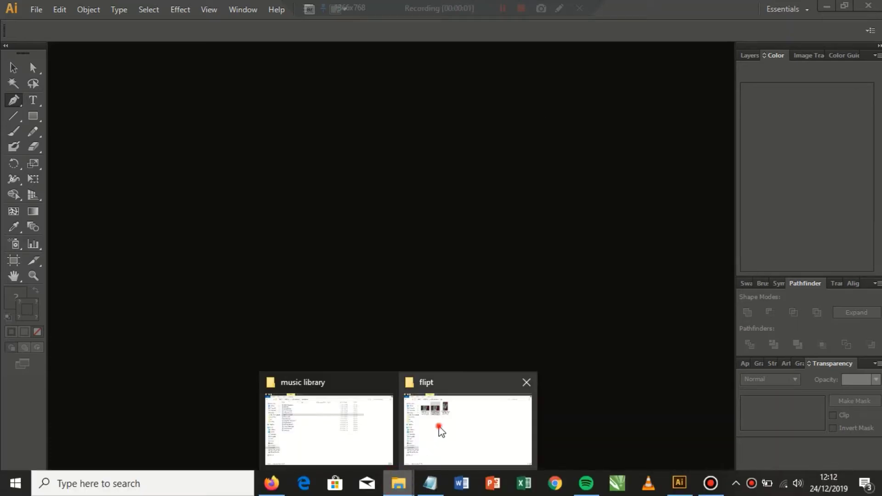
Step: Open WhatsApp Image 2019-12-22 at 14.16.32(1).jpg from the flipt folder as a new Illustrator document
click(436, 425)
drag(248, 147, 689, 490)
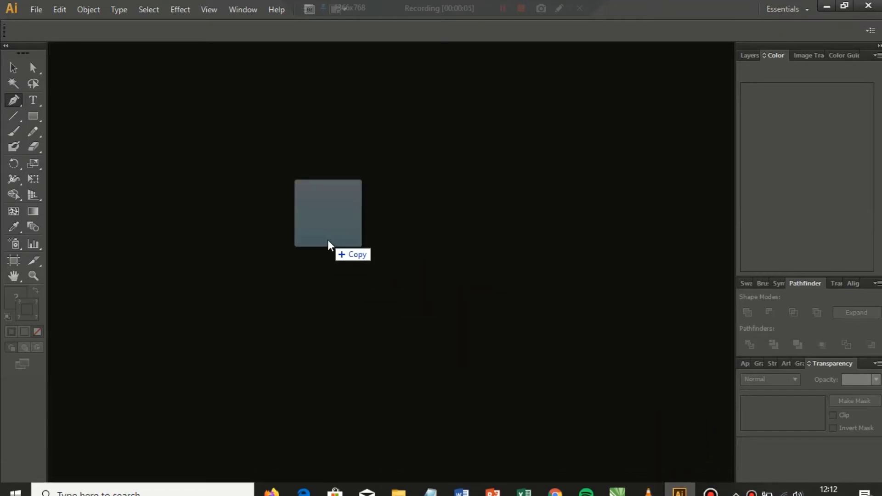
drag(689, 491, 327, 240)
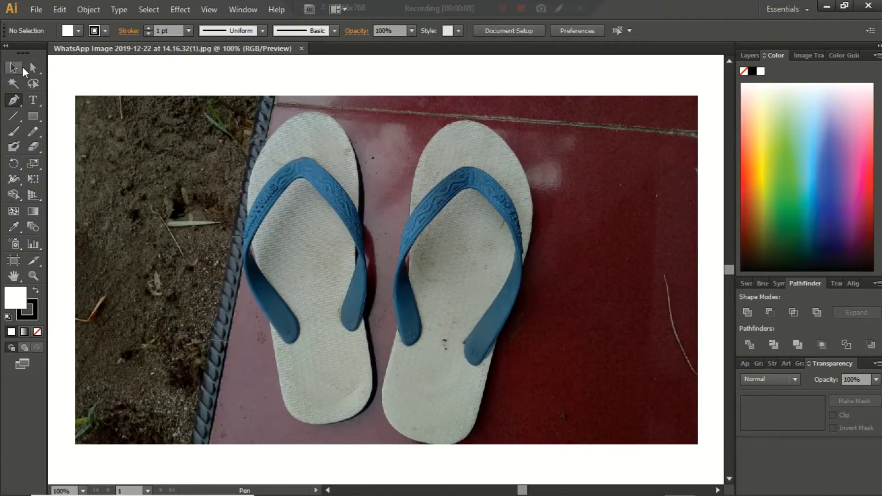
Step: Zoom in and start a Pen outline at the left sole's top edge with Fill set to None
click(13, 68)
scroll(492, 201, up, 3)
scroll(492, 200, down, 5)
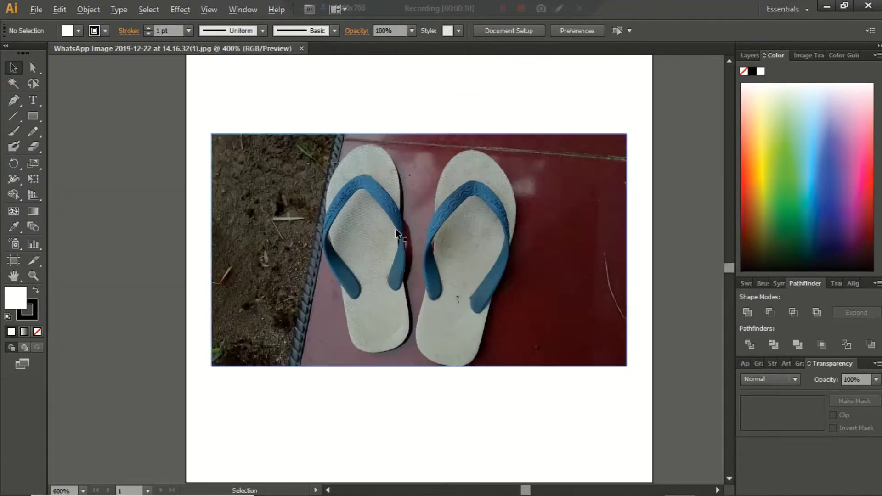
scroll(276, 161, down, 3)
click(13, 99)
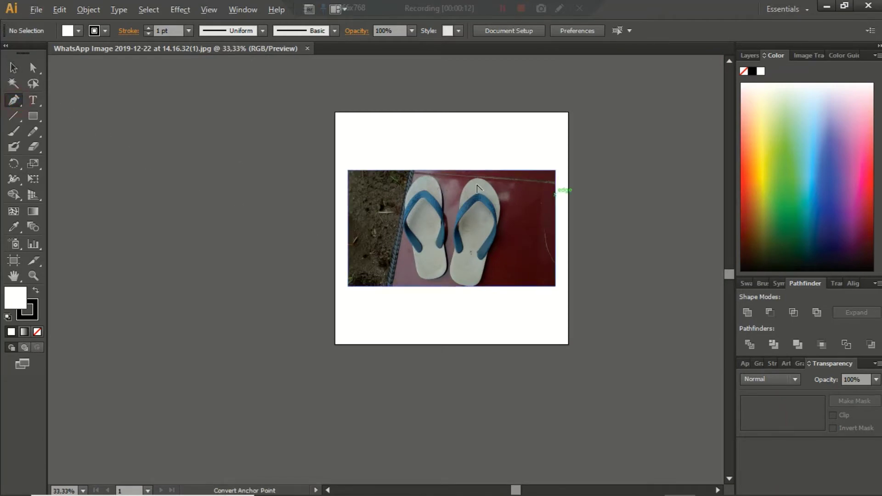
scroll(466, 183, up, 4)
scroll(321, 194, down, 2)
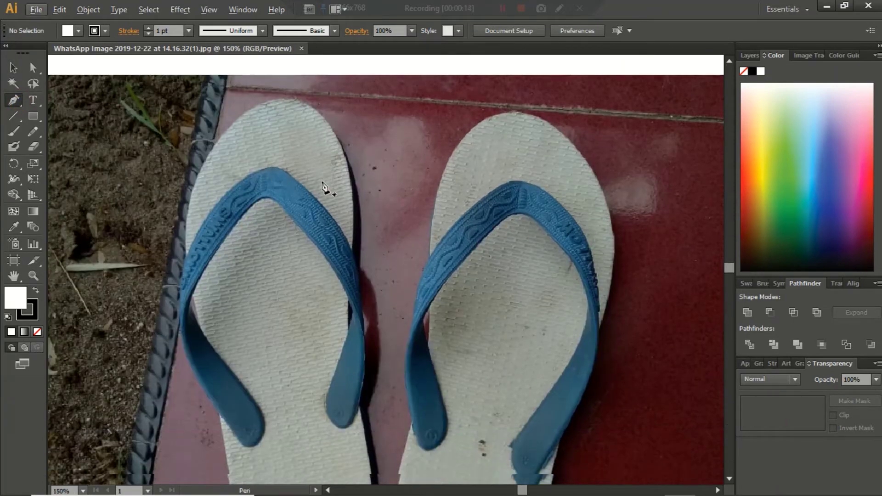
scroll(324, 192, down, 2)
scroll(296, 110, up, 1)
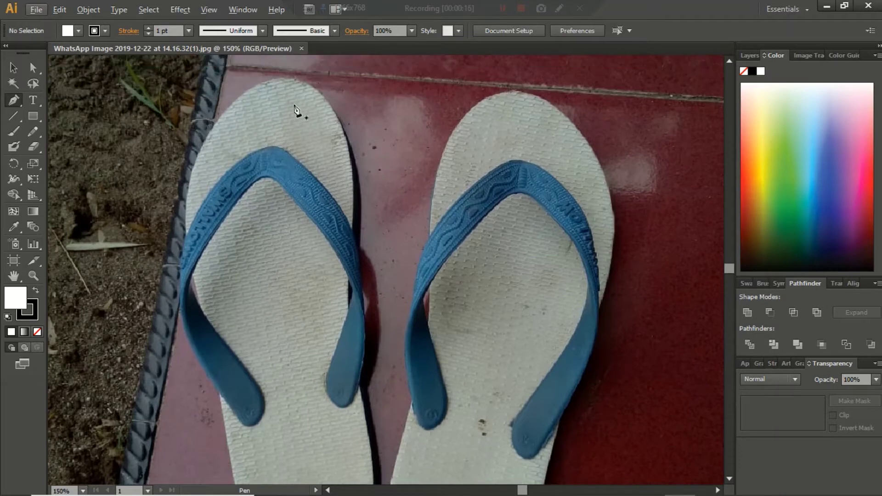
scroll(285, 117, up, 1)
scroll(280, 134, up, 1)
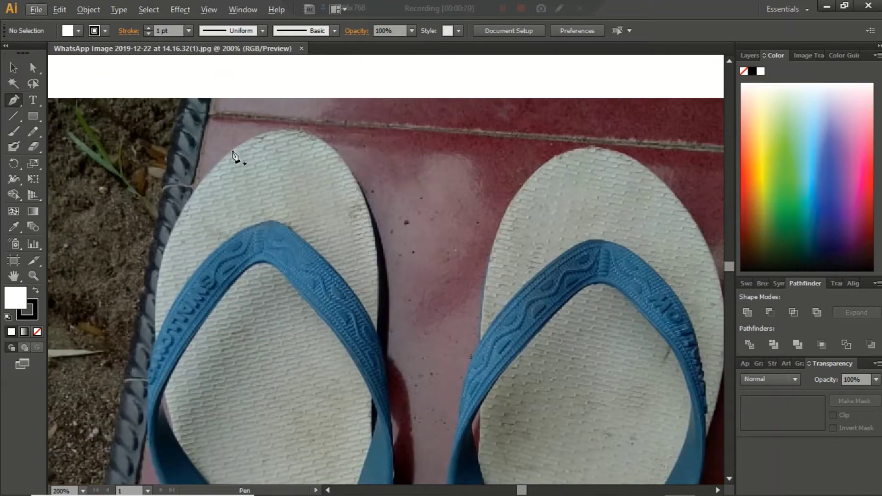
click(220, 161)
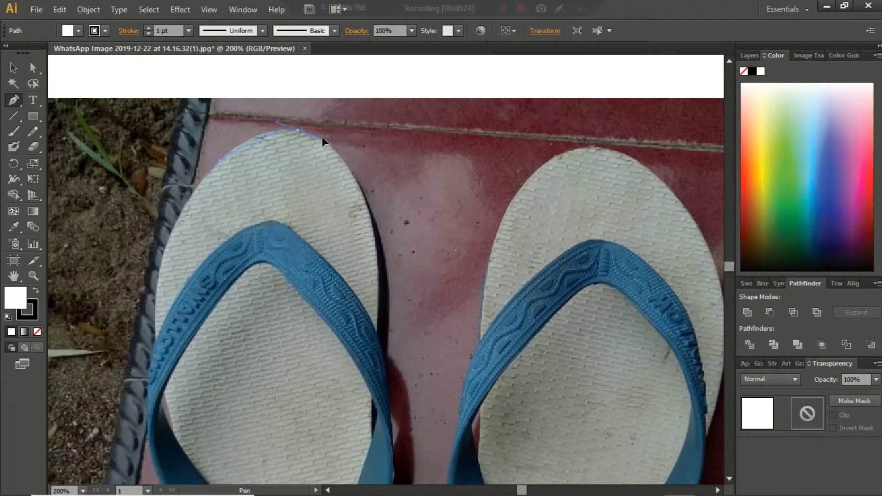
drag(328, 141, 334, 131)
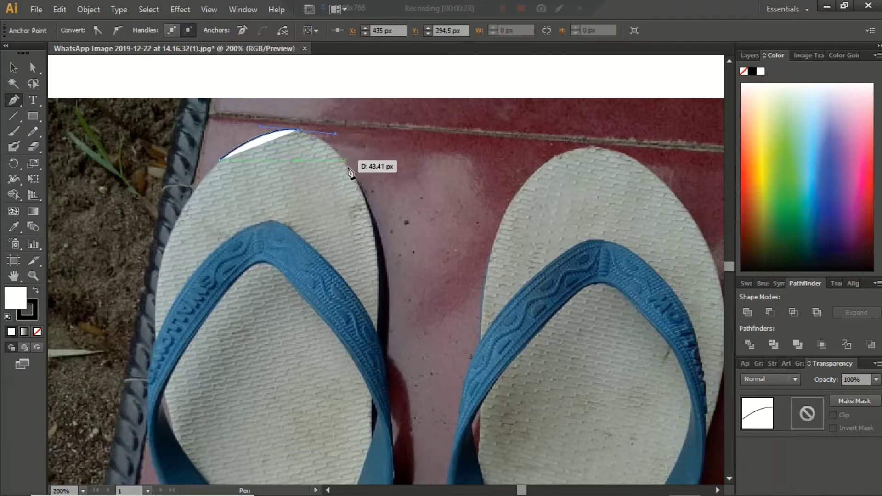
click(744, 73)
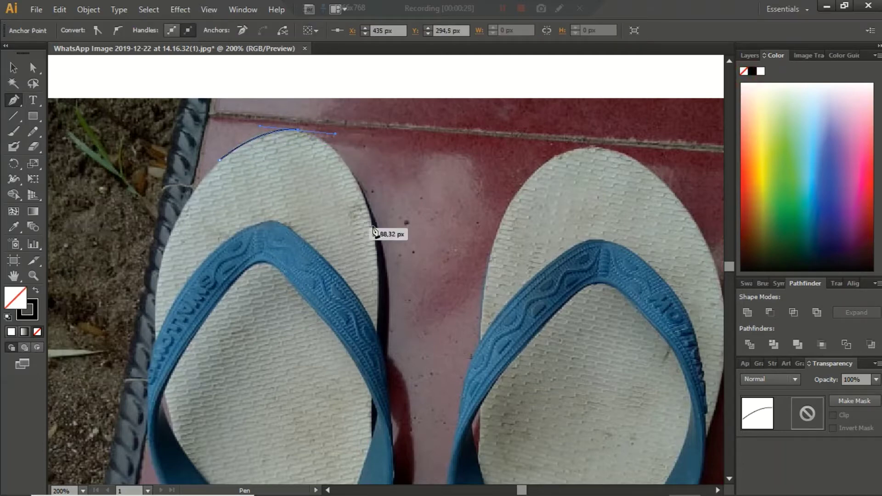
Step: Add anchors down the sole's upper right edge, curving to follow its shape
click(359, 186)
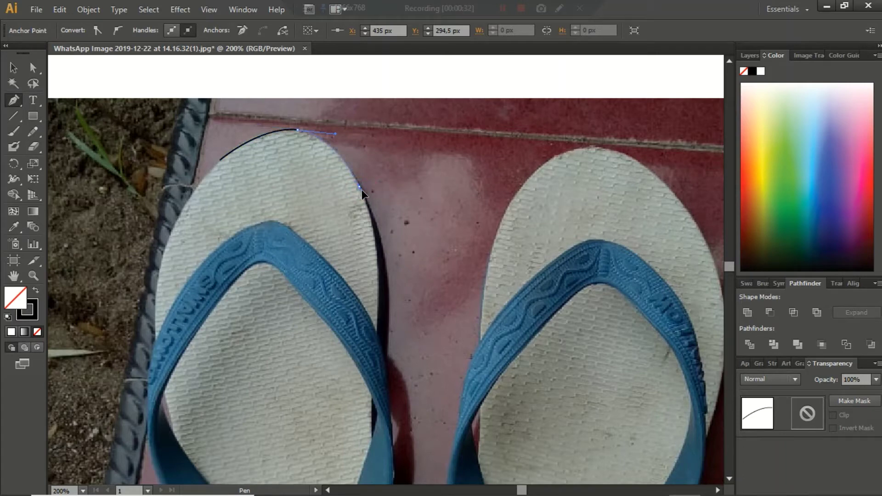
drag(360, 187, 361, 190)
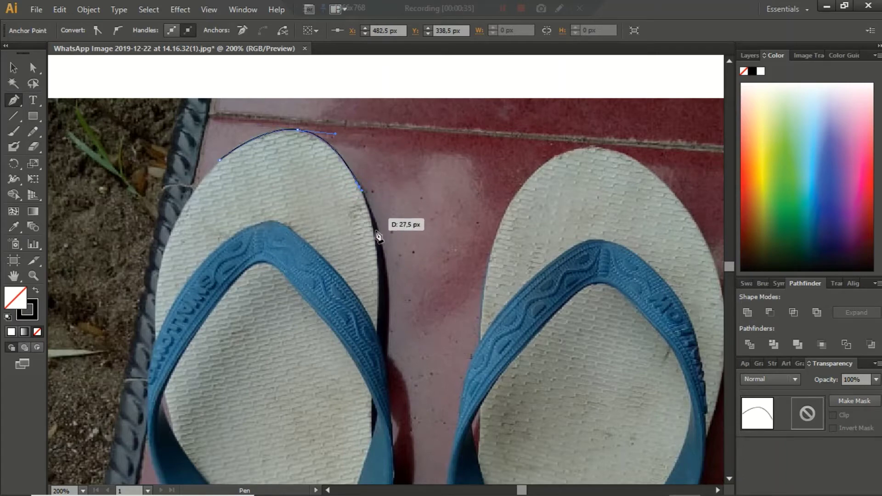
scroll(386, 235, down, 2)
scroll(374, 200, up, 1)
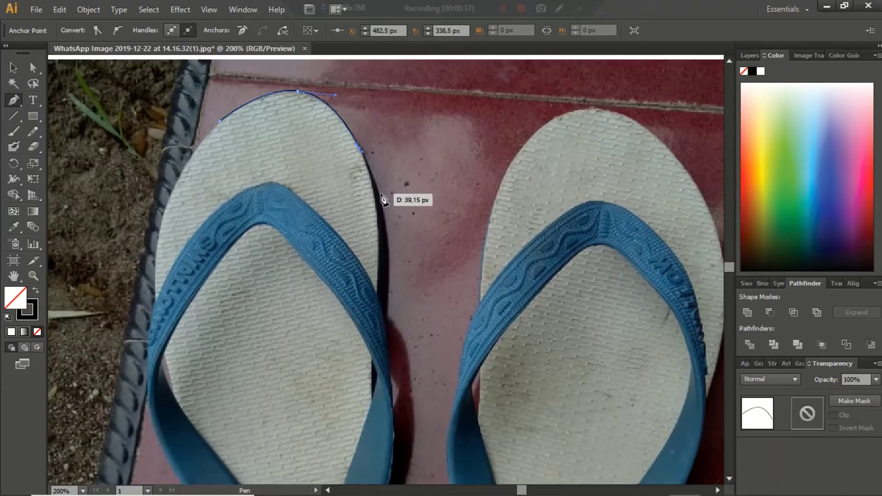
click(380, 195)
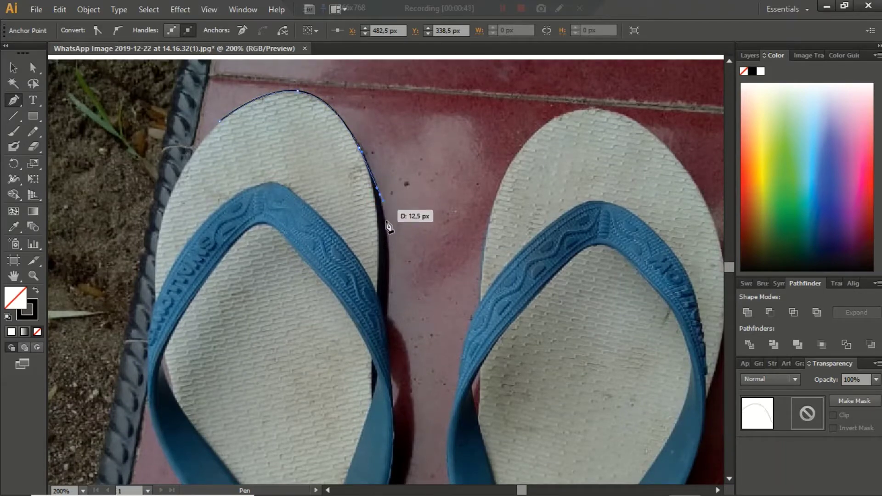
click(389, 264)
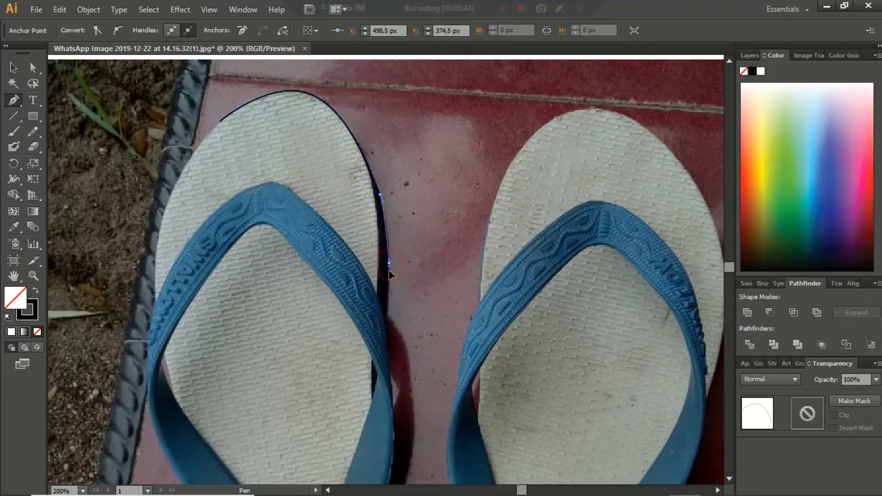
scroll(389, 281, down, 2)
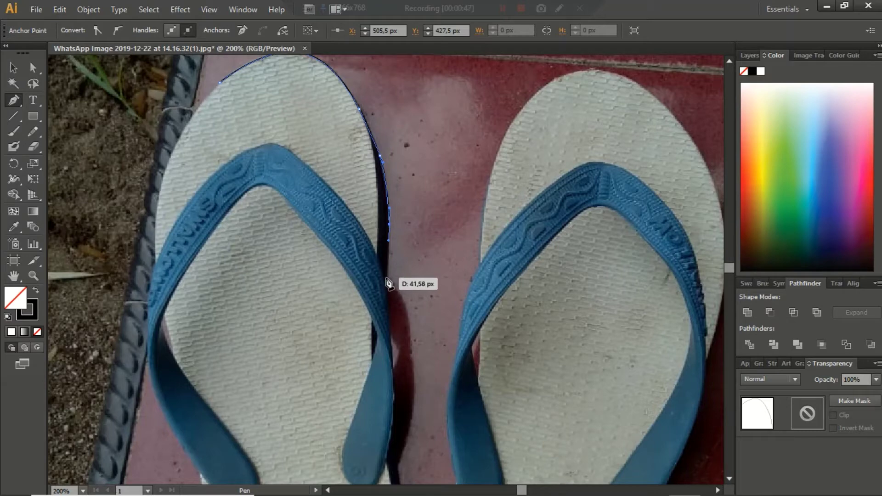
click(387, 279)
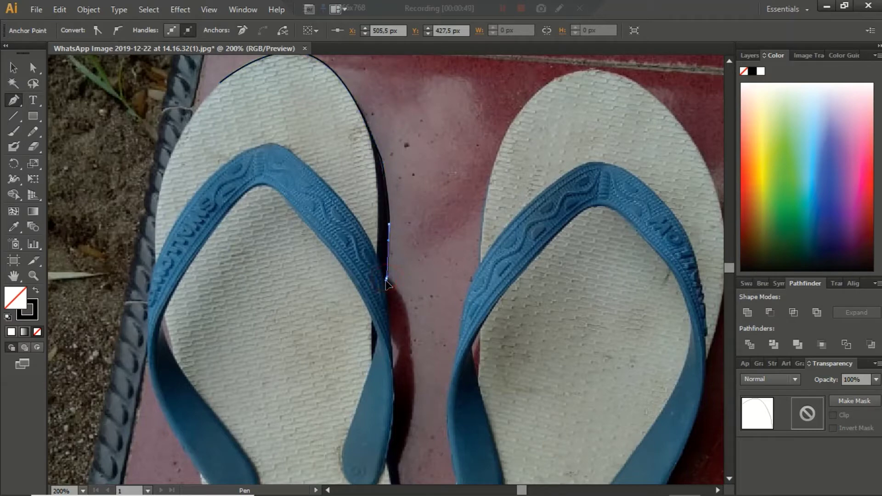
Step: Continue the outline past the strap down the sole's right edge toward the heel
click(380, 361)
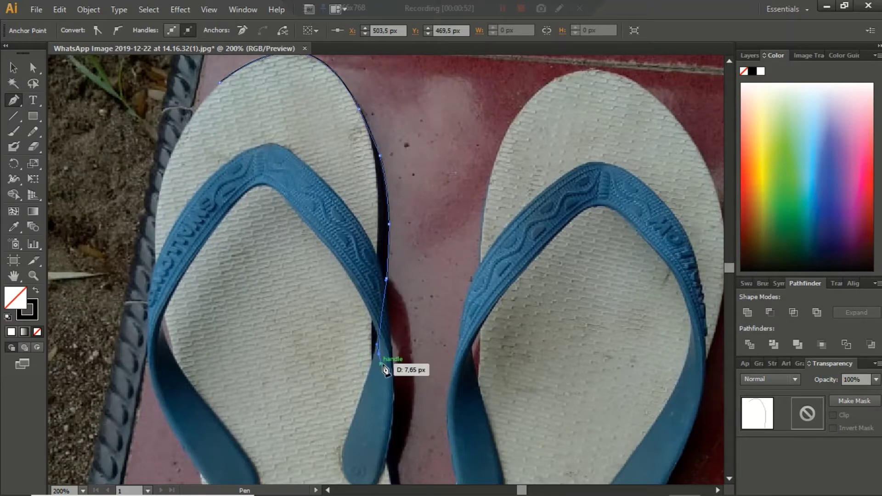
scroll(381, 368, down, 3)
scroll(382, 377, down, 4)
click(394, 334)
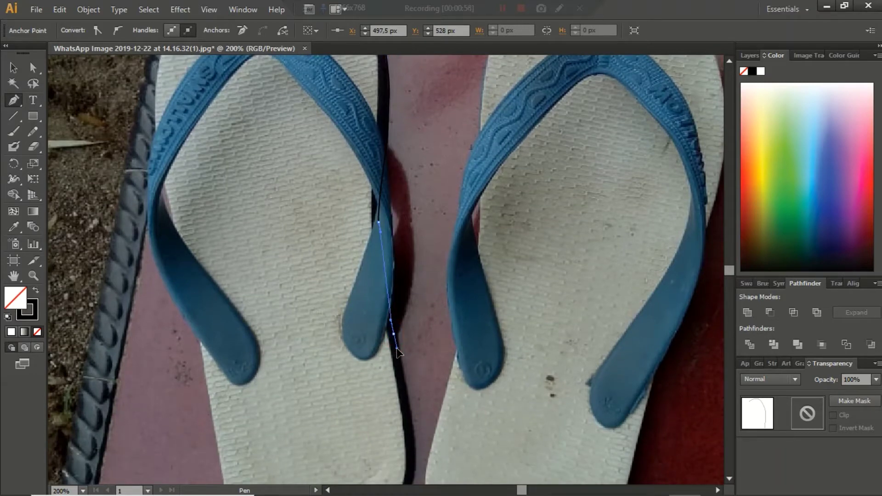
click(397, 348)
scroll(414, 394, down, 4)
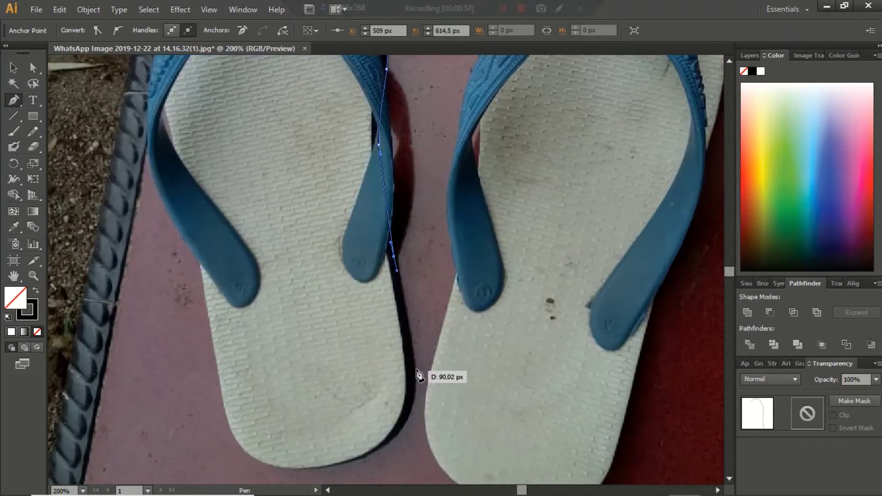
click(415, 373)
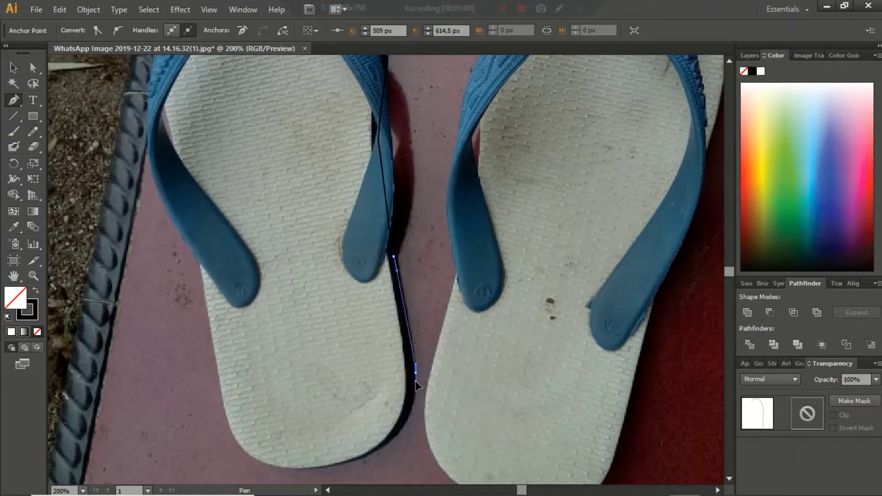
scroll(414, 386, down, 4)
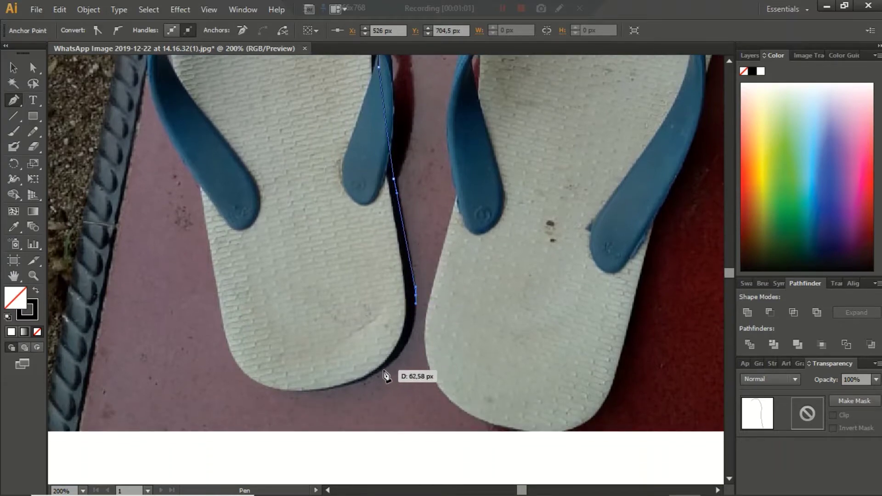
Step: Trace the outline around the heel corner and along the sole's bottom edge
click(381, 373)
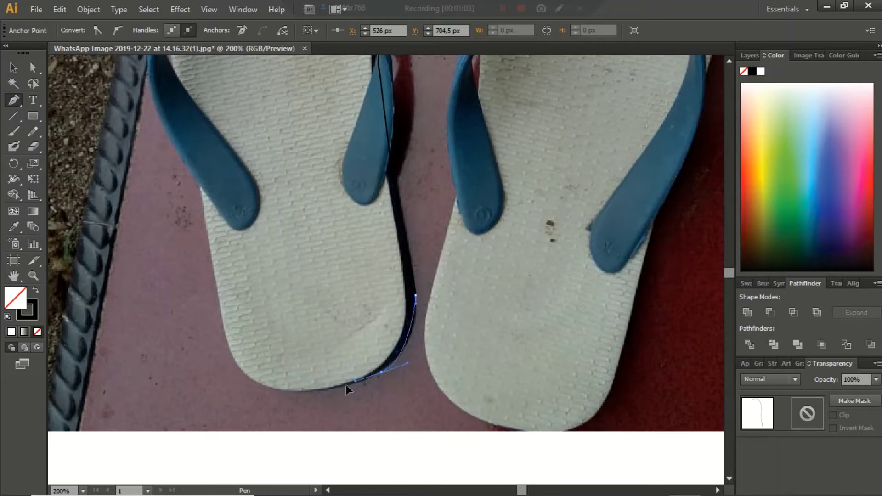
click(381, 371)
drag(381, 370, 376, 373)
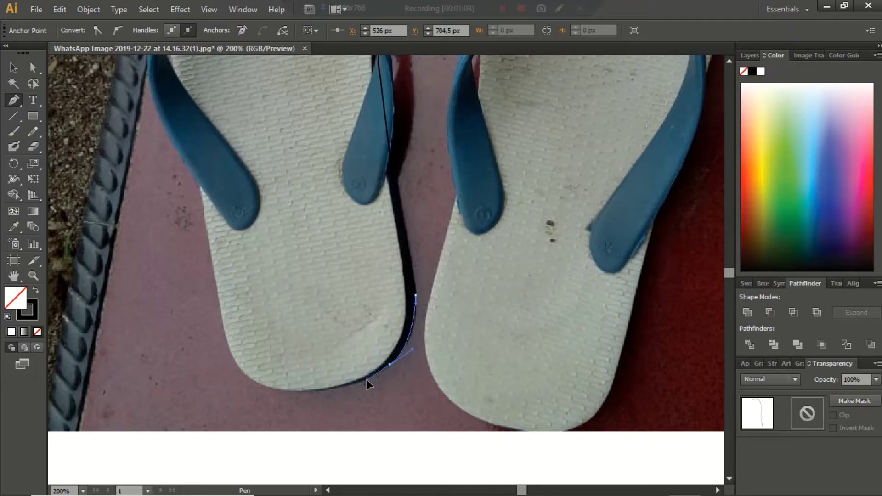
drag(365, 380, 270, 409)
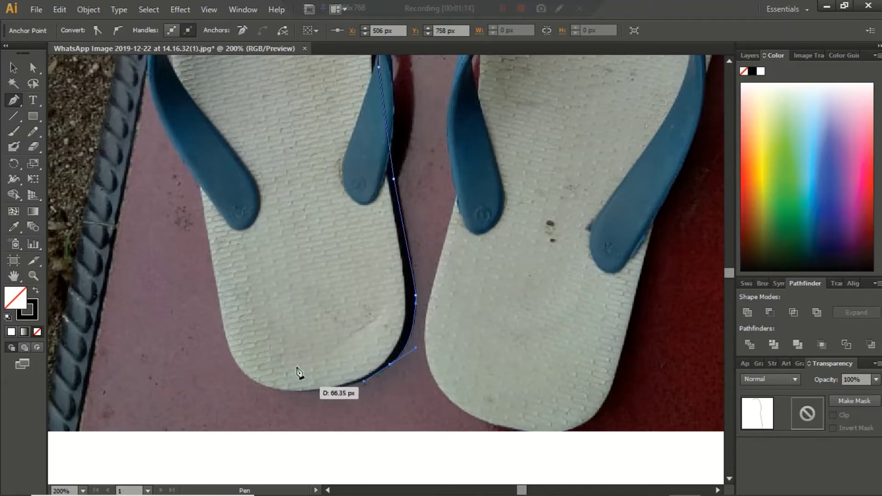
click(263, 386)
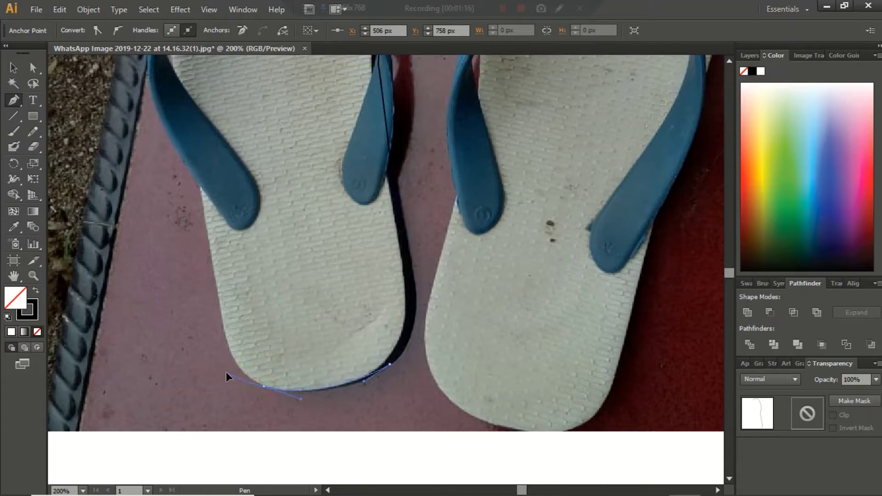
drag(214, 373, 217, 373)
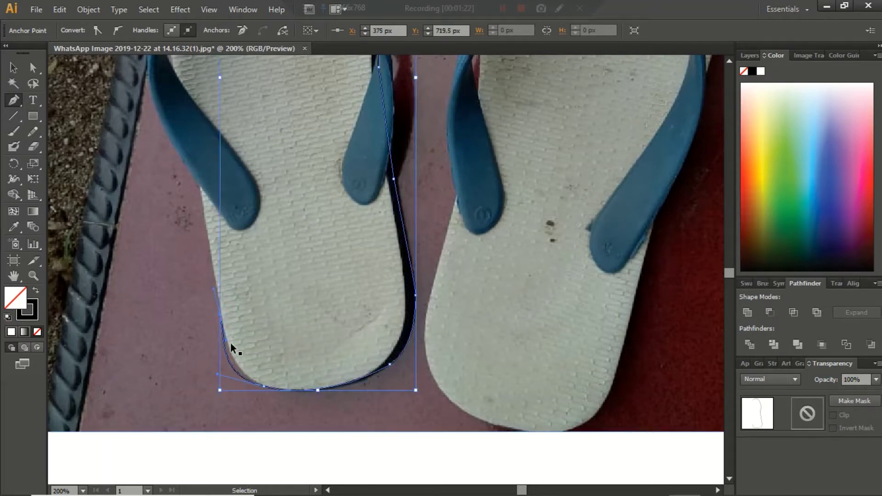
click(233, 358)
key(ctrl+z)
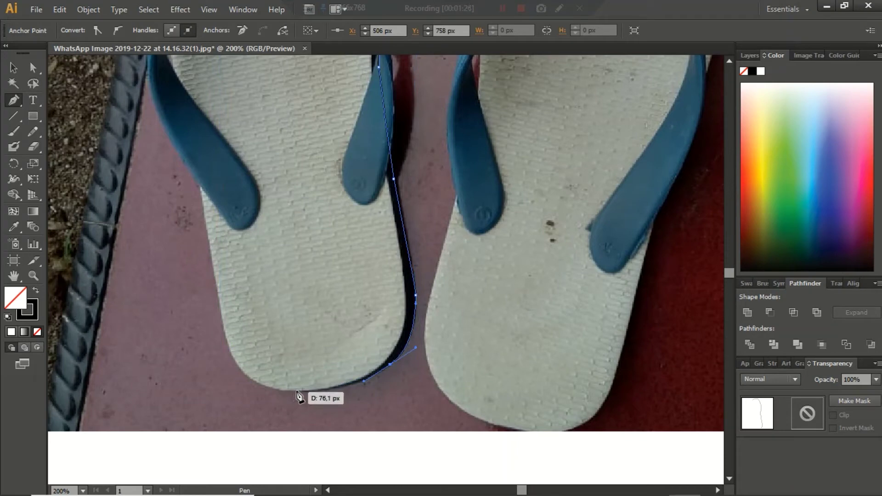
drag(297, 392, 282, 391)
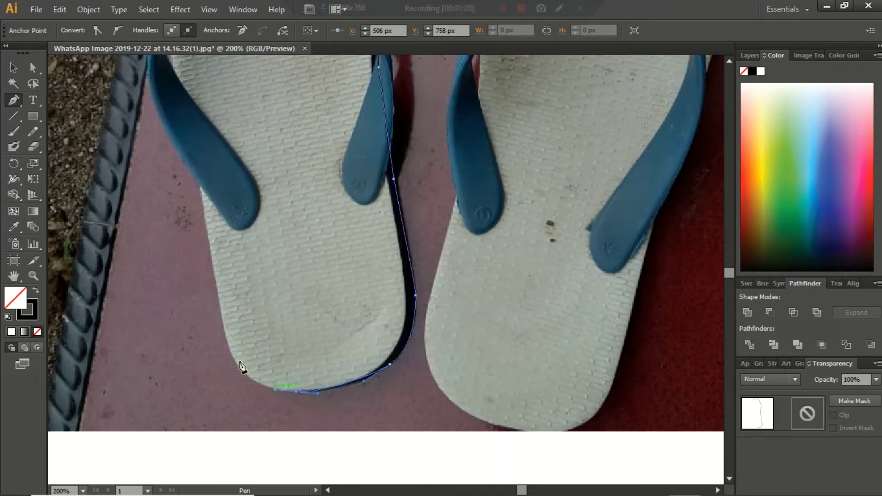
Step: Continue the outline up the sole's left edge toward the toe
click(229, 354)
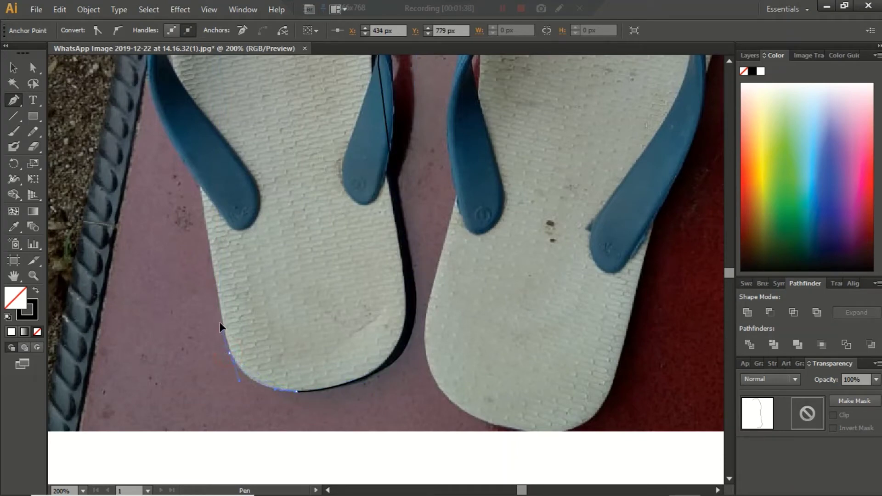
click(221, 322)
scroll(222, 319, up, 1)
scroll(219, 300, up, 1)
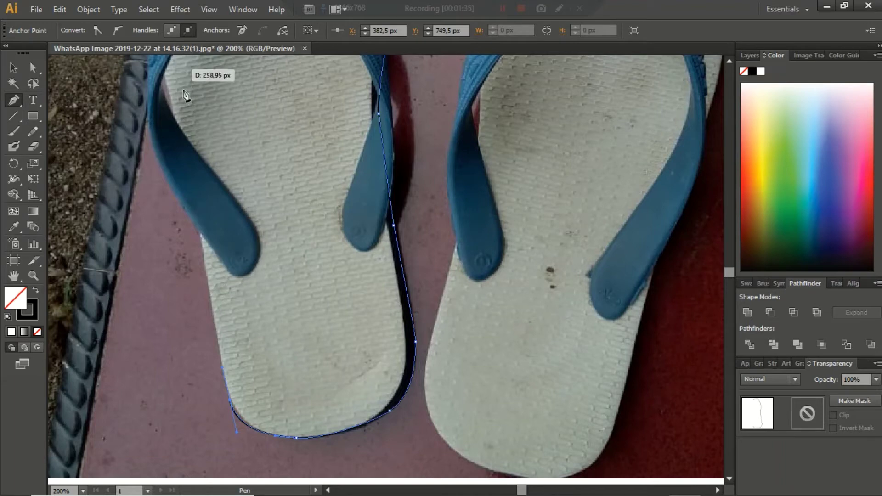
click(201, 236)
scroll(201, 220, up, 5)
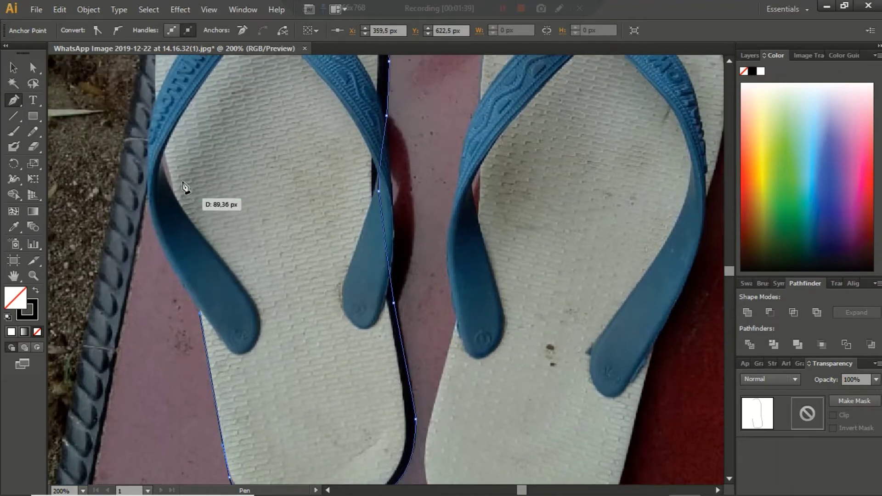
click(169, 170)
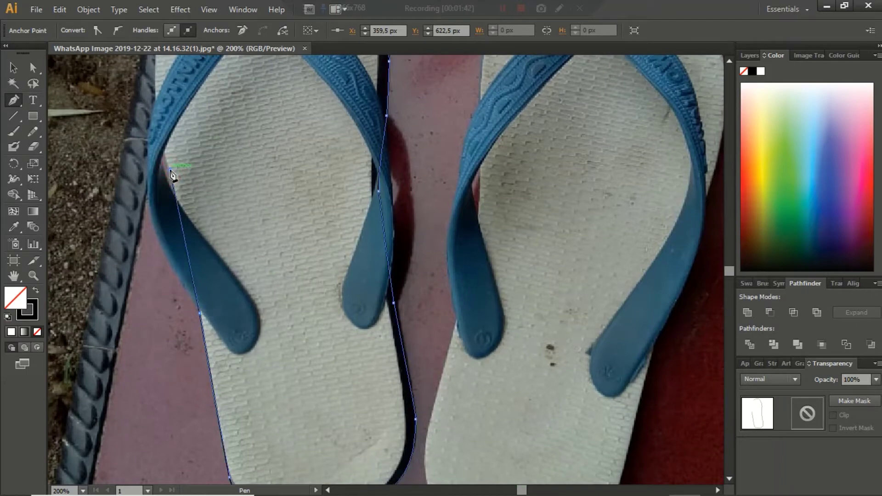
scroll(166, 163, up, 3)
scroll(159, 151, up, 3)
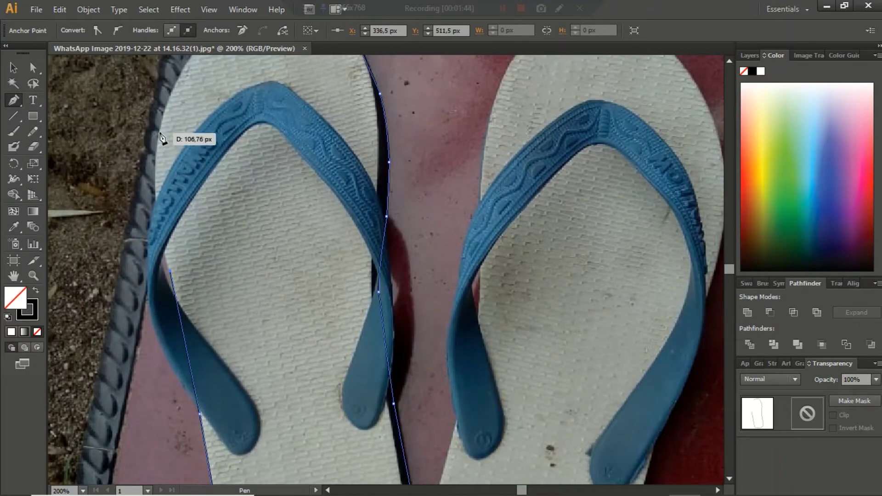
click(160, 129)
drag(180, 89, 176, 74)
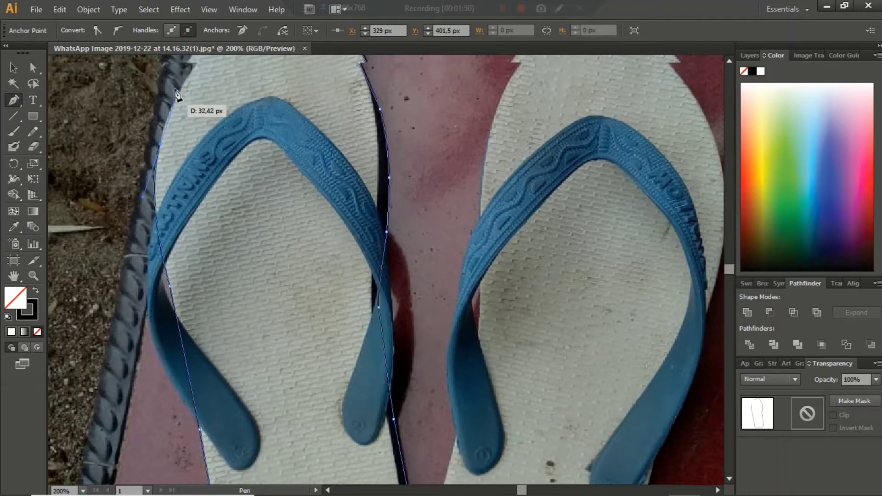
Step: Close the sole outline at its starting anchor and reselect it
scroll(177, 99, up, 3)
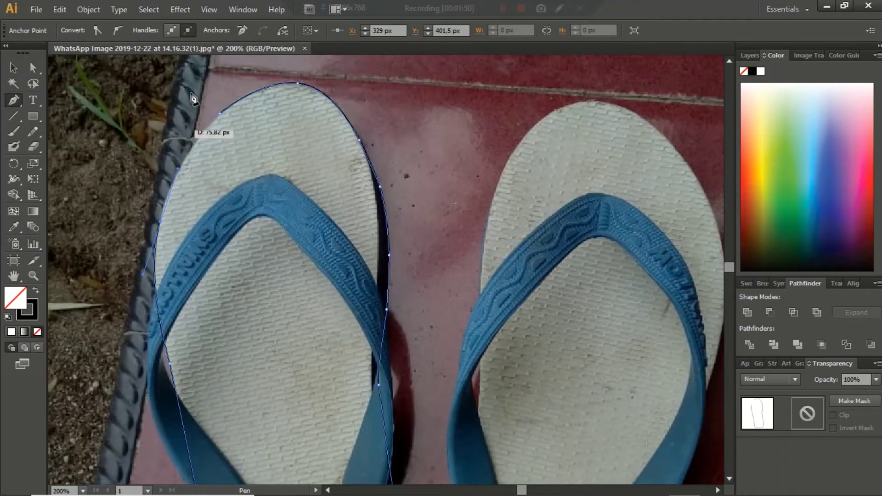
click(219, 115)
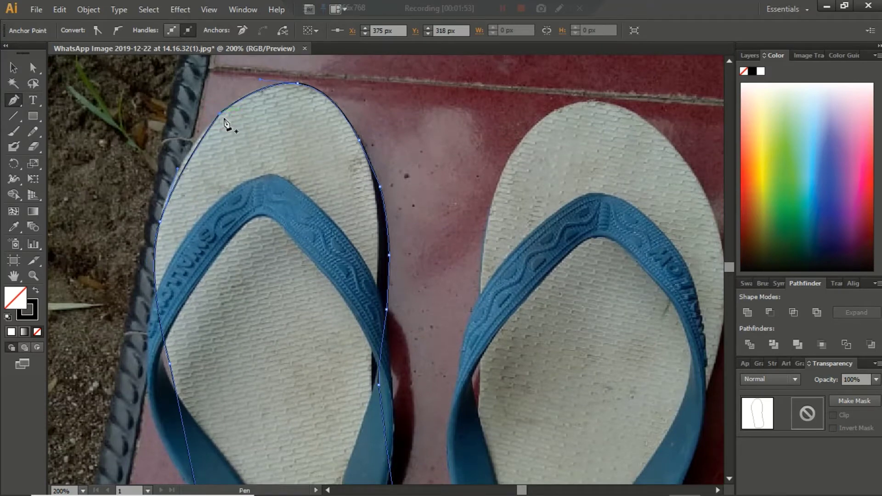
click(198, 138)
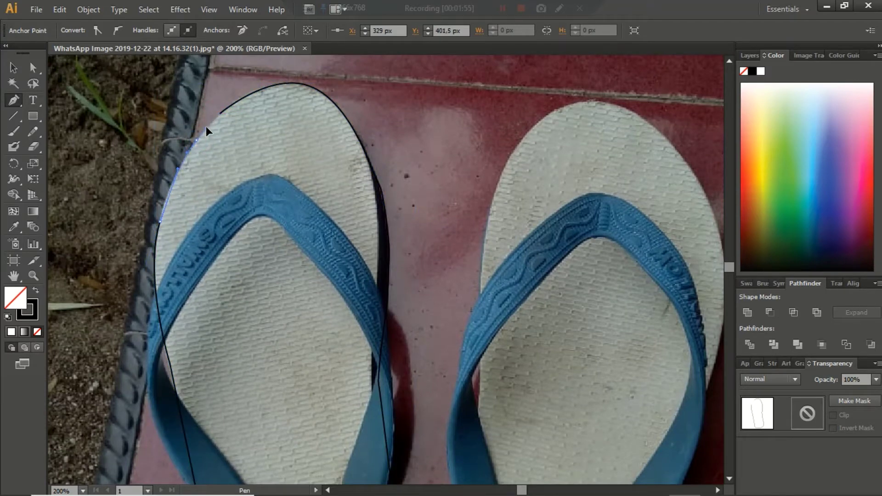
ctrl+click(206, 127)
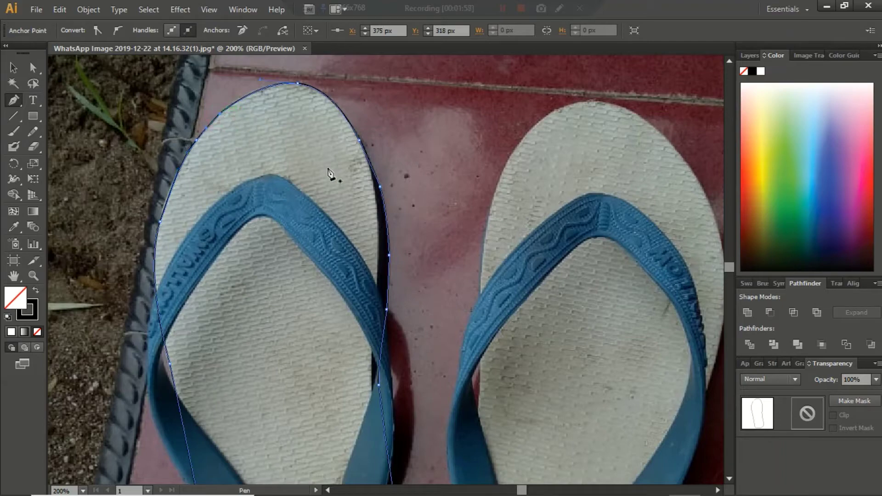
scroll(363, 275, down, 5)
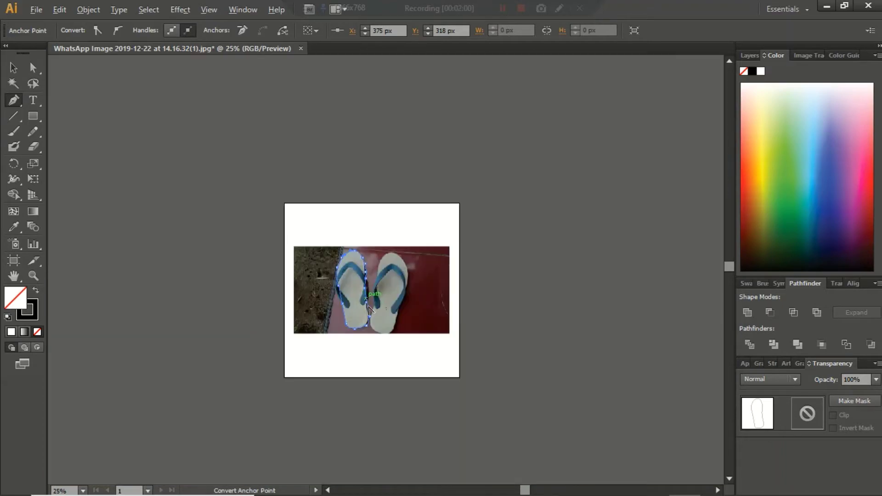
scroll(381, 248, up, 2)
scroll(385, 236, up, 6)
scroll(385, 235, up, 2)
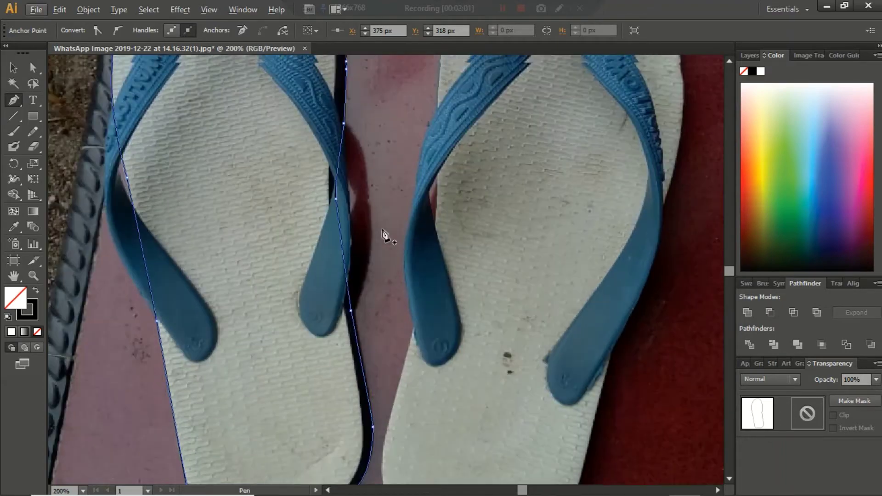
scroll(386, 232, up, 4)
scroll(388, 228, up, 2)
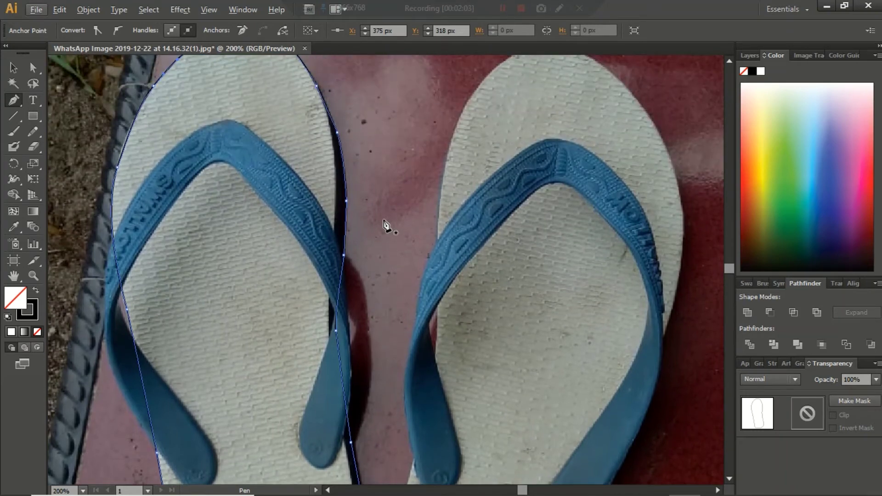
scroll(395, 156, up, 2)
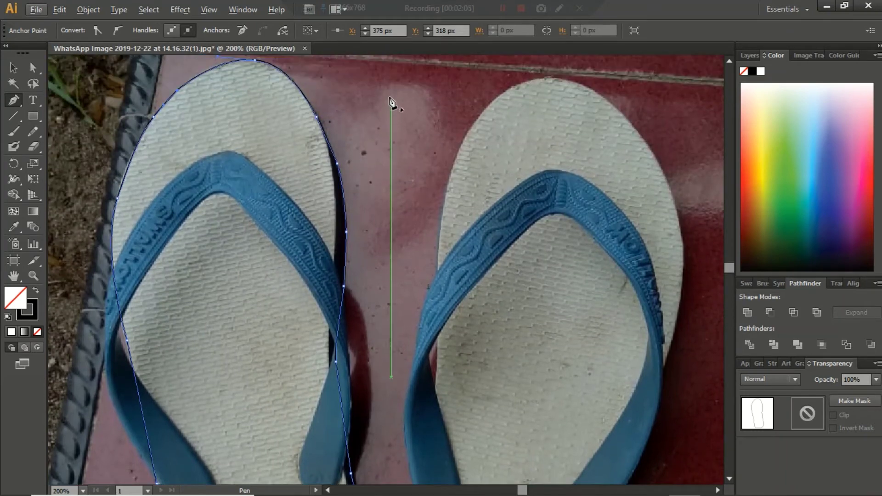
ctrl+click(380, 94)
ctrl+click(321, 136)
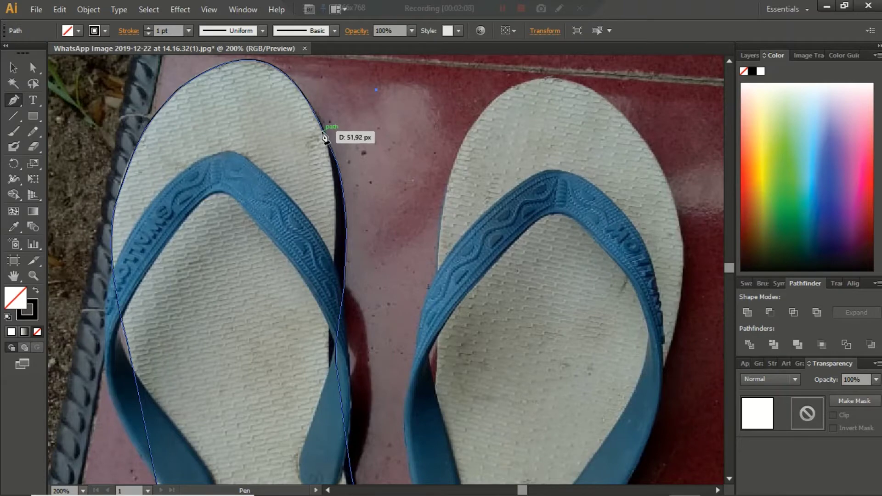
Step: Trace a path down the sole's right edge from the toe to the heel bottom
click(322, 131)
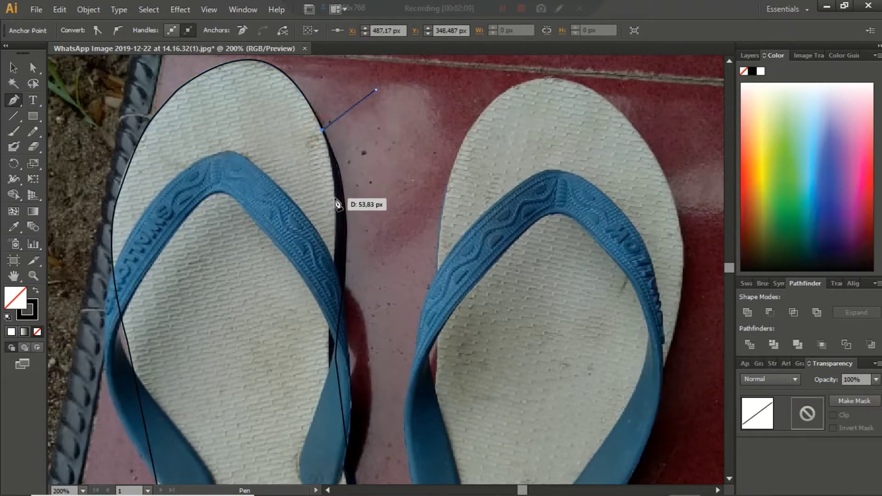
click(335, 200)
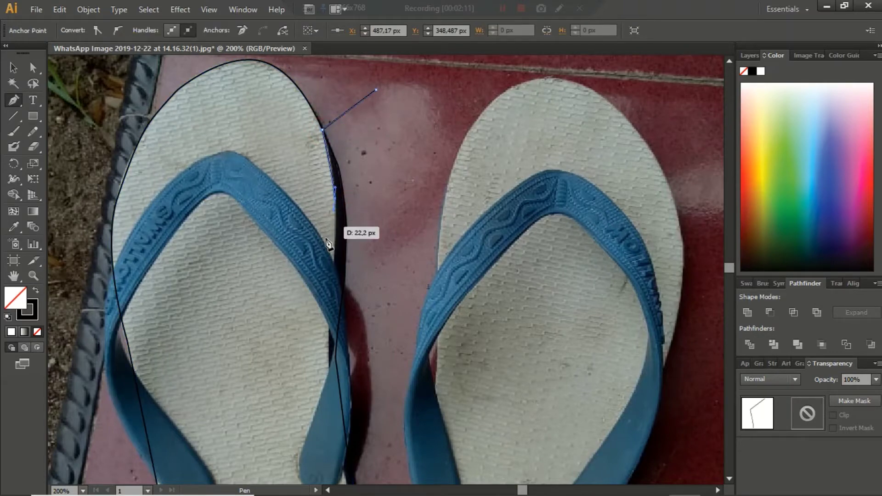
scroll(331, 243, down, 2)
click(329, 303)
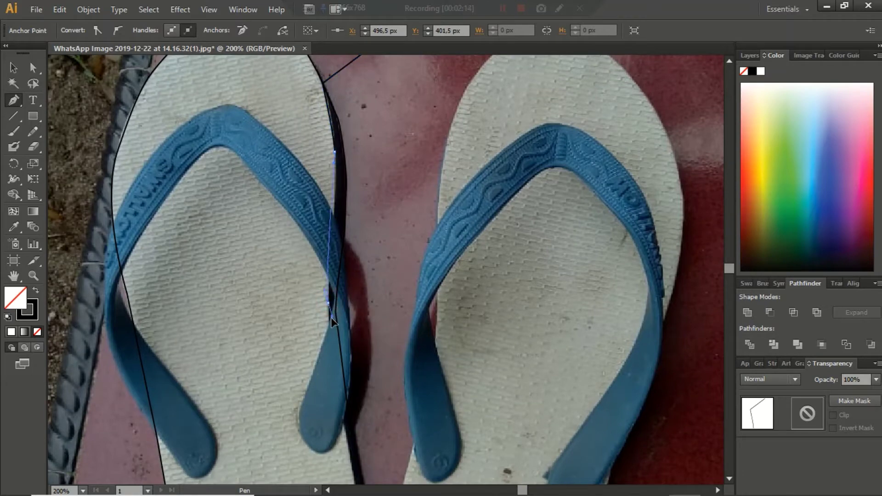
scroll(328, 324, down, 2)
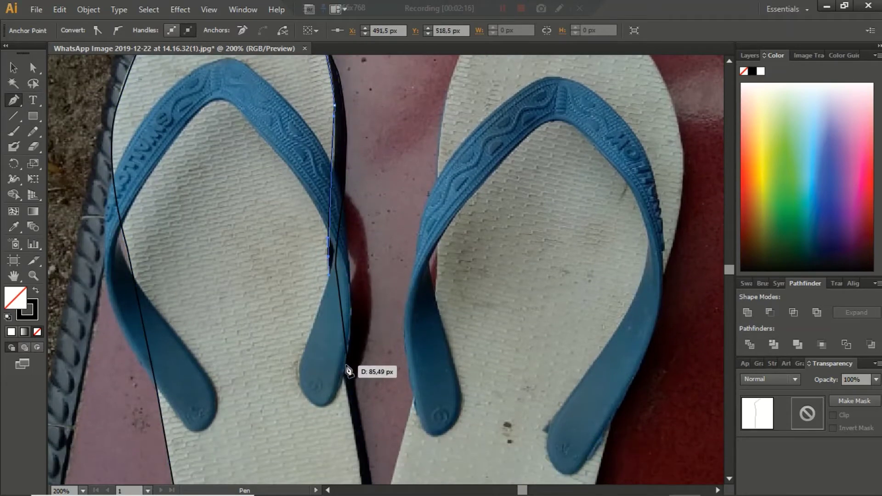
click(349, 407)
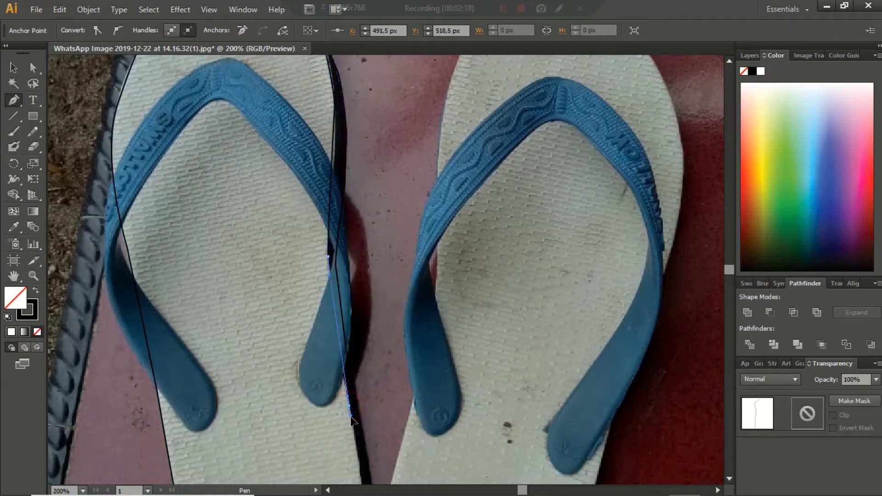
scroll(355, 422, down, 4)
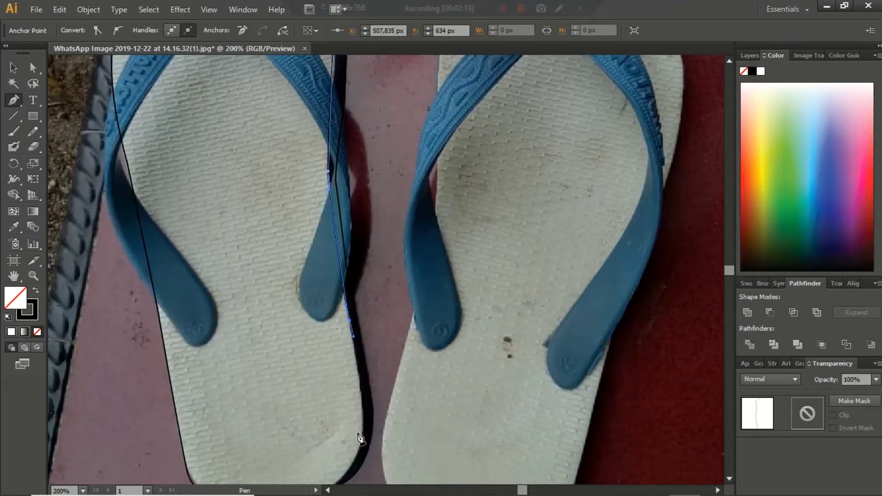
click(362, 402)
scroll(362, 416, down, 2)
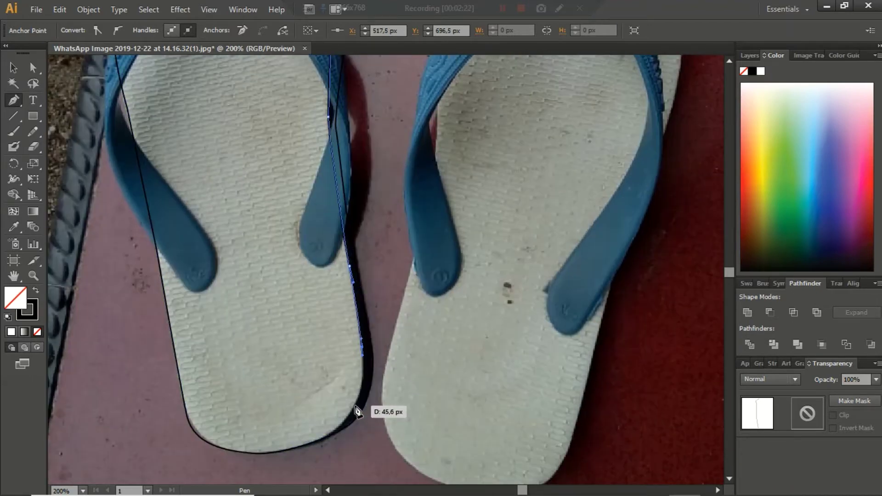
click(353, 406)
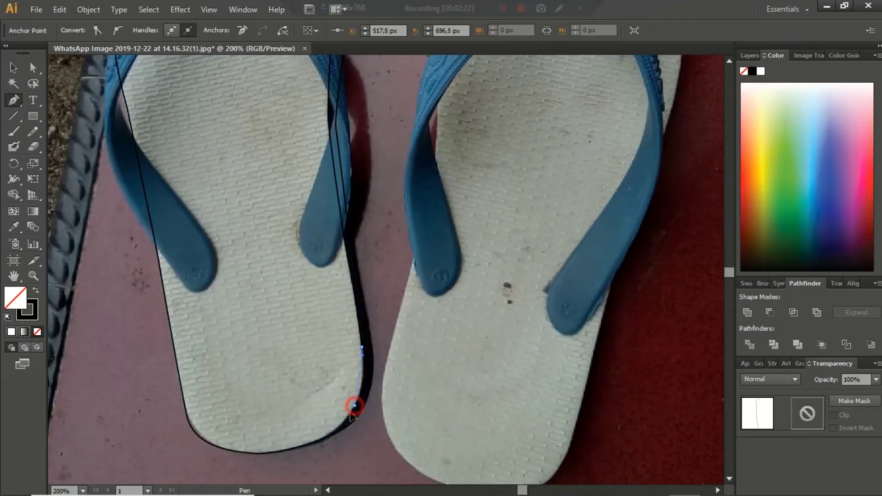
click(326, 436)
Step: Outline the shadow from the heel bottom up beside the sole, closing at its top point
click(309, 457)
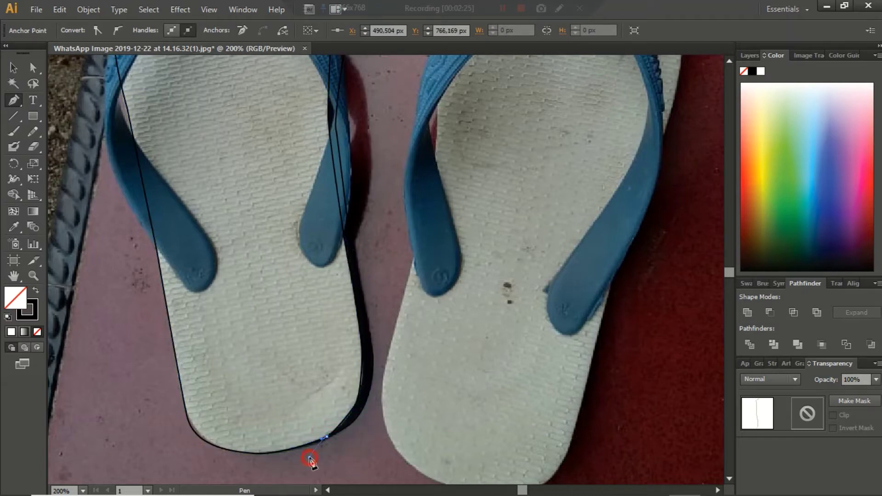
click(361, 444)
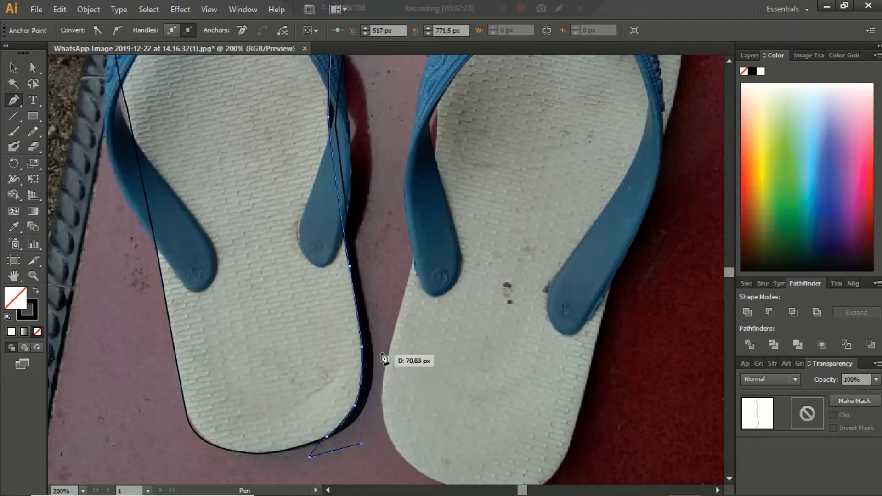
click(374, 419)
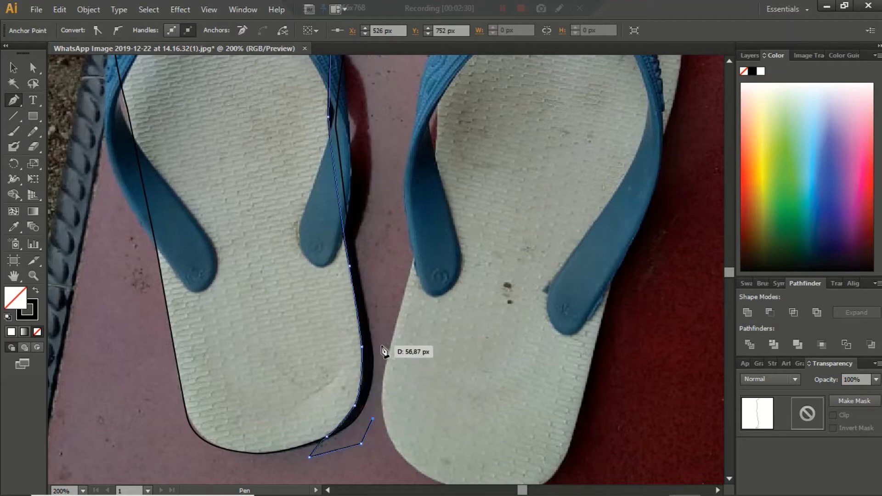
click(382, 345)
click(381, 256)
scroll(387, 184, up, 3)
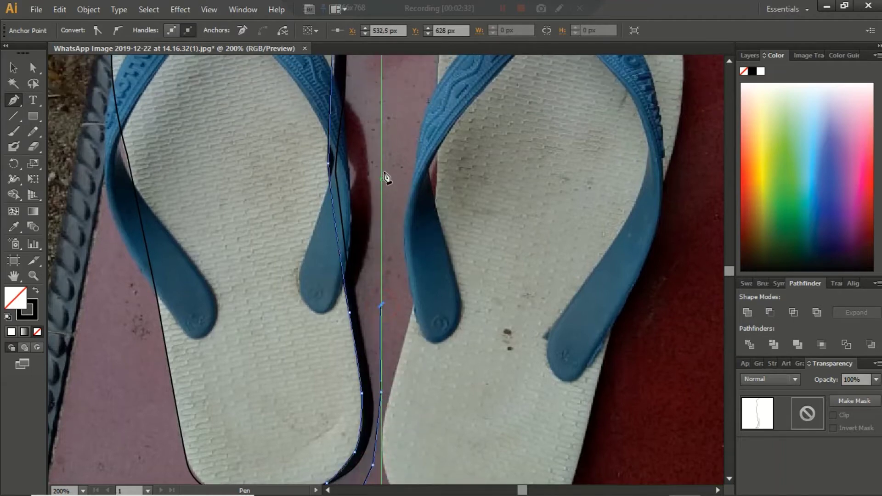
click(382, 168)
scroll(384, 159, up, 3)
click(381, 153)
scroll(381, 152, up, 1)
scroll(386, 147, up, 1)
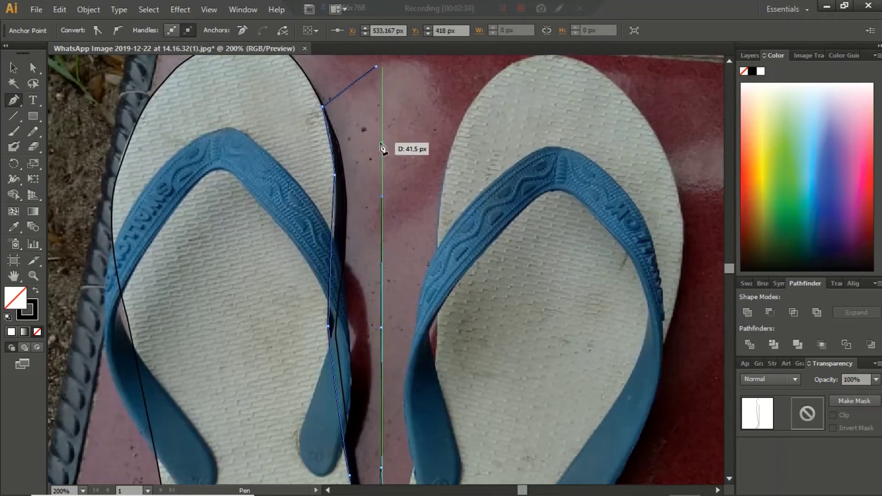
scroll(391, 147, up, 1)
click(379, 122)
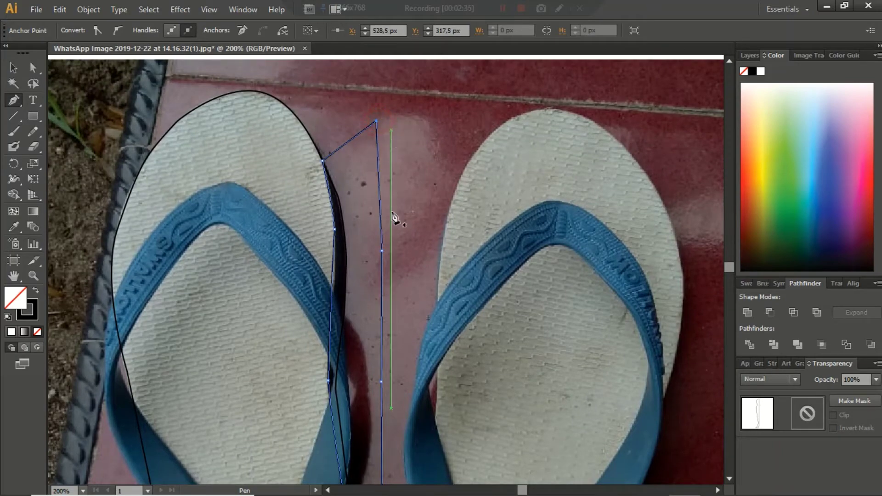
Step: Start the strap outline at its top and trace down the right arm's outer edge
scroll(255, 328, down, 1)
scroll(273, 287, down, 4)
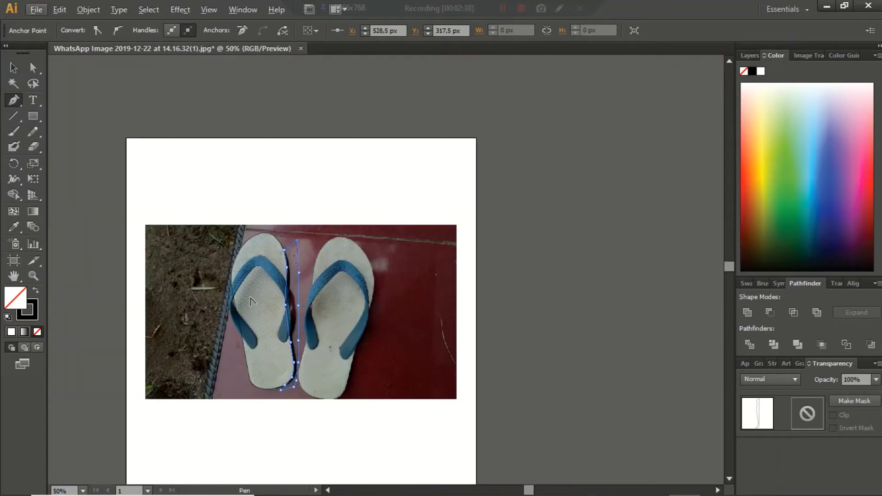
scroll(255, 301, up, 4)
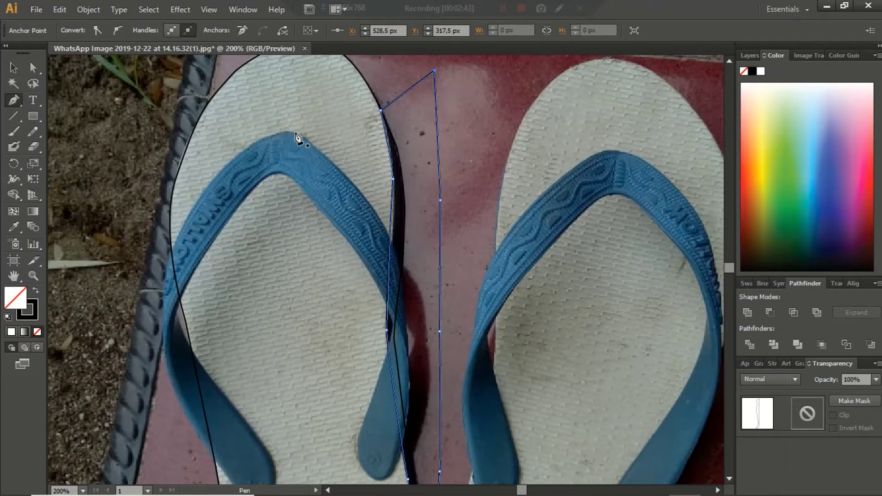
drag(294, 132, 334, 165)
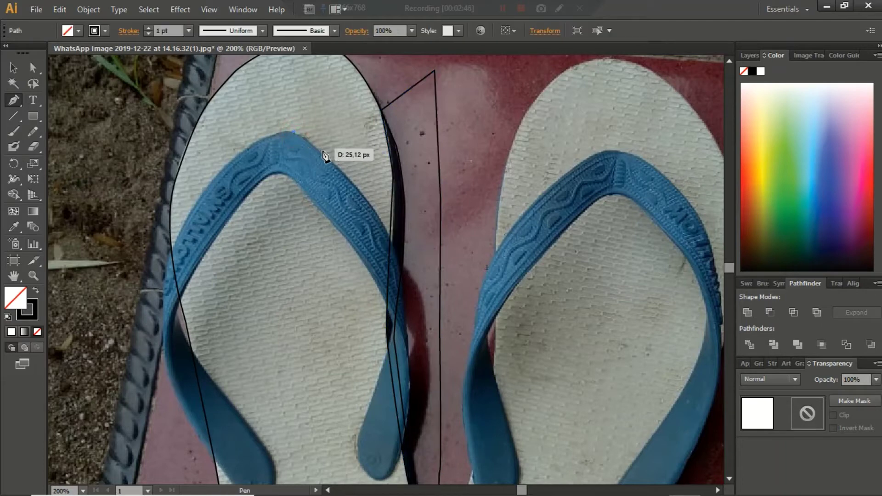
click(336, 167)
drag(347, 178, 397, 261)
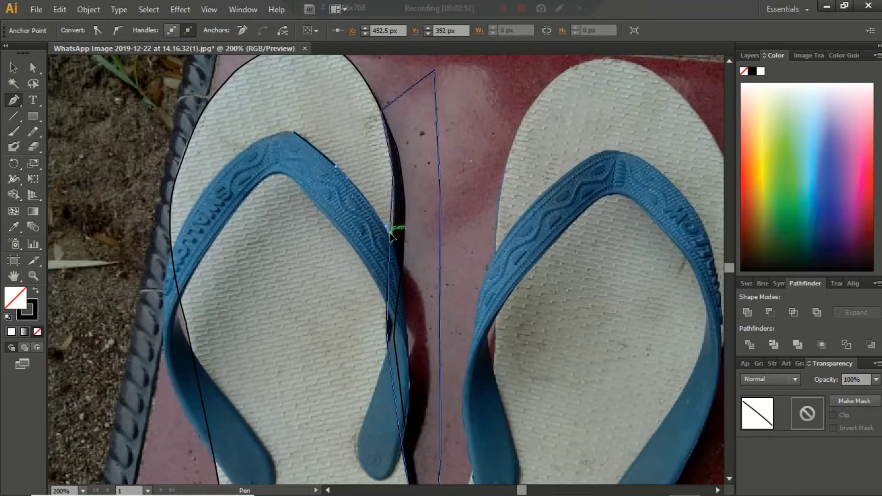
click(406, 276)
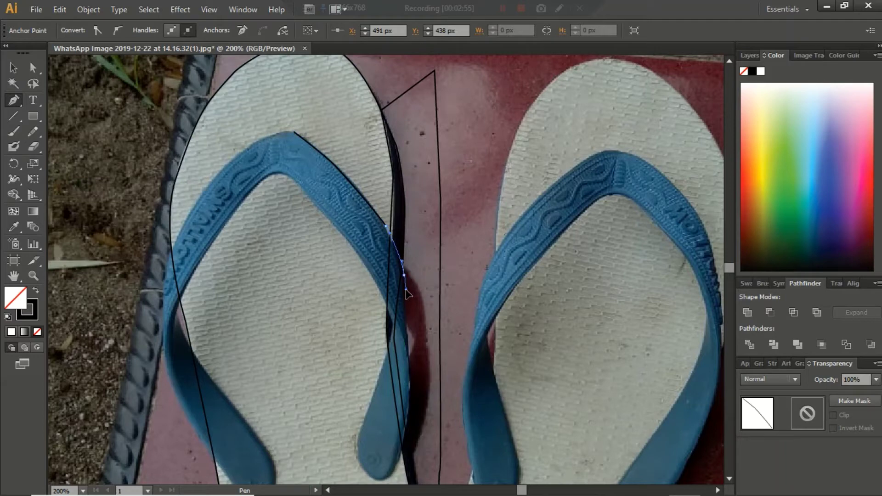
drag(408, 294, 410, 324)
drag(409, 338, 388, 484)
Step: Undo and re-place the misplaced points near the right strap arm's tip
key(ctrl+z)
click(408, 345)
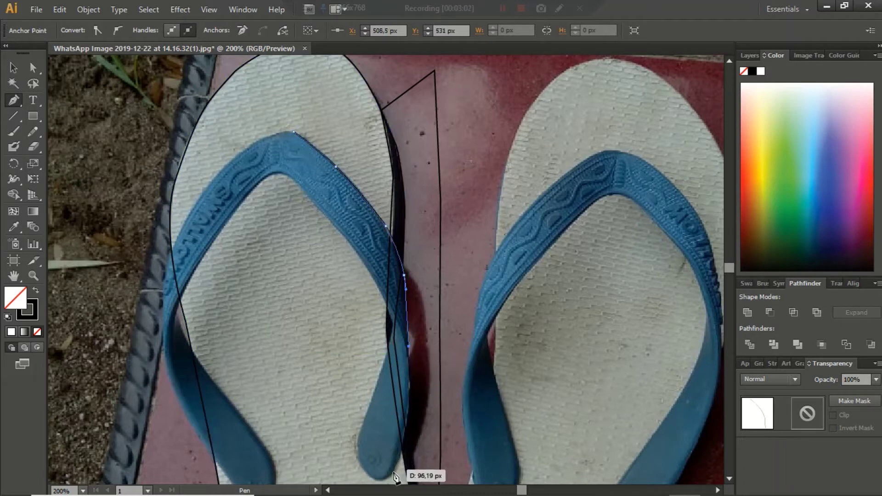
scroll(386, 473, down, 1)
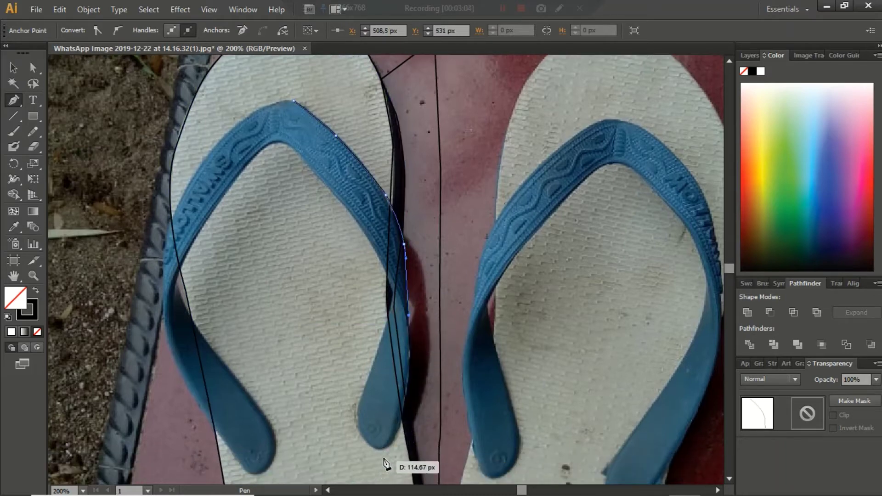
drag(396, 442, 394, 438)
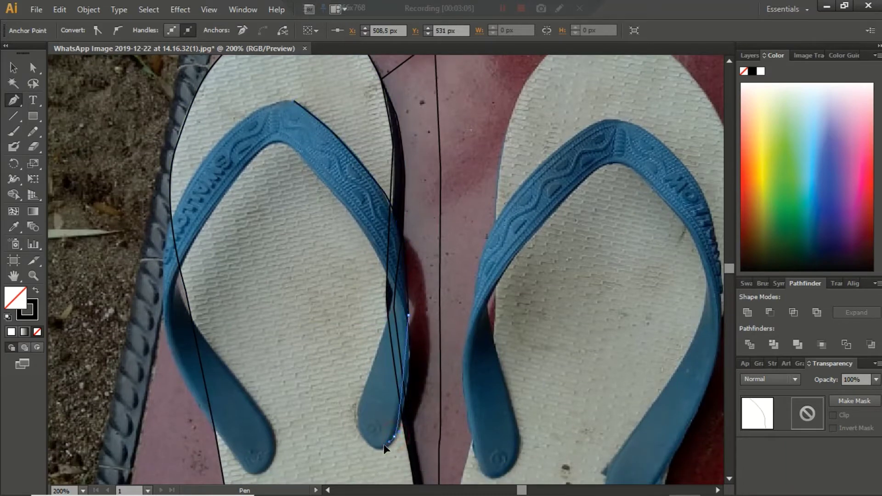
key(ctrl+z)
drag(403, 385, 395, 407)
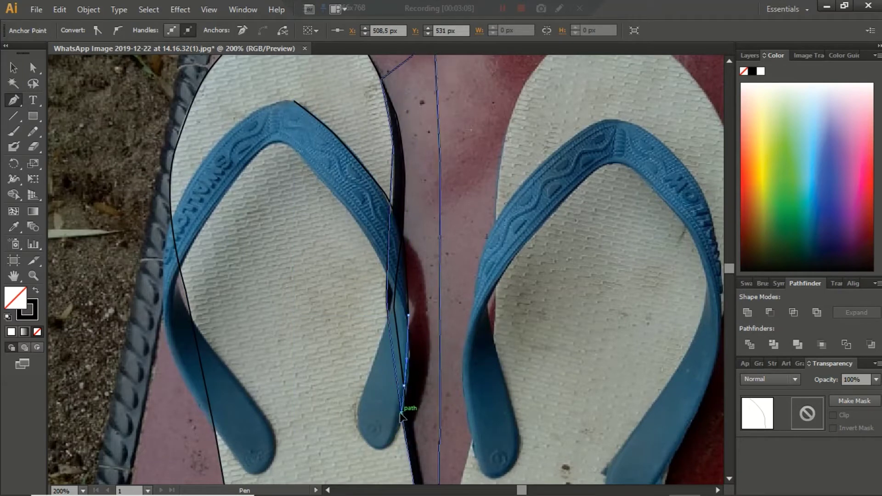
key(ctrl+z)
drag(409, 380, 409, 390)
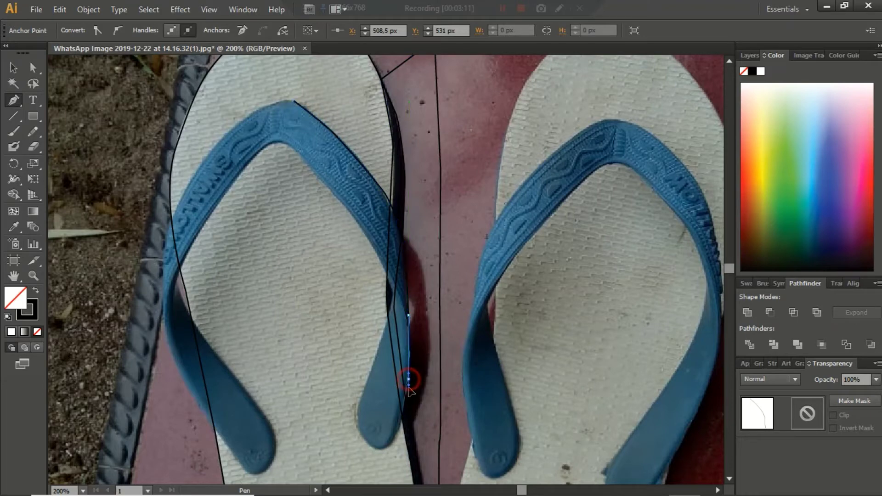
Step: Round the right arm's tip and curve the outline back up its inner edge
click(392, 442)
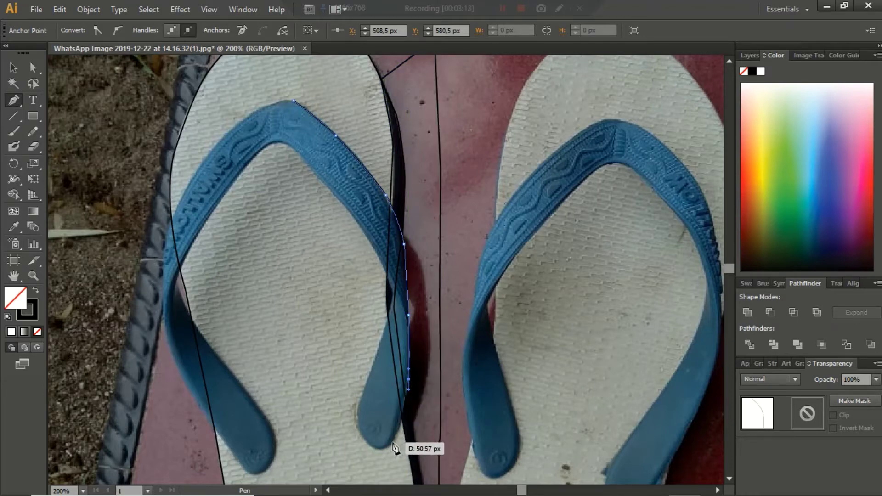
click(368, 442)
drag(361, 432, 366, 394)
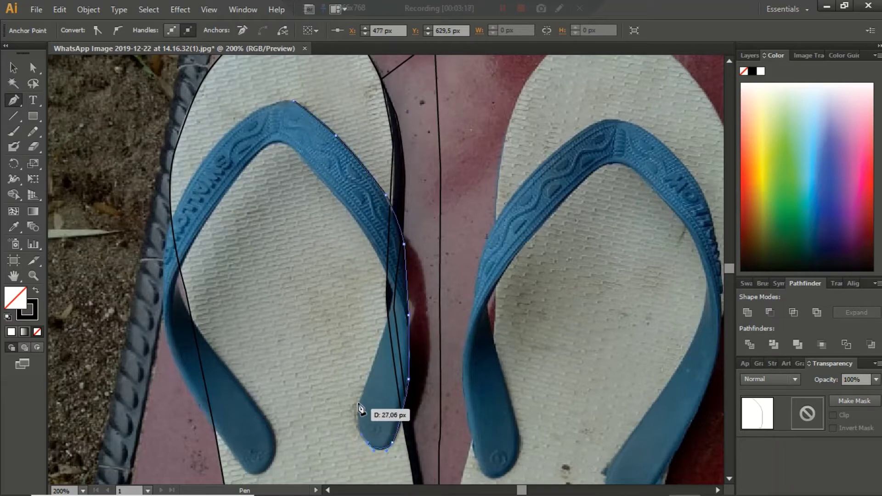
click(364, 385)
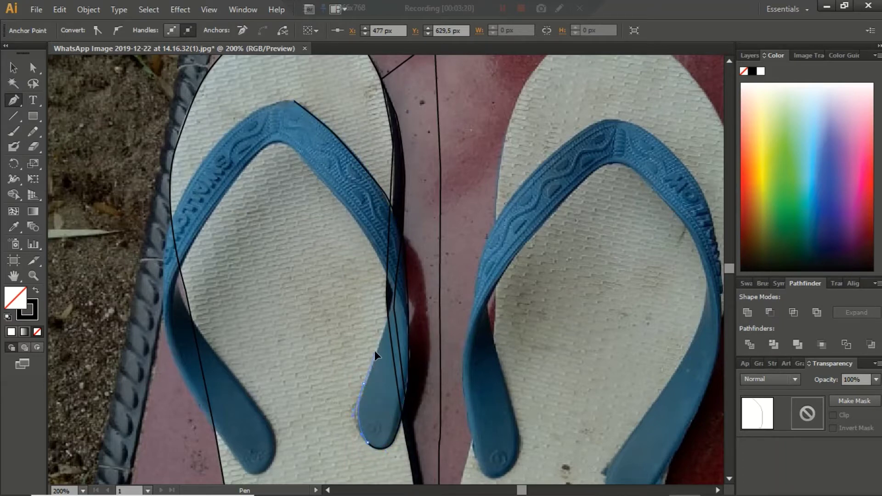
drag(378, 349, 396, 305)
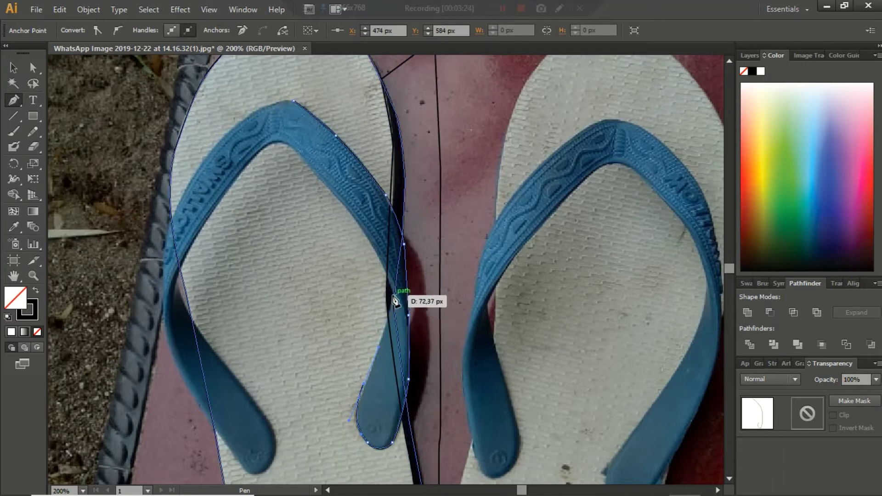
drag(394, 304, 359, 230)
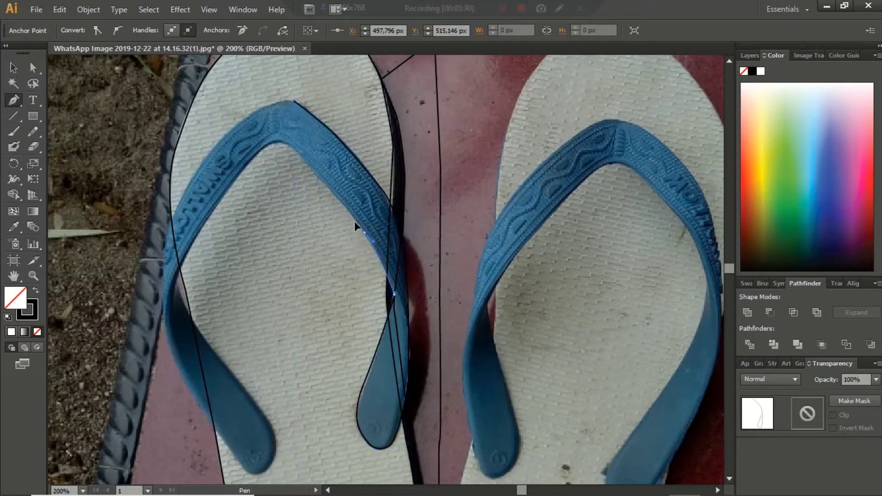
Step: Extend the strap outline across the inner top of the V to the left arm's edge
scroll(354, 216, up, 2)
mouse_move(336, 183)
mouse_down()
mouse_move(309, 214)
mouse_move(296, 197)
mouse_move(265, 192)
mouse_move(222, 252)
mouse_up()
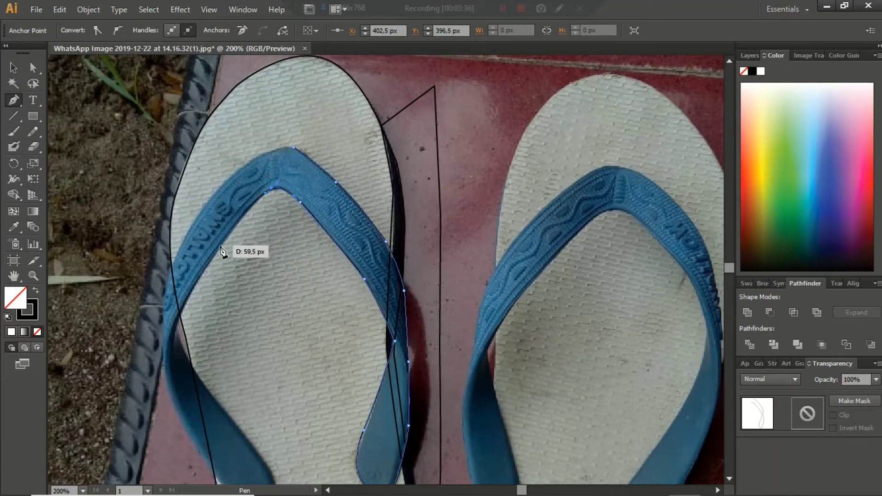
drag(222, 252, 213, 256)
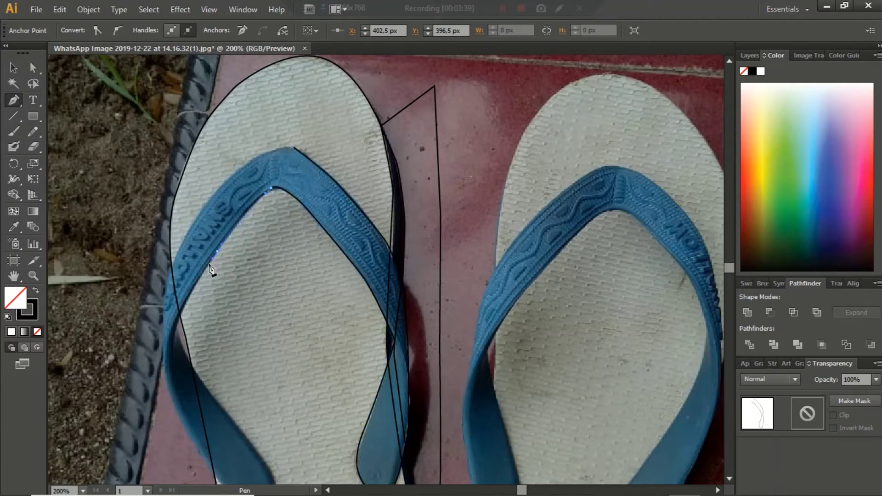
scroll(212, 269, down, 2)
drag(183, 294, 184, 258)
drag(184, 296, 200, 319)
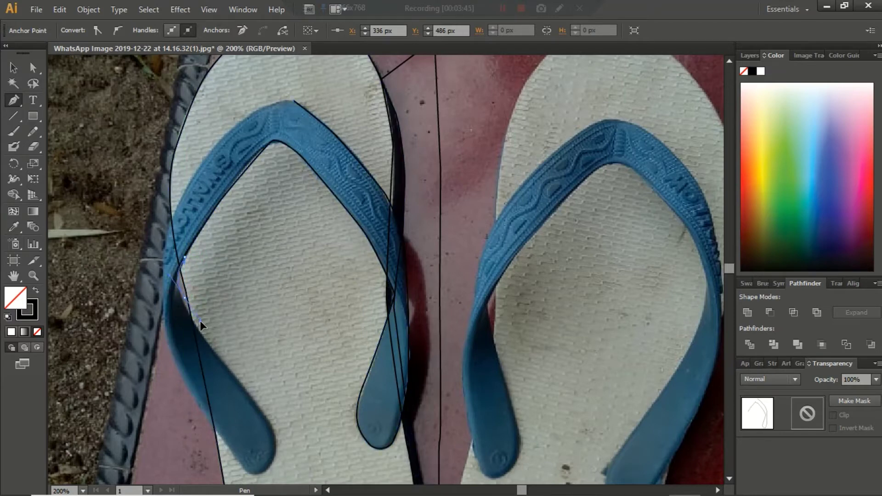
mouse_move(187, 311)
mouse_down()
mouse_move(192, 318)
mouse_move(183, 296)
mouse_move(200, 323)
mouse_up()
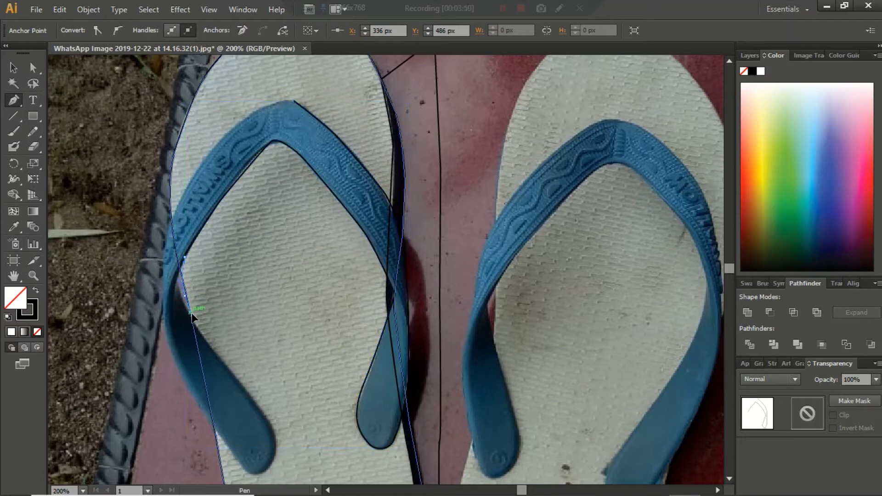
drag(180, 292, 186, 303)
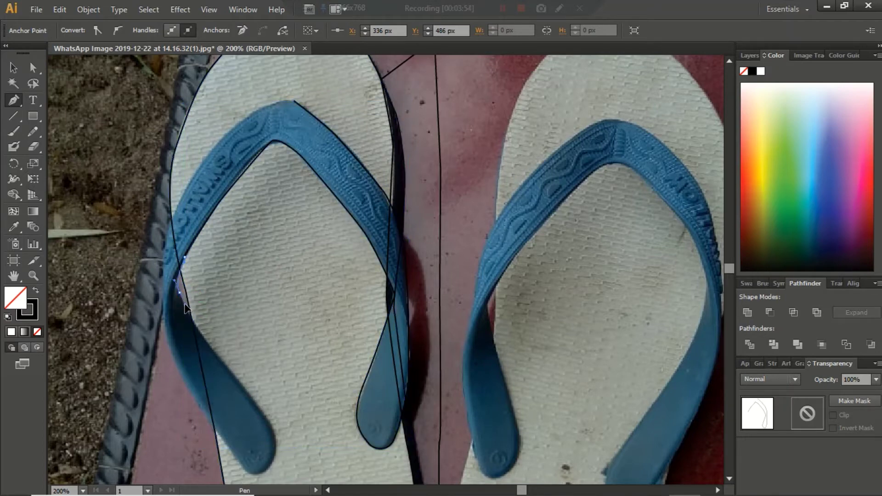
Step: Trace down the left strap arm, around its tip, and back up its outer edge
mouse_move(202, 301)
mouse_down()
mouse_move(209, 345)
mouse_move(255, 405)
mouse_up()
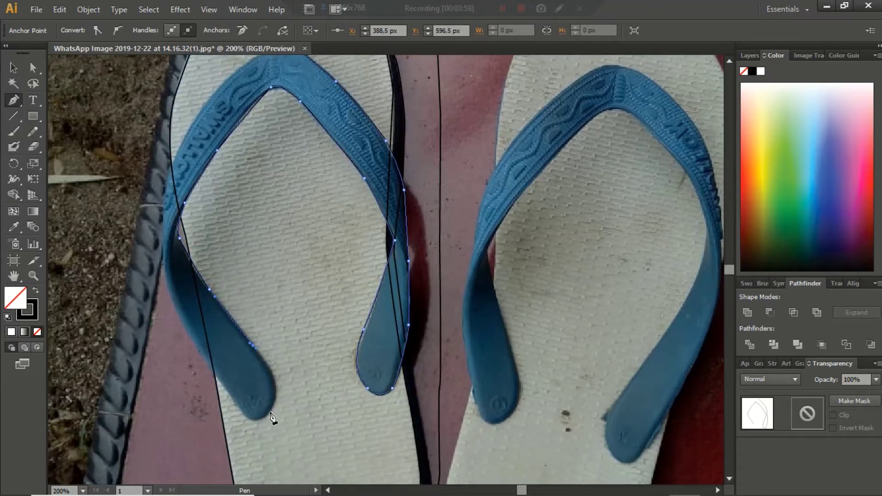
scroll(257, 407, down, 2)
mouse_move(272, 416)
mouse_down()
mouse_move(279, 400)
mouse_move(265, 416)
mouse_move(238, 407)
mouse_up()
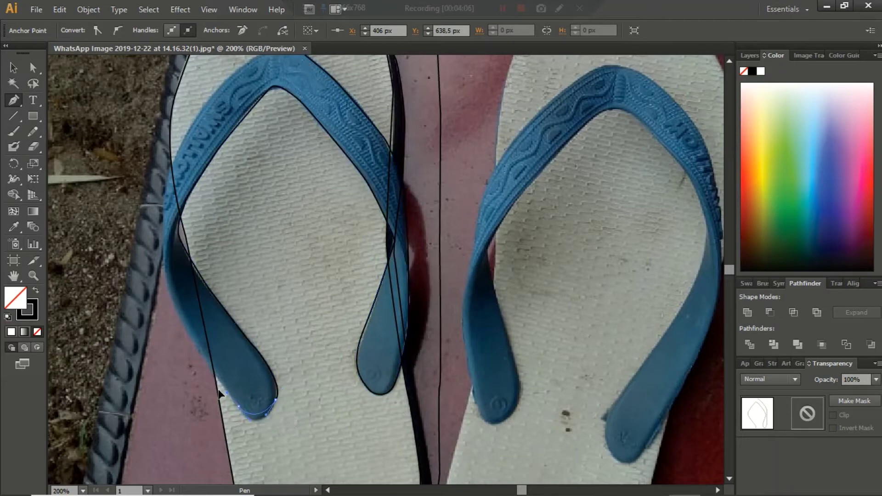
drag(214, 374, 176, 299)
drag(169, 299, 166, 225)
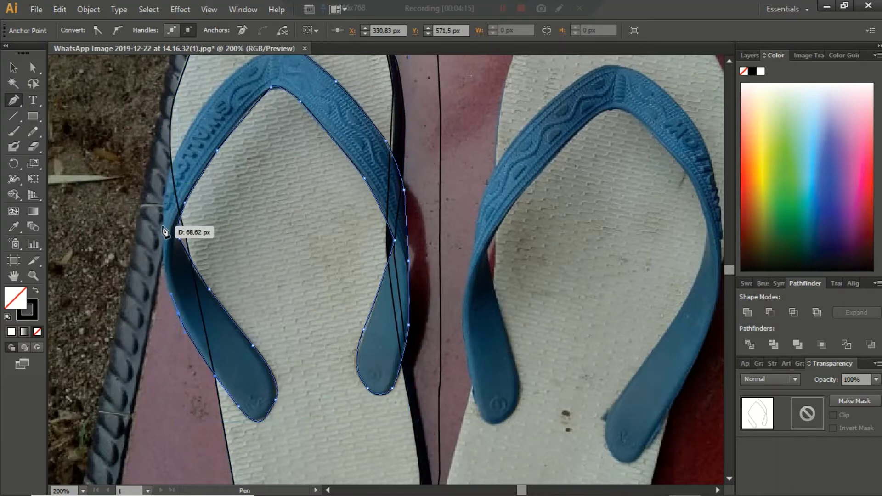
Step: Trace up the left arm's outer edge and close the strap outline at its start
click(161, 219)
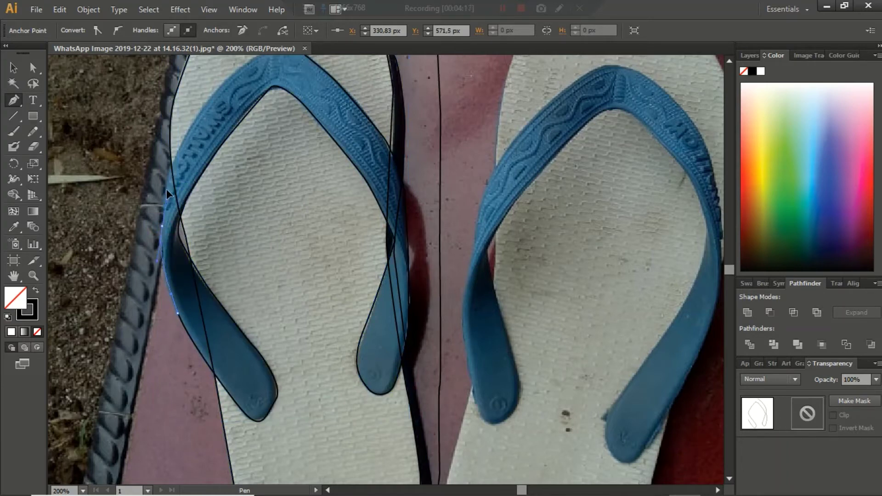
drag(178, 177, 201, 113)
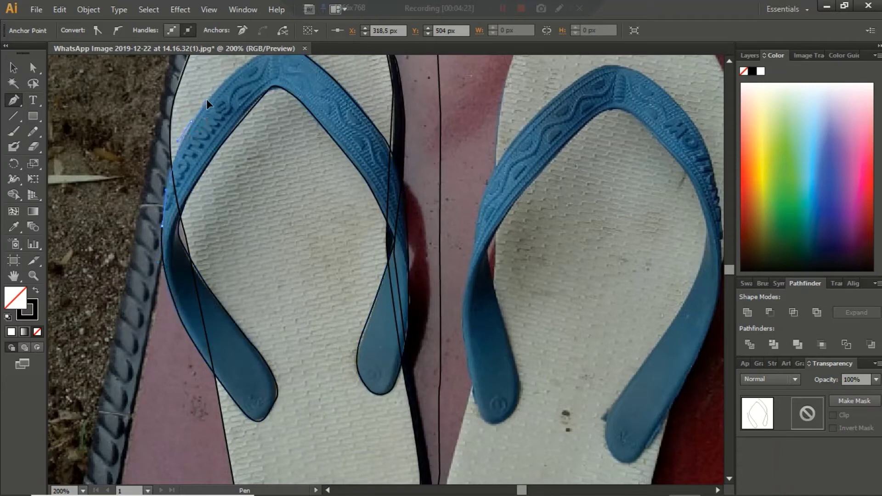
scroll(206, 98, up, 2)
drag(212, 138, 247, 112)
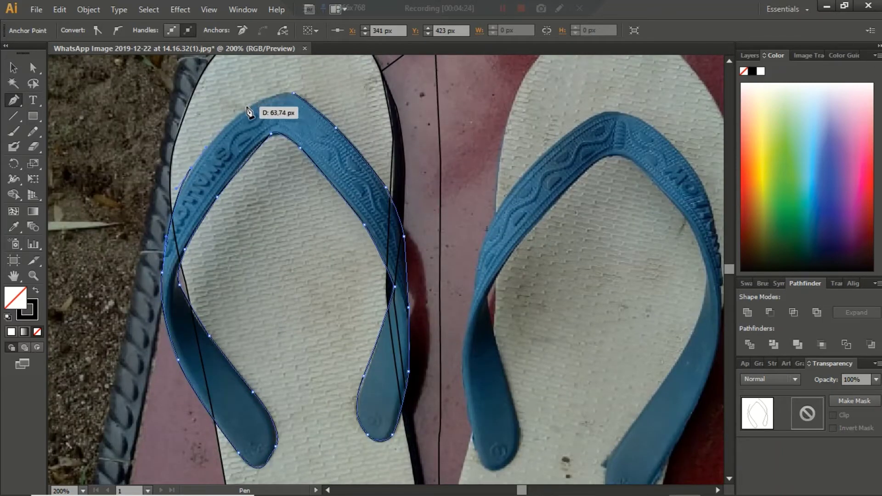
click(248, 109)
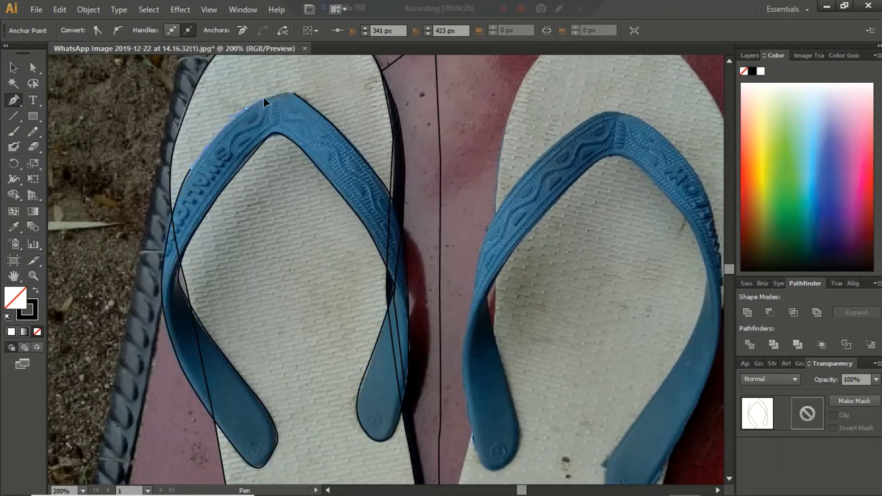
drag(279, 93, 293, 92)
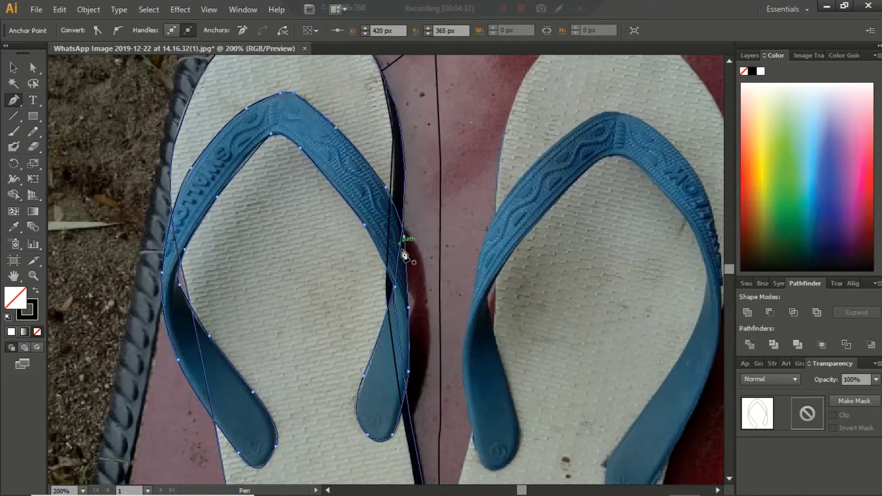
scroll(414, 205, down, 3)
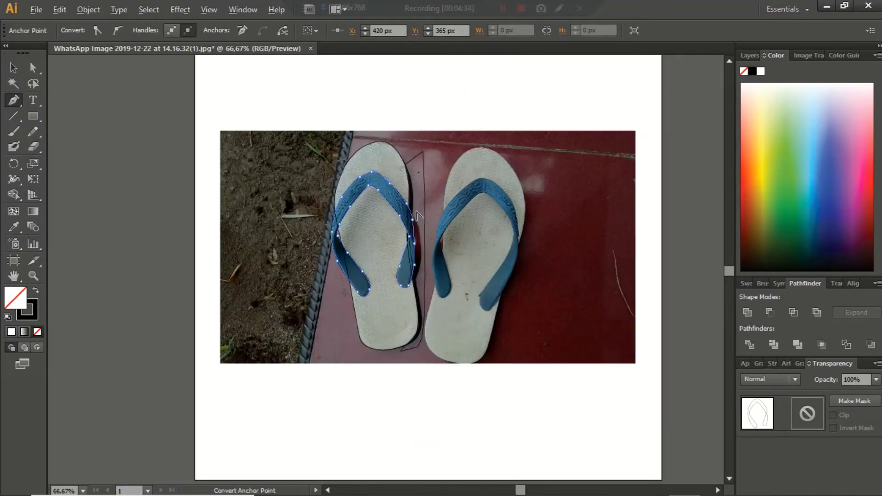
scroll(419, 215, up, 2)
scroll(419, 215, up, 1)
Step: Select the strap path and fill it with blue sampled from the photo's strap
click(33, 67)
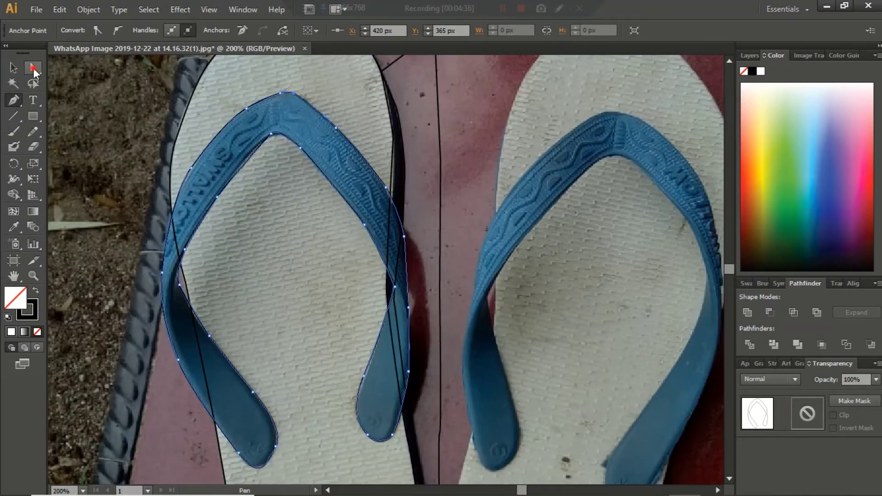
click(353, 148)
key(i)
click(338, 153)
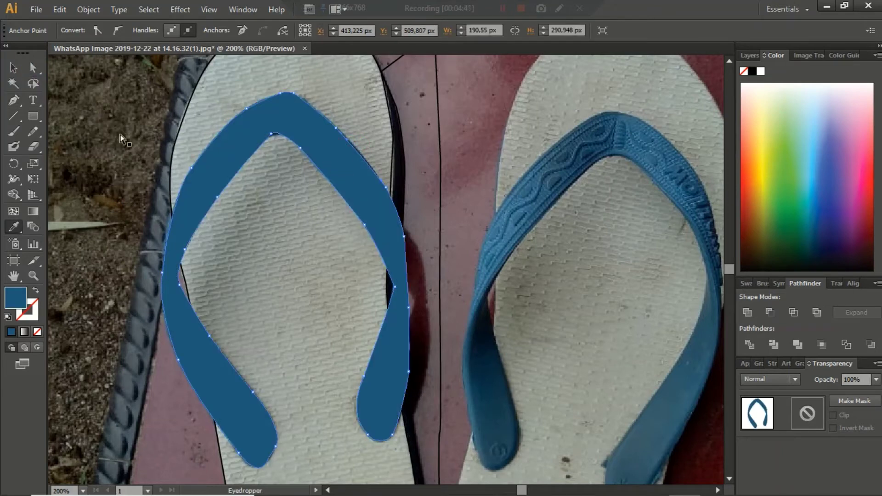
Step: Remove the strap's blue fill and sample the photo sole's light grey as the fill colour
click(132, 126)
click(39, 69)
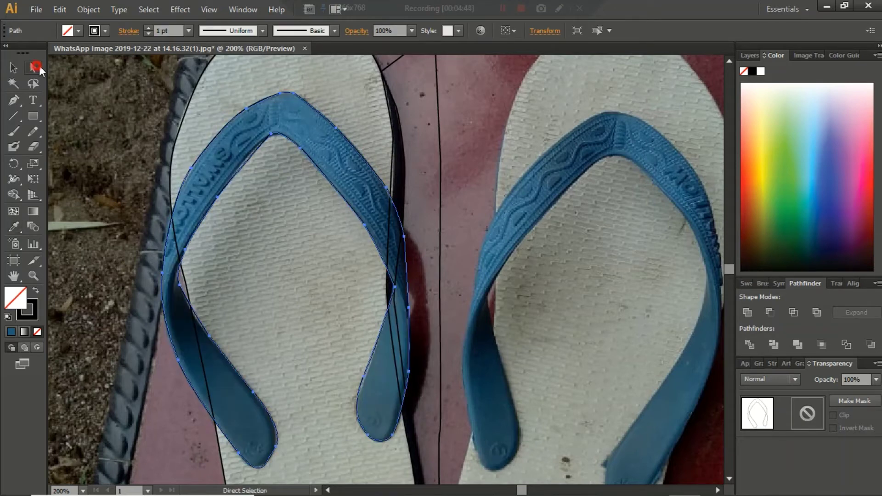
click(213, 102)
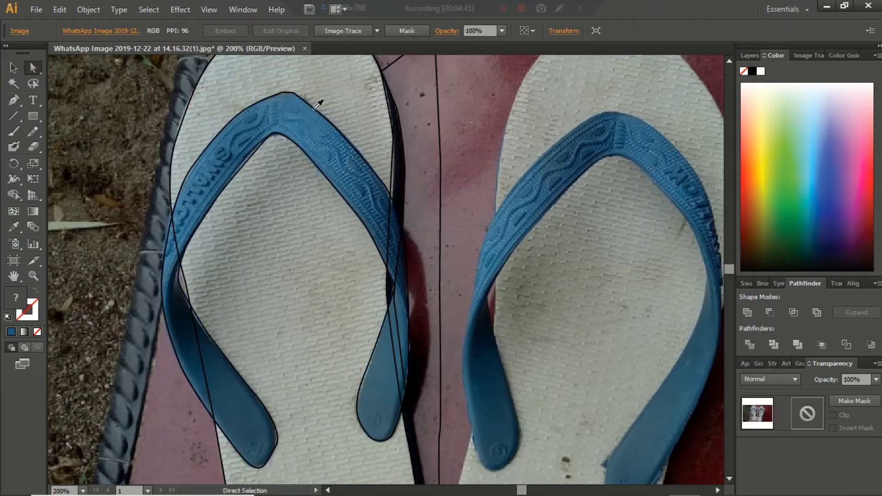
key(i)
click(343, 96)
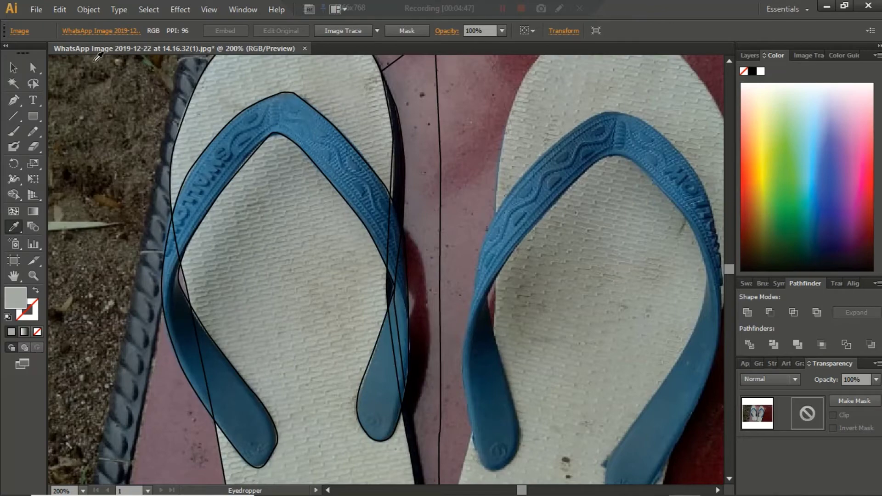
click(33, 68)
click(214, 104)
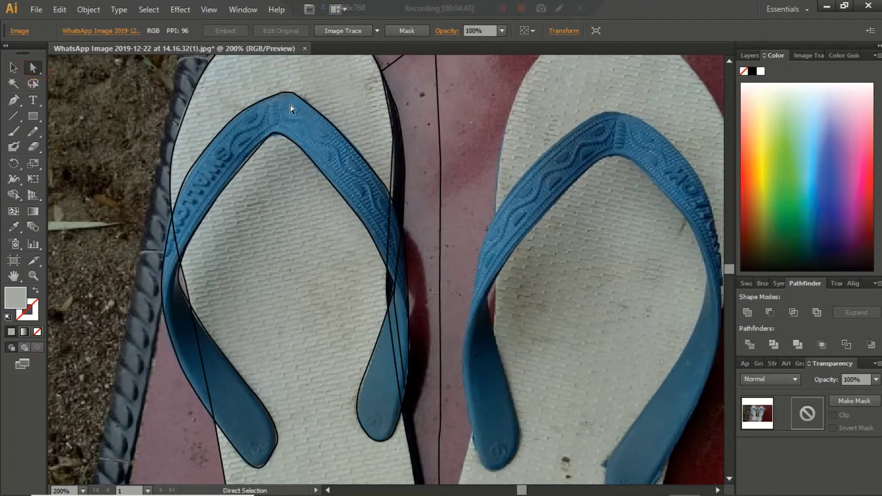
alt+scroll(345, 138, down, 3)
alt+scroll(345, 222, up, 2)
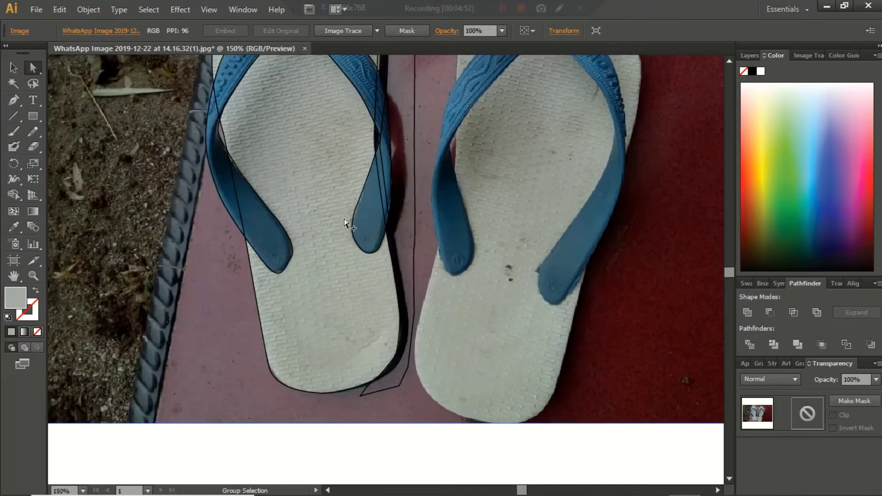
key(i)
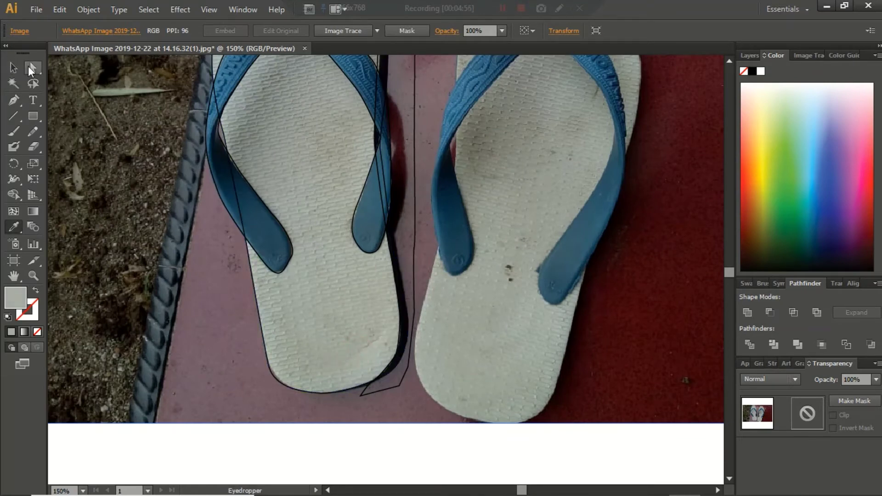
click(31, 69)
Step: Fill the left sole path with the photo's light grey, then select the strip path beside it
click(256, 288)
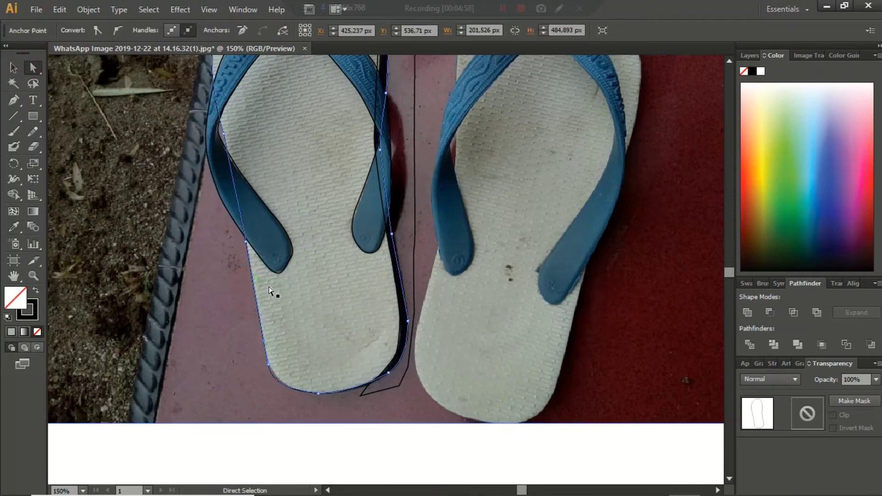
key(i)
click(317, 299)
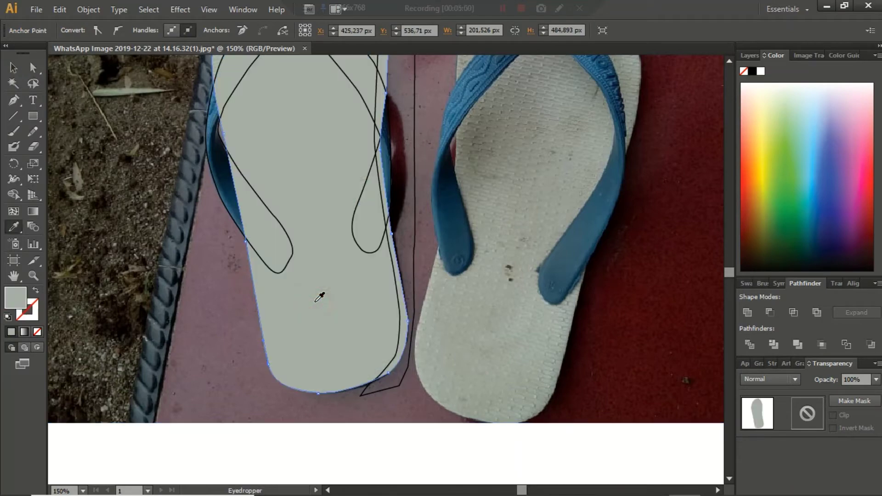
scroll(317, 287, down, 2)
scroll(326, 271, down, 1)
scroll(335, 256, up, 3)
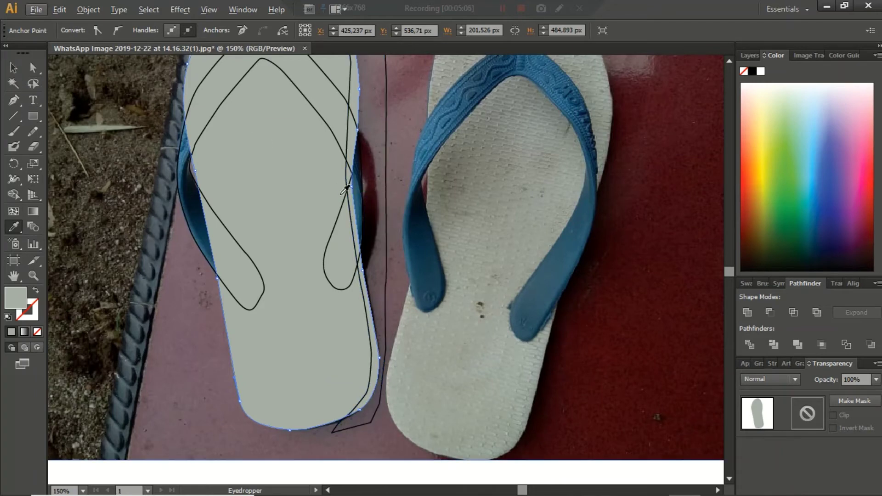
key(a)
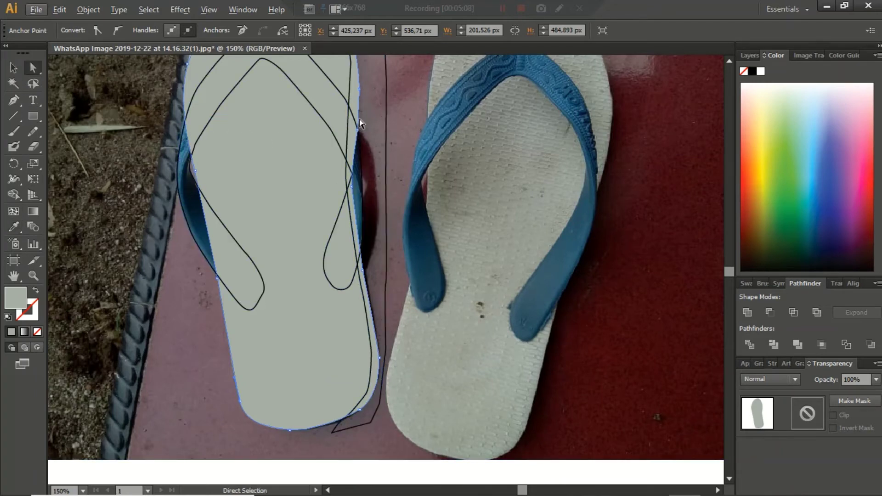
click(386, 115)
key(i)
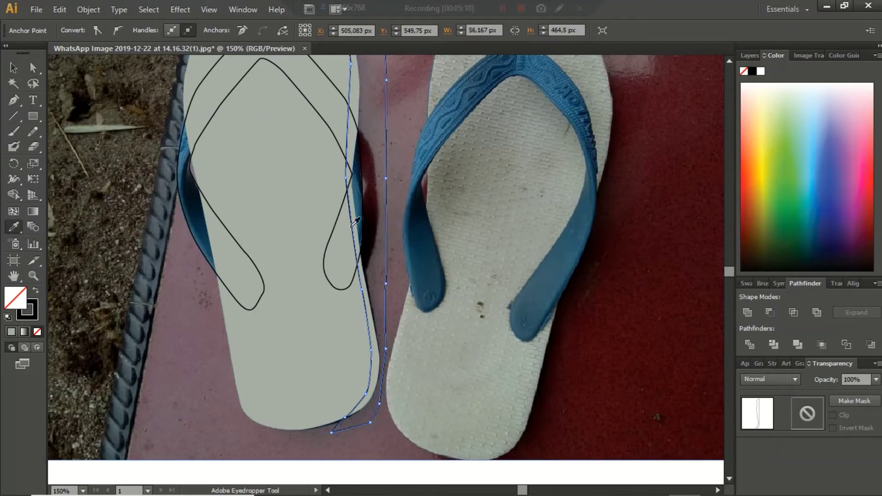
Step: Fill the strip beside the sole with black and place a pasted copy of the grey sole over it
click(368, 253)
key(v)
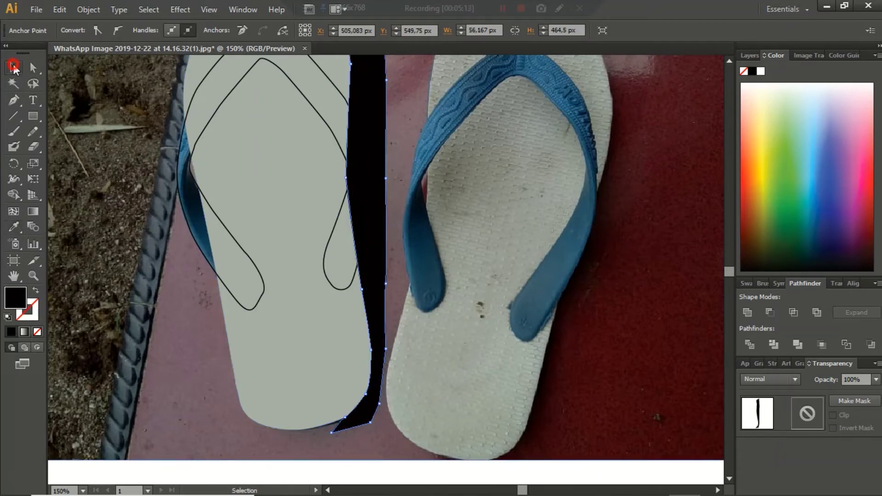
key(a)
click(305, 379)
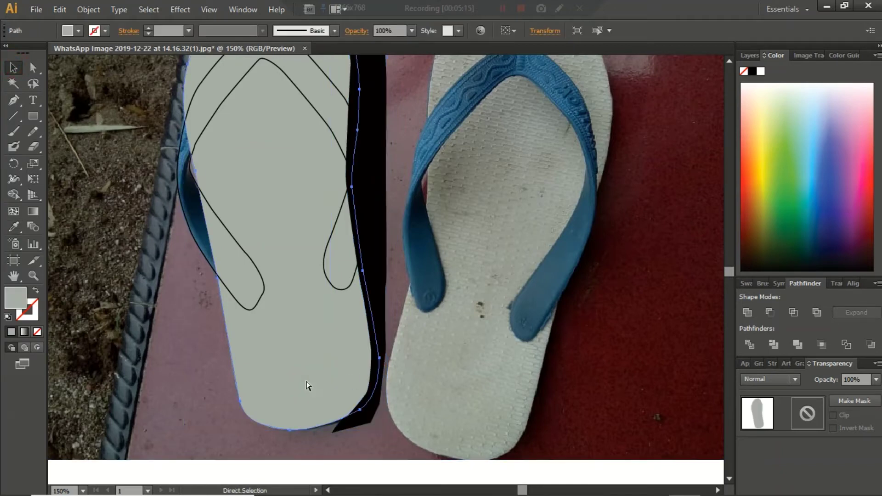
key(v)
key(ctrl+c)
key(ctrl+v)
drag(385, 317, 276, 239)
Step: Bring the black strip to the front and try intersecting it with the sole copy
click(369, 188)
right_click(370, 190)
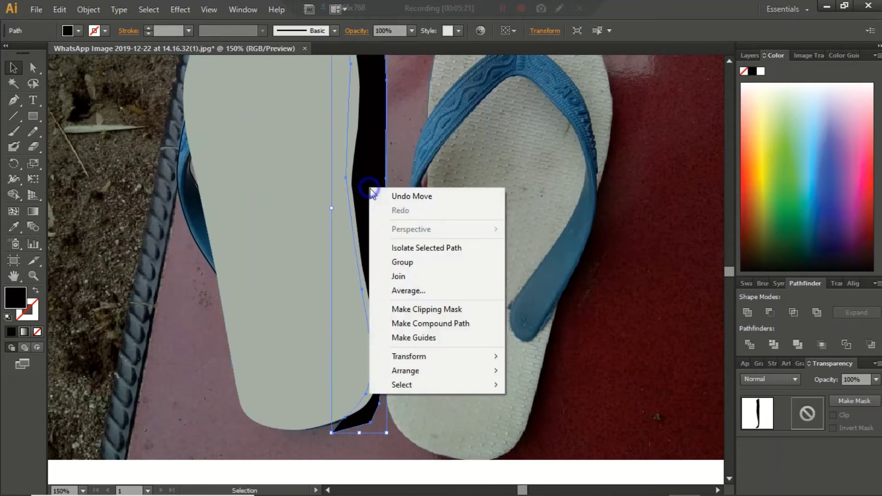
mouse_move(408, 357)
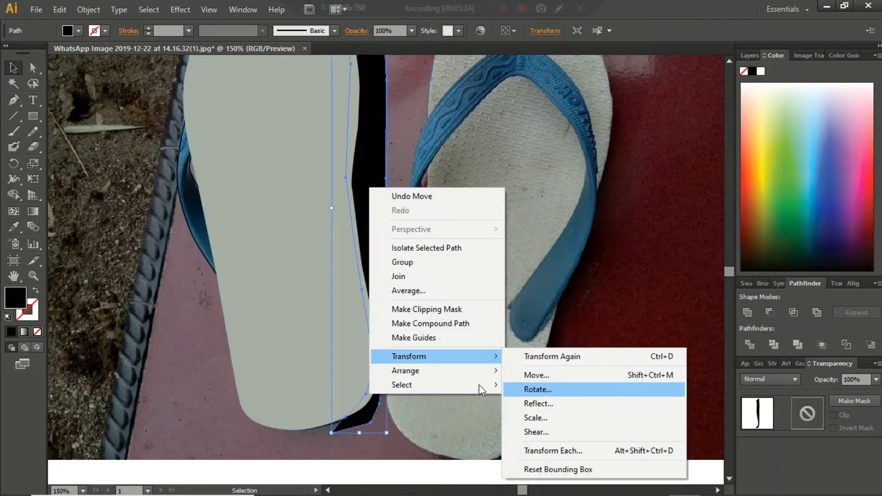
click(533, 367)
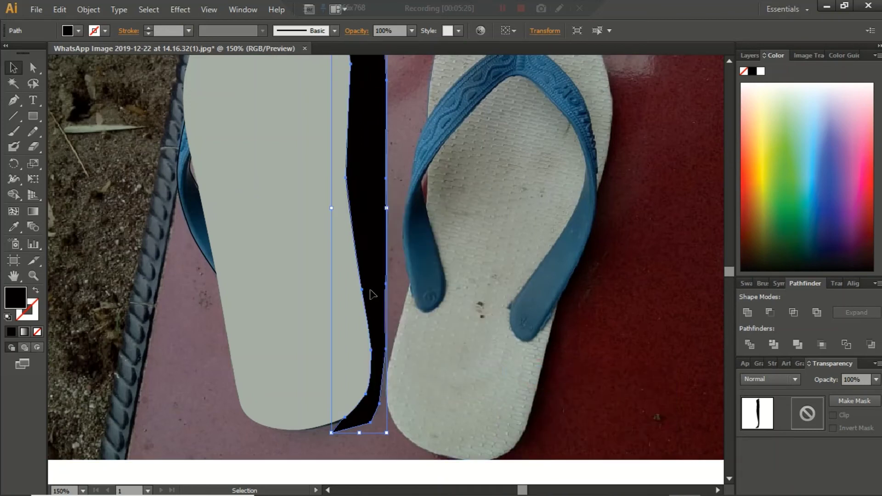
click(302, 313)
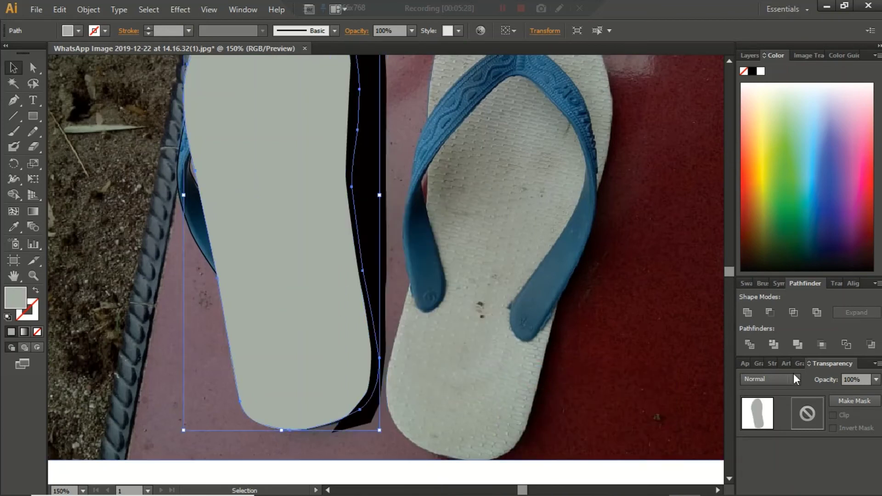
click(800, 315)
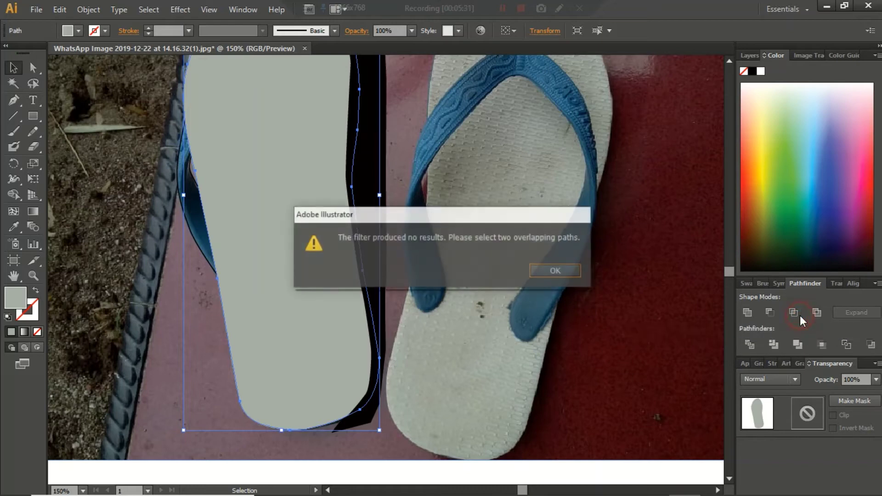
click(571, 274)
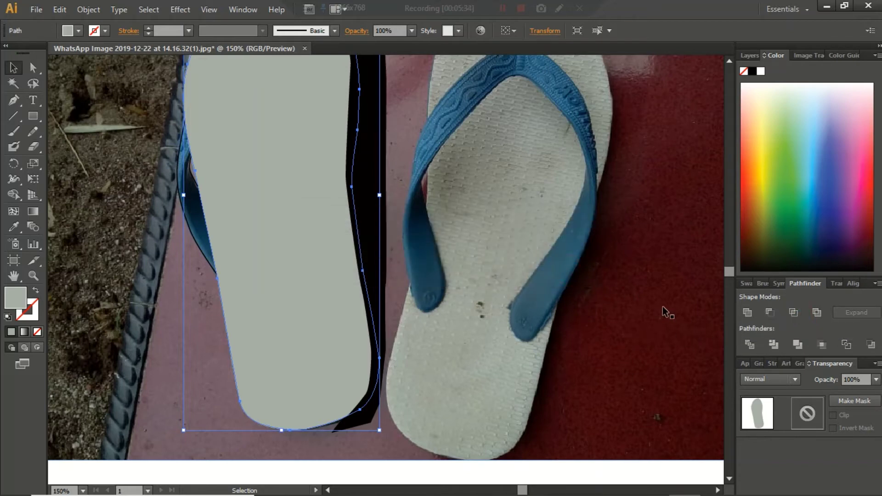
Step: Retry the intersect, dismiss the no-results warning, and select both the black strip and grey sole
click(374, 216)
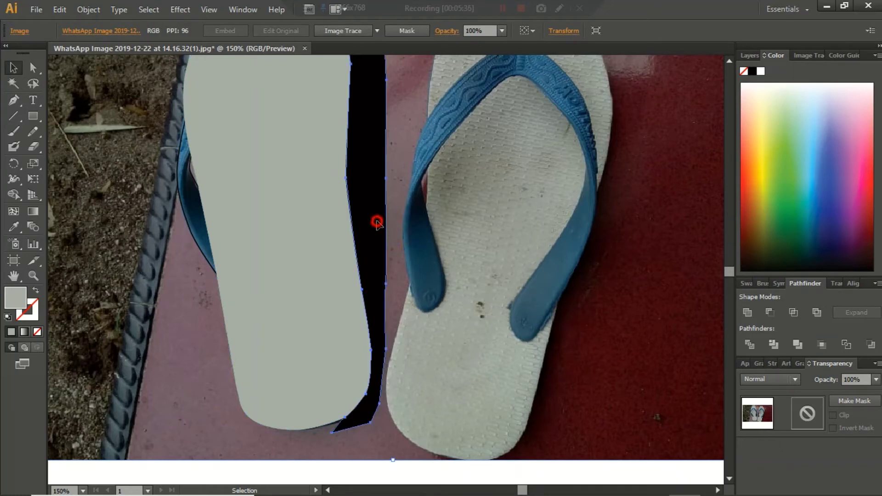
key(a)
key(v)
click(311, 379)
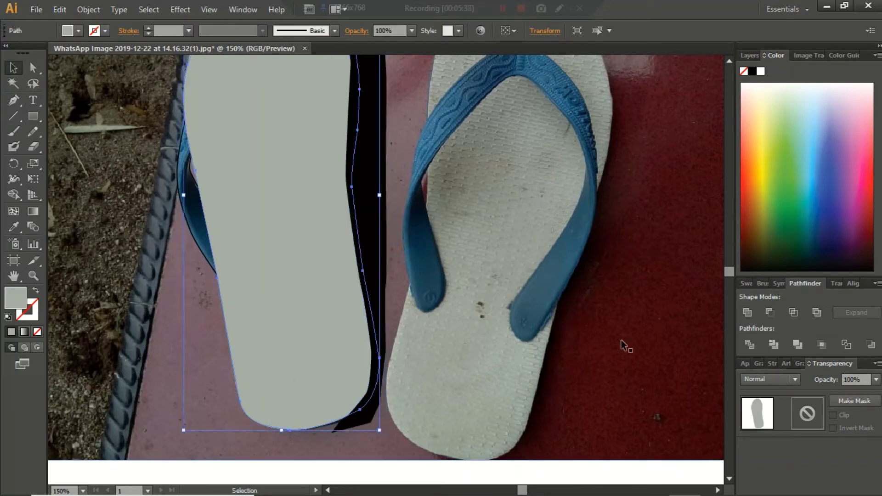
click(787, 311)
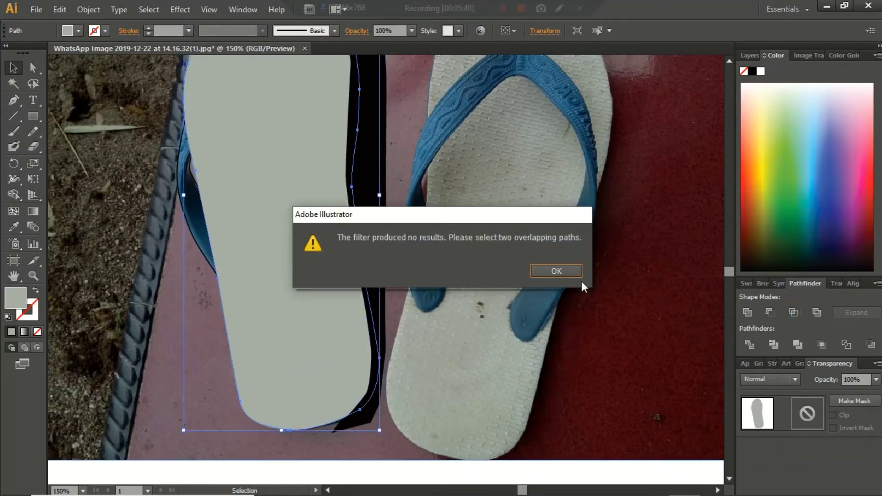
click(565, 276)
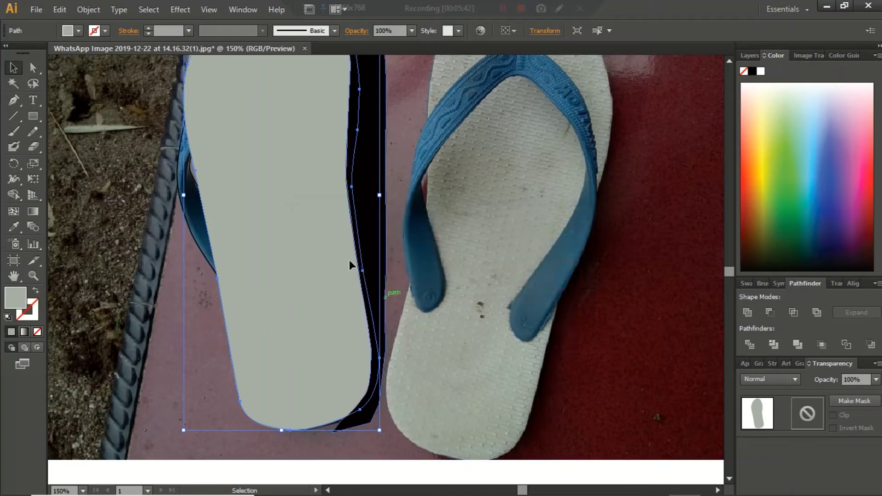
click(385, 285)
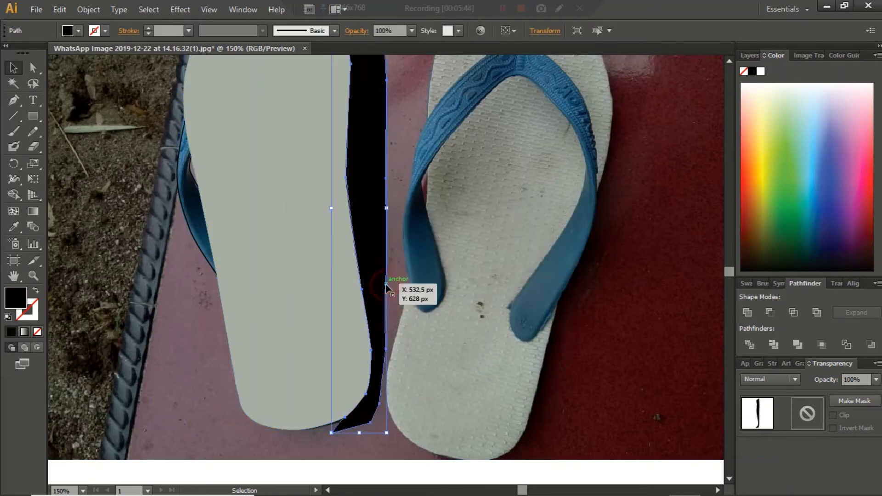
shift+click(297, 418)
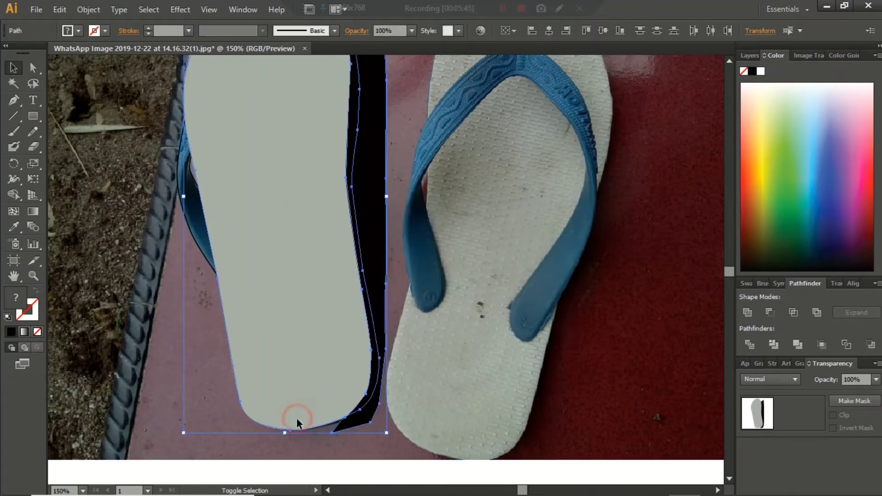
Step: Intersect the black strip with the sole and set the resulting shadow to Multiply at 80% opacity
click(793, 312)
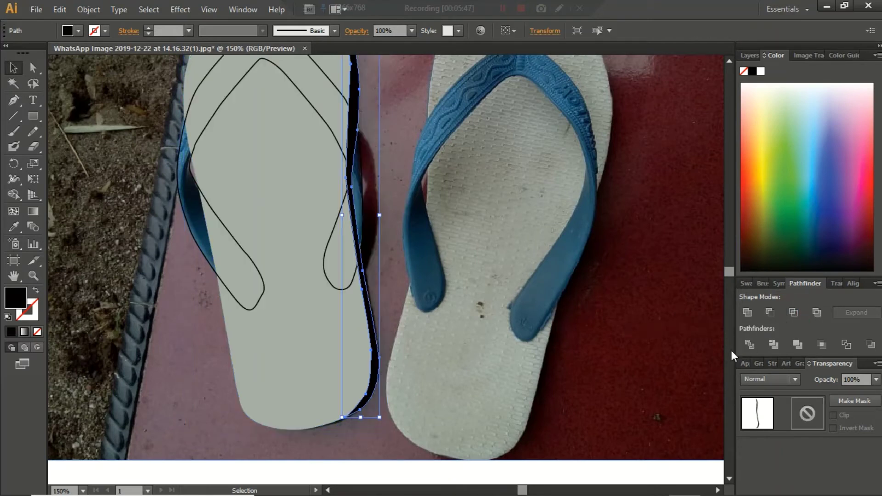
click(794, 380)
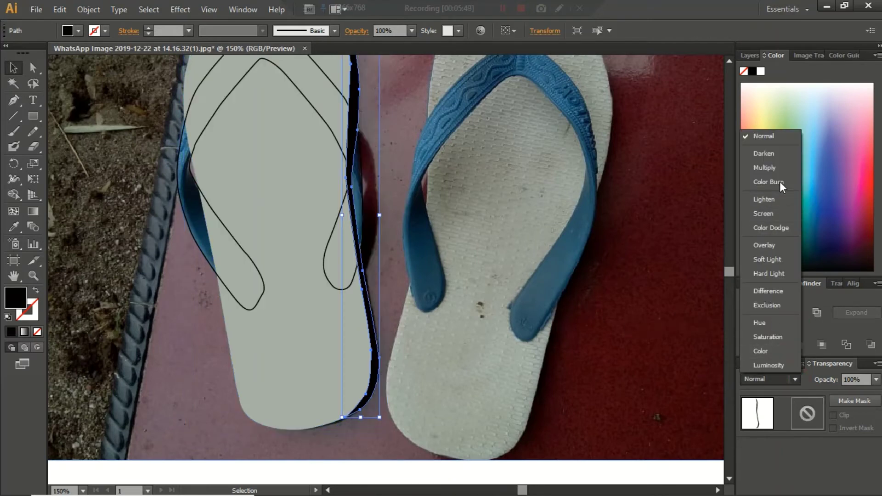
click(780, 167)
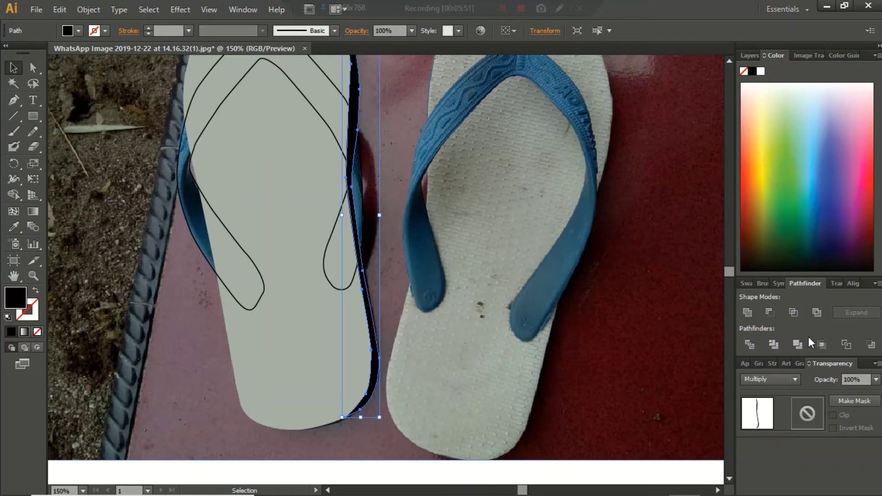
click(875, 380)
click(858, 297)
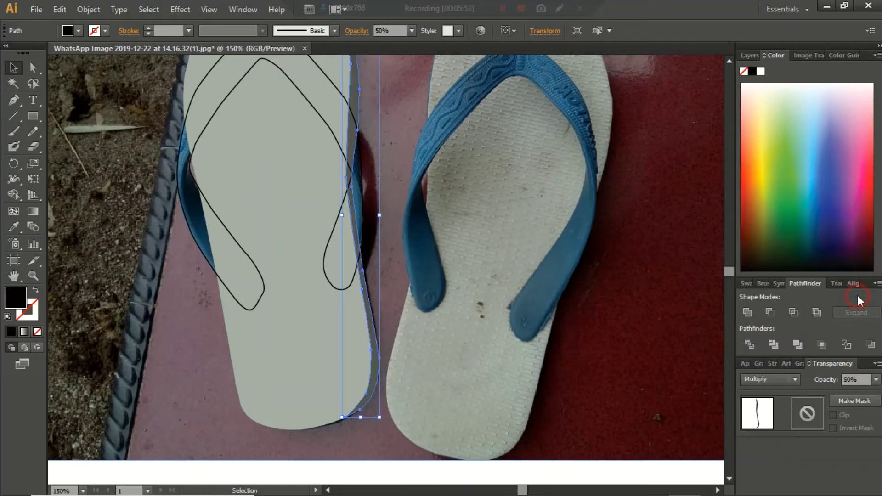
click(876, 379)
click(861, 338)
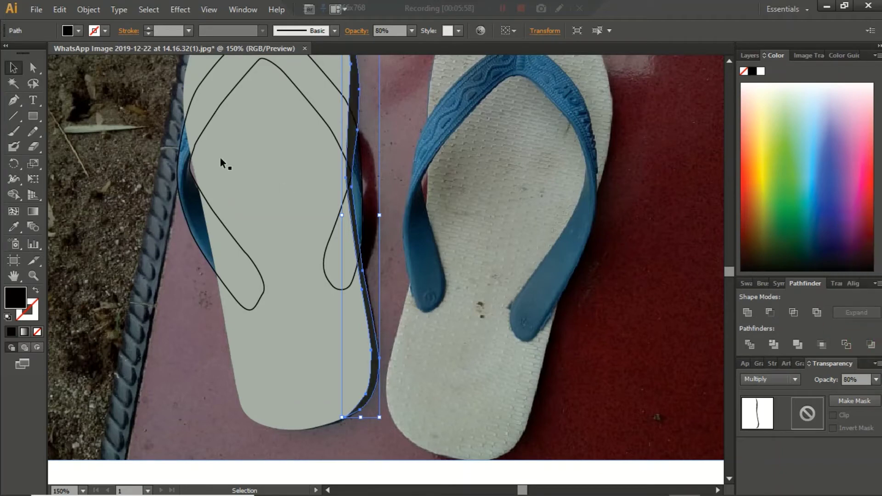
click(109, 142)
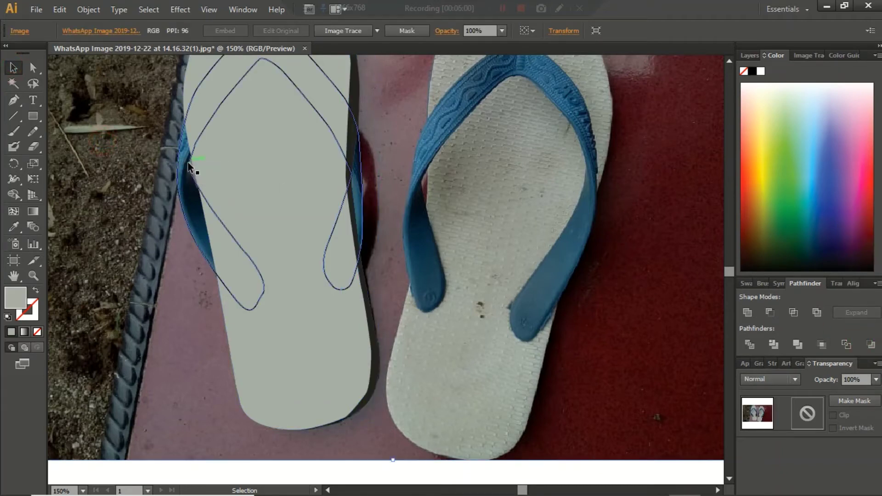
click(194, 152)
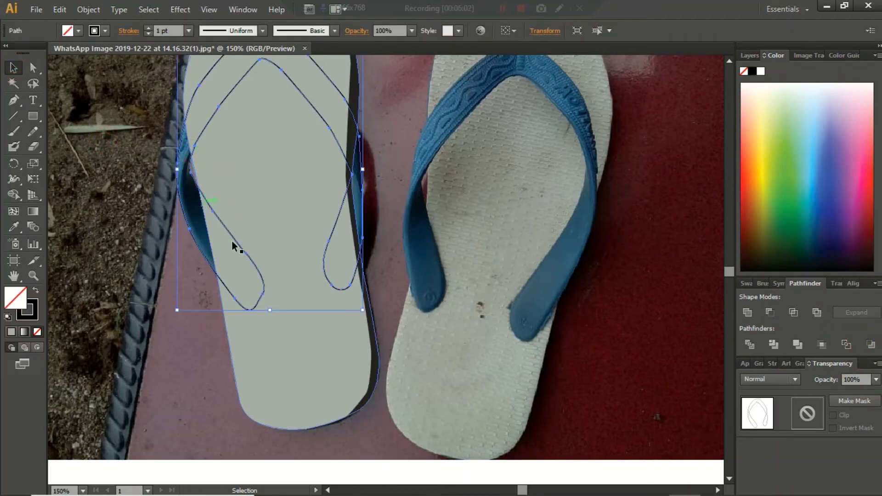
click(102, 205)
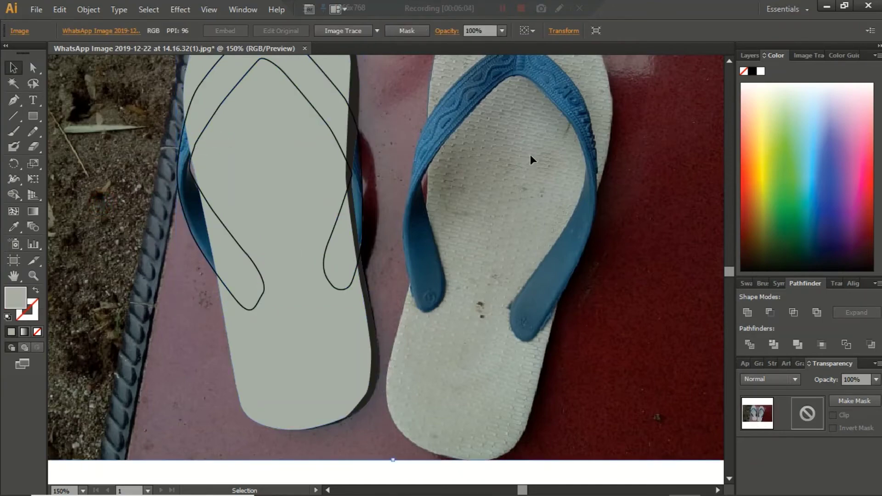
scroll(477, 145, down, 1)
scroll(469, 135, up, 1)
scroll(466, 133, up, 1)
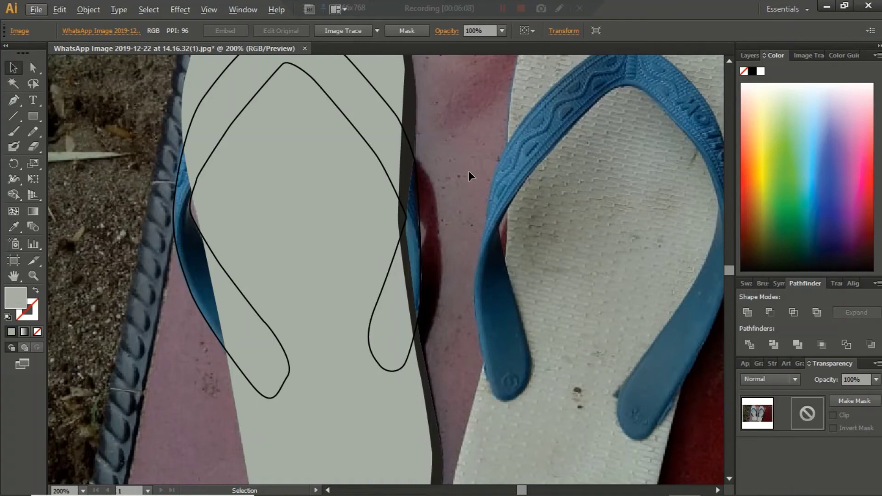
scroll(468, 171, down, 2)
scroll(467, 187, down, 1)
scroll(468, 188, up, 3)
scroll(467, 188, down, 2)
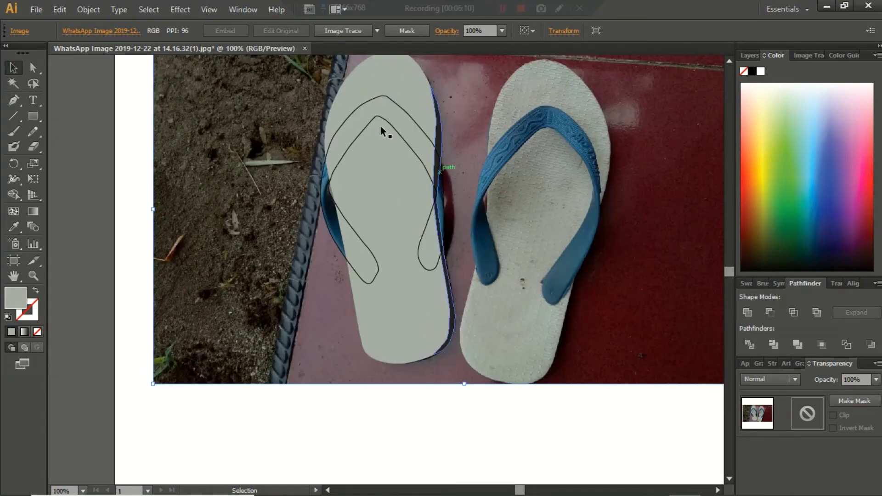
scroll(397, 103, up, 1)
scroll(408, 122, up, 1)
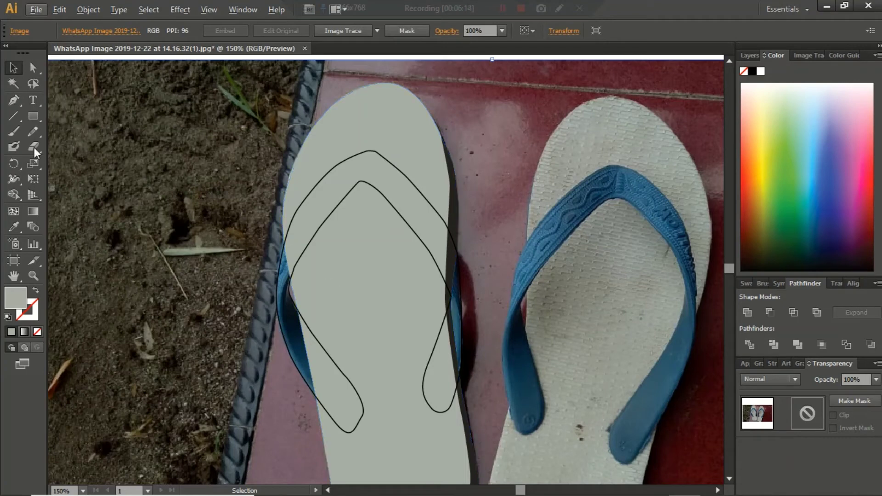
click(13, 100)
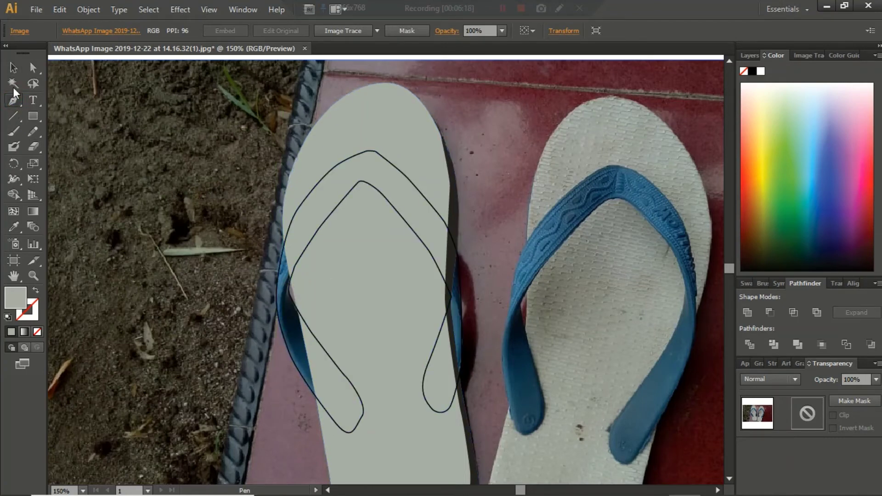
Step: Send the grey sole behind the photo and clear the selection
click(14, 68)
click(393, 115)
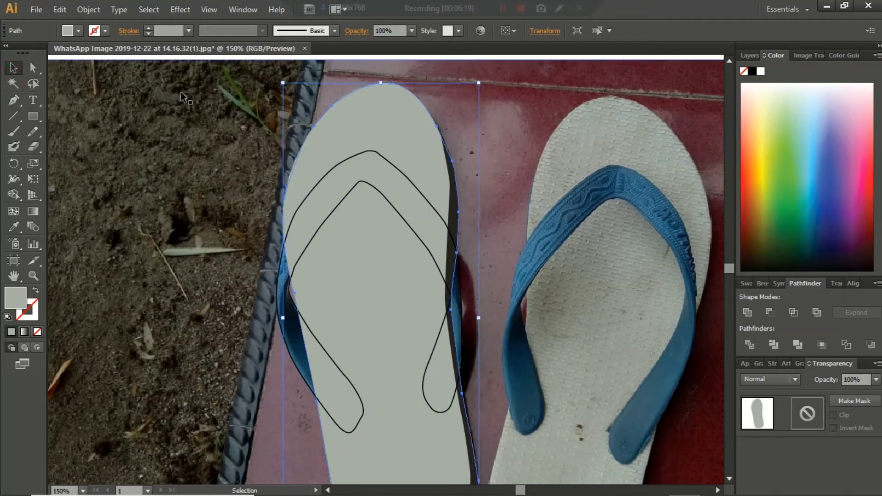
right_click(355, 130)
mouse_move(400, 313)
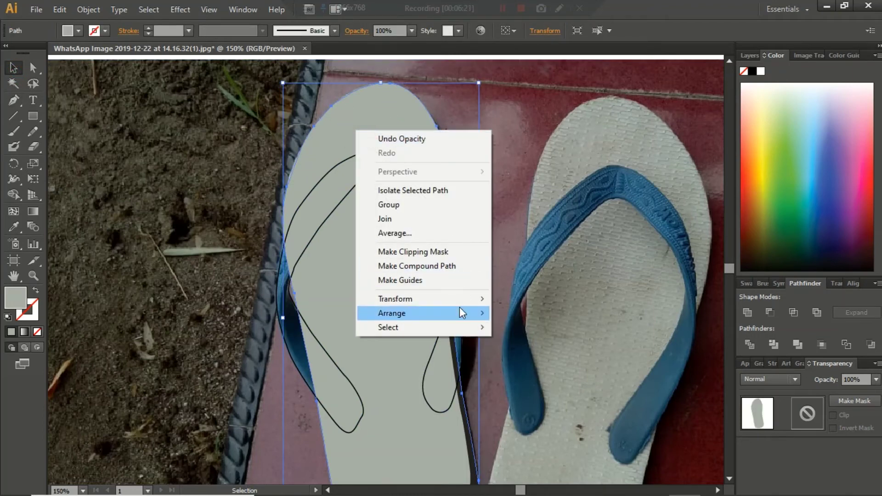
click(533, 356)
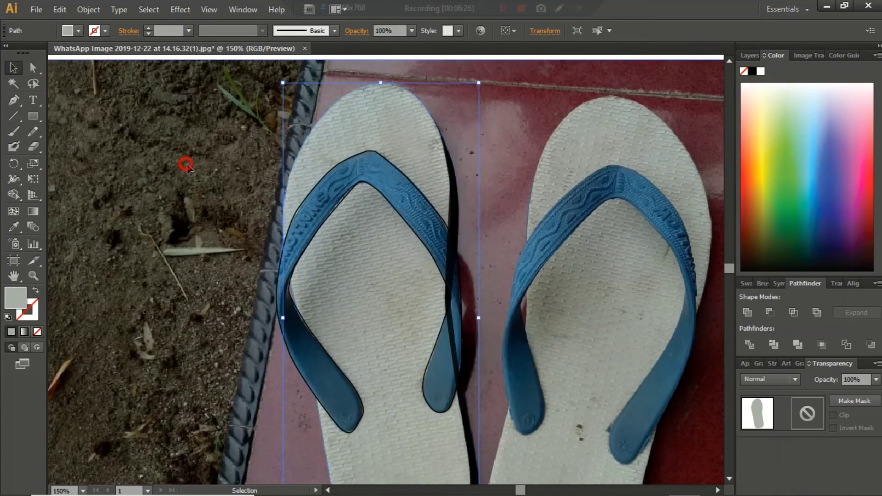
click(305, 216)
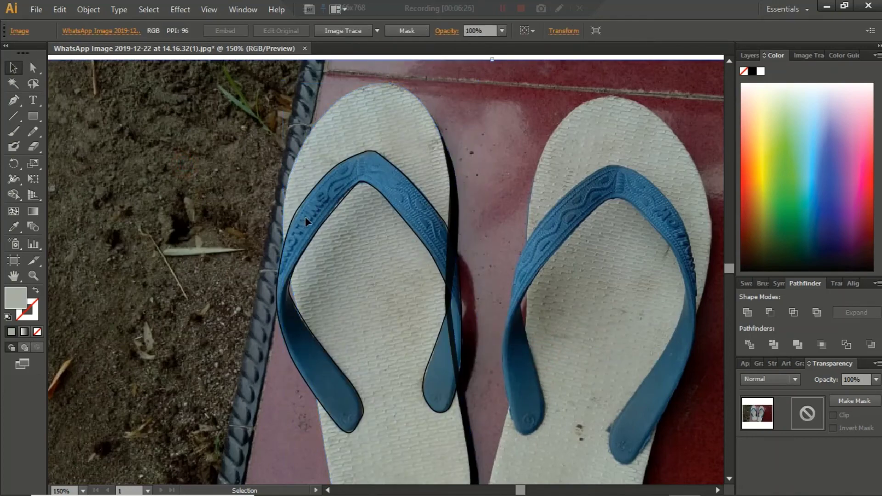
click(338, 202)
Step: Start a Pen path along the strap's left edge with fill set to None
click(13, 100)
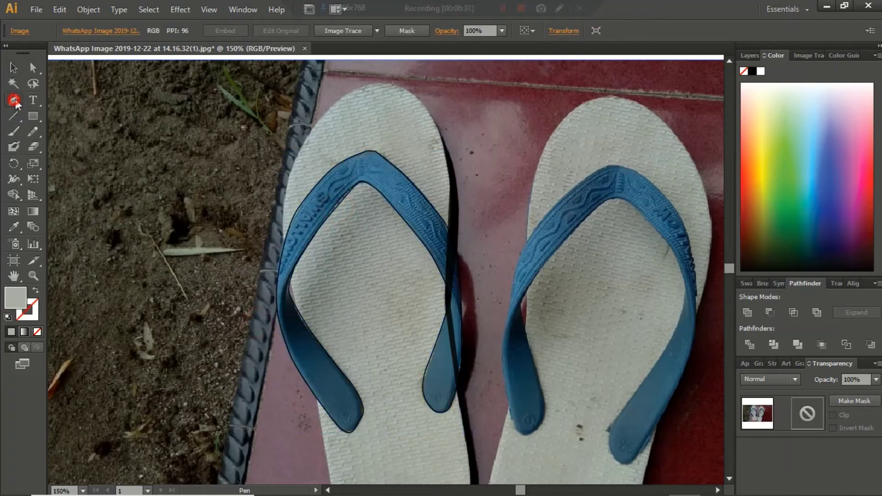
click(294, 272)
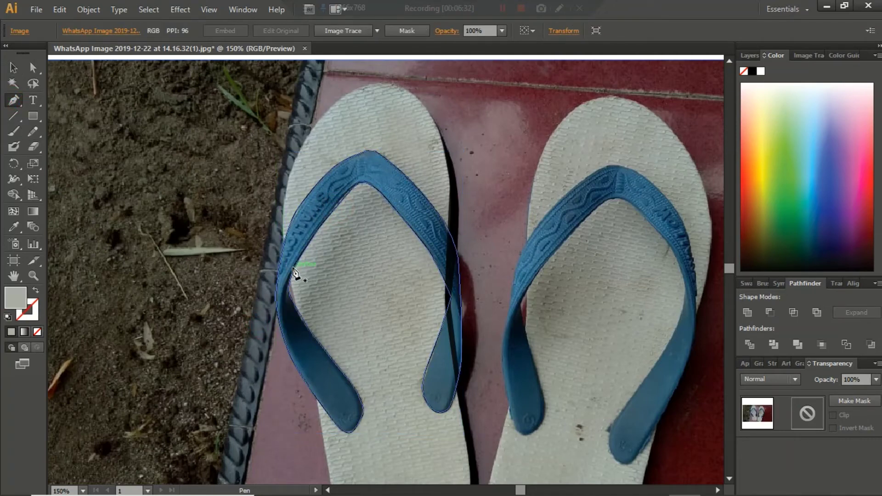
click(293, 269)
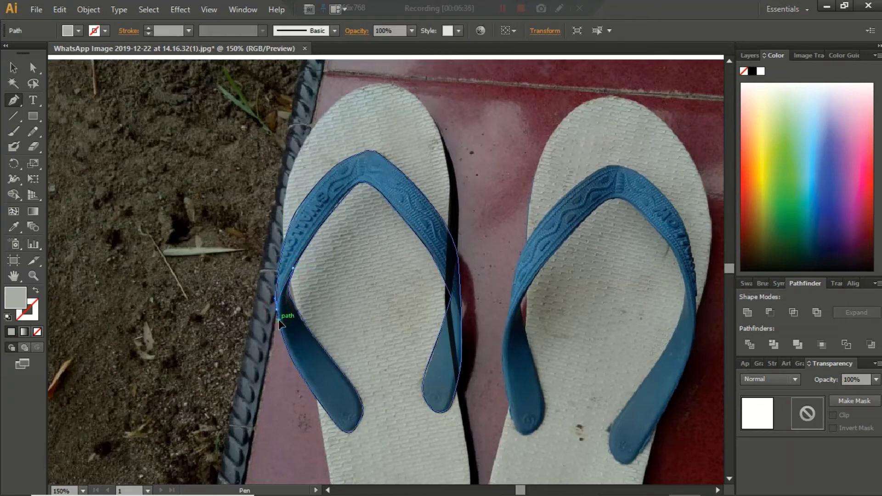
click(279, 322)
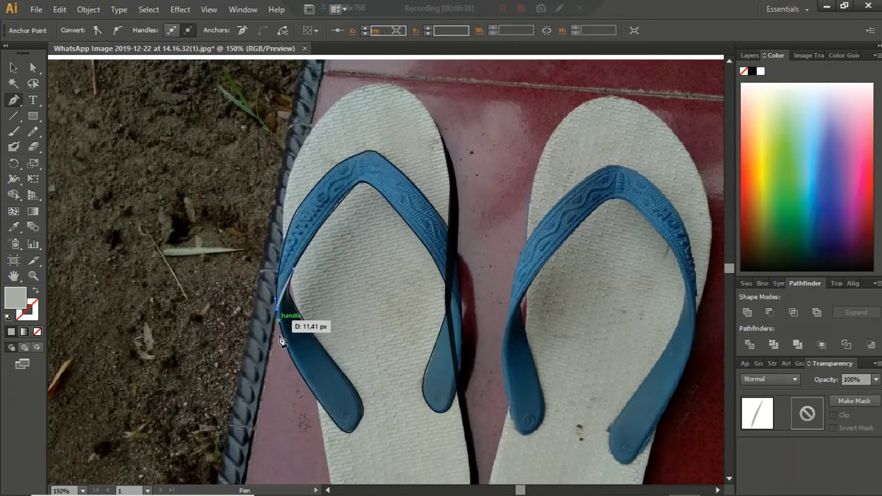
click(744, 71)
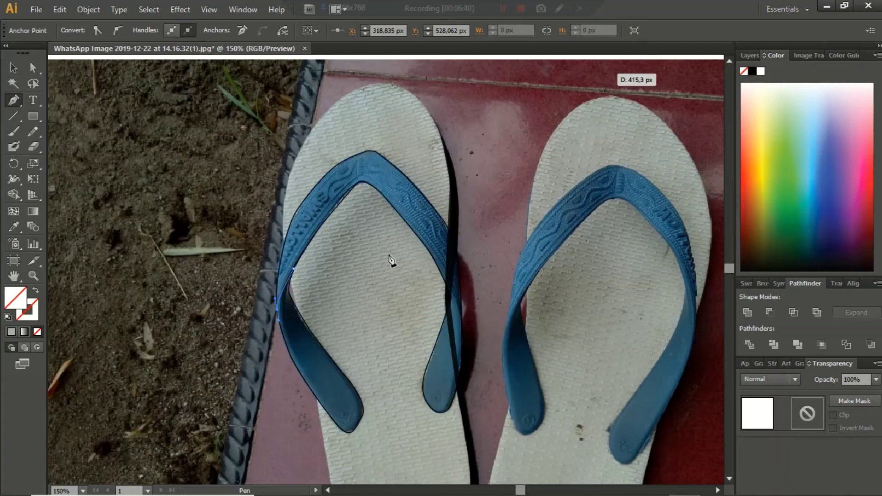
scroll(285, 363, down, 1)
scroll(263, 385, down, 1)
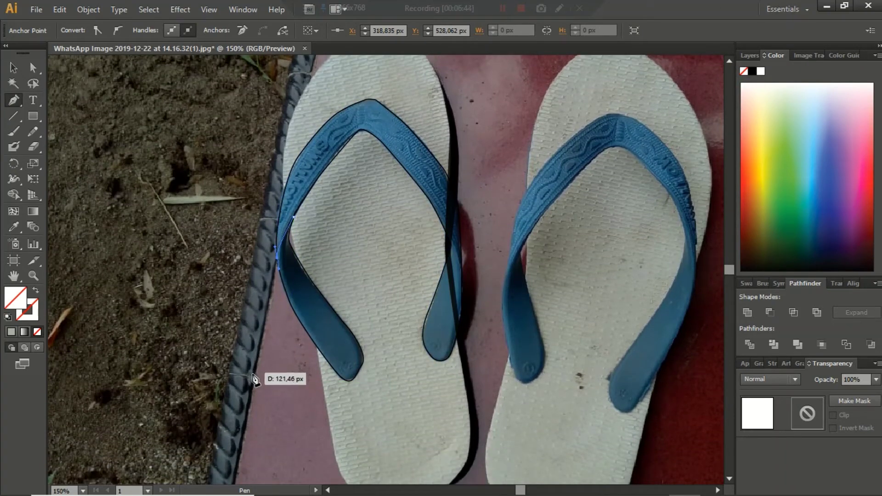
scroll(255, 380, down, 2)
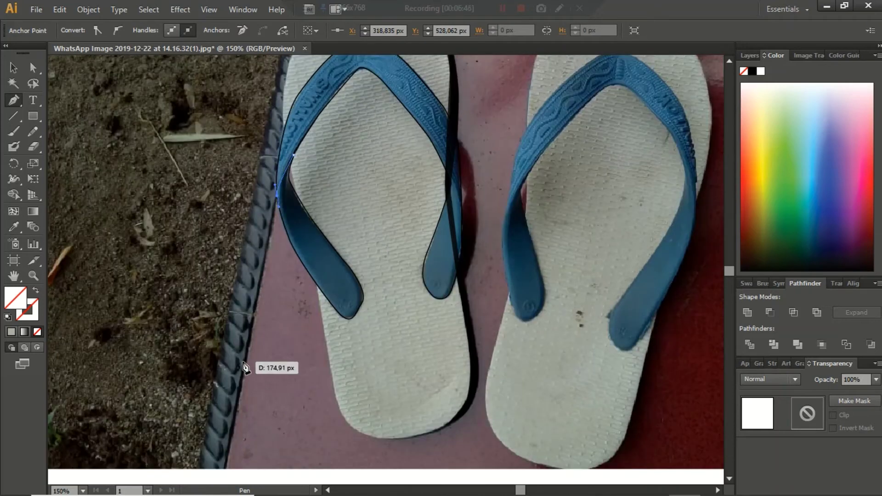
Step: Continue the path around the heel and up the strap arms, closing it at the start anchor
click(242, 362)
click(456, 456)
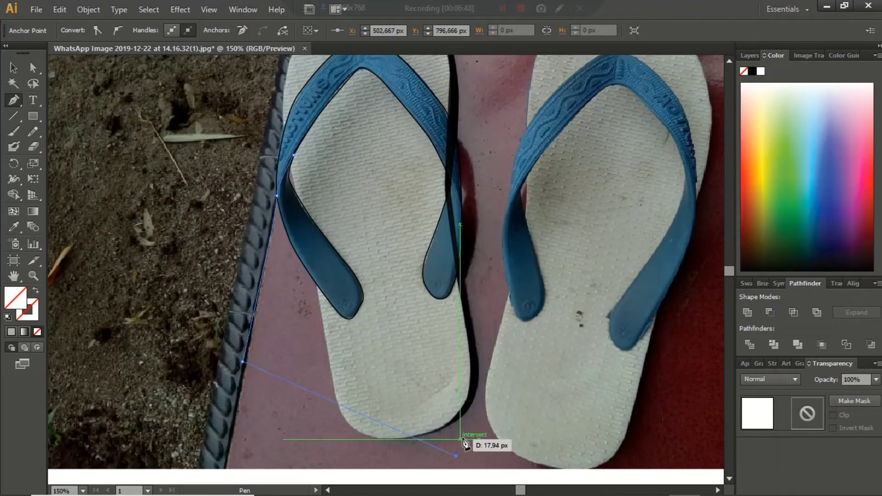
click(539, 189)
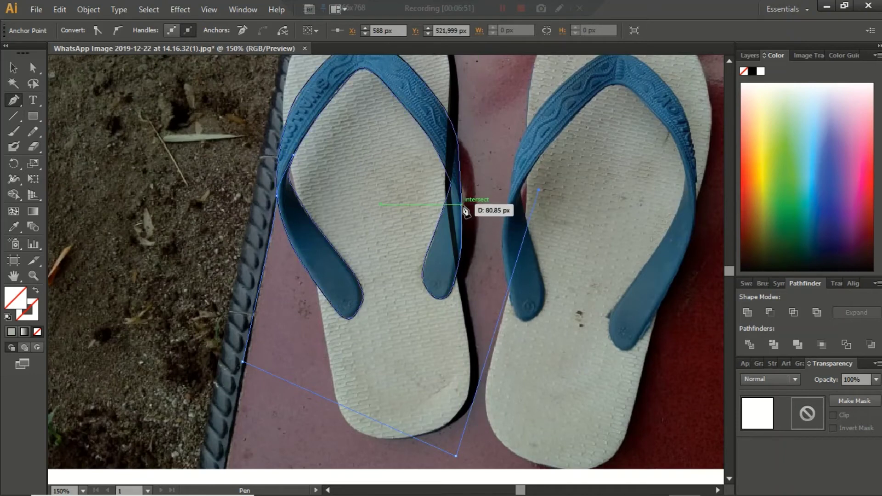
click(462, 204)
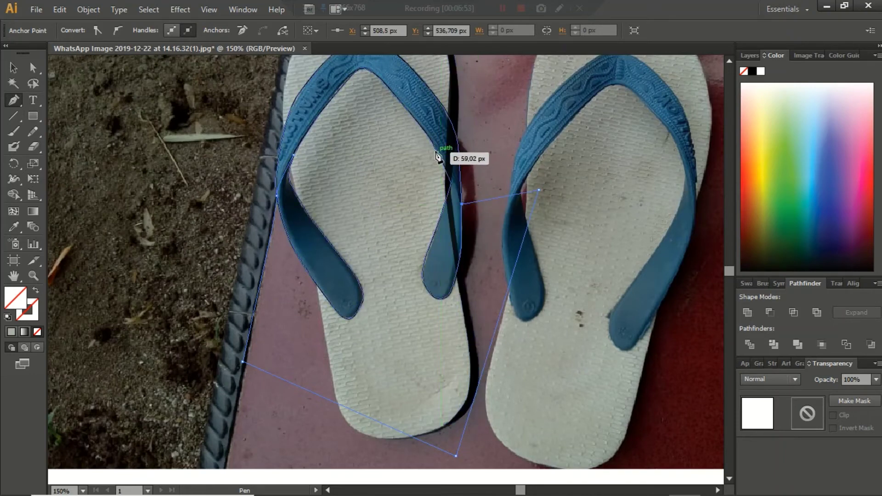
drag(435, 147, 420, 136)
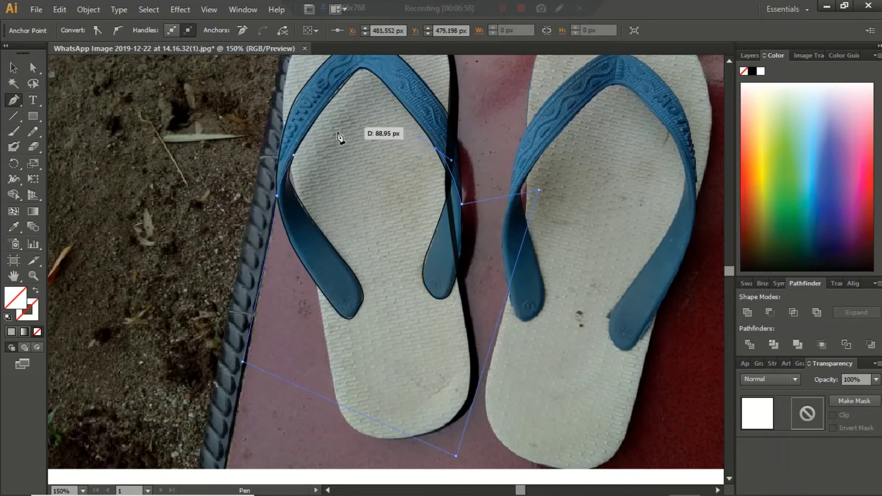
drag(337, 133, 295, 155)
click(294, 155)
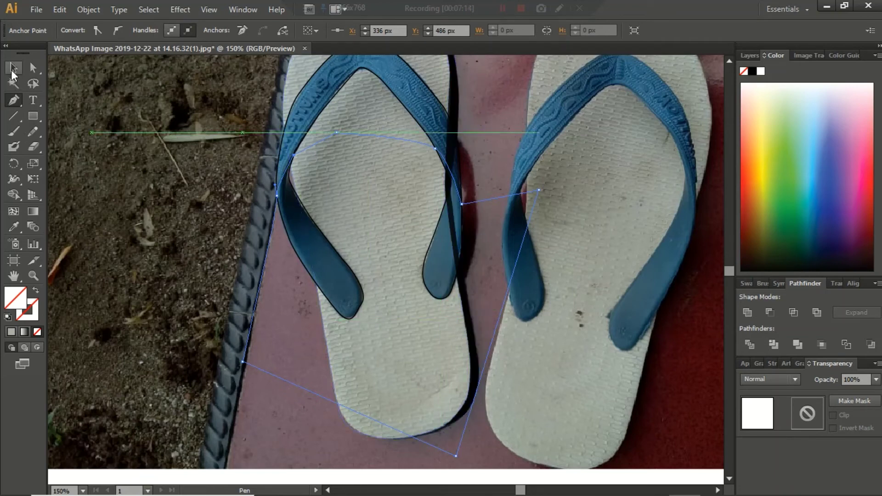
Step: Fill the left strap outline with the photo's blue
click(13, 69)
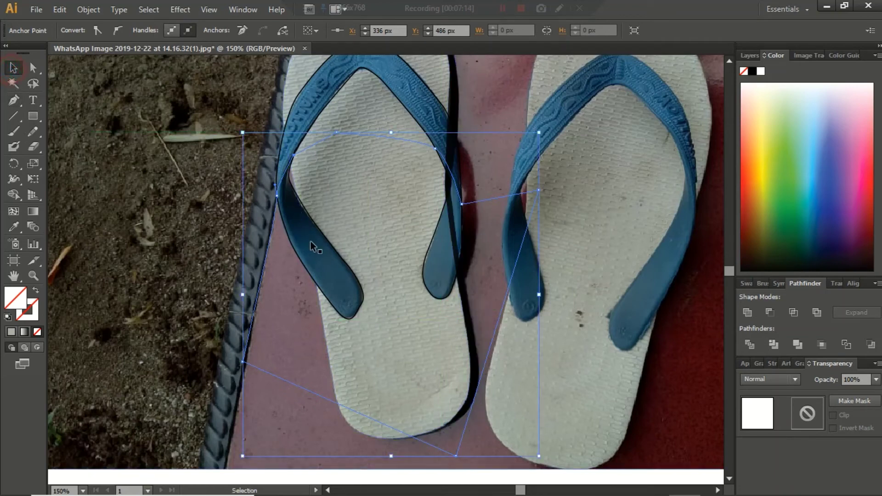
click(34, 66)
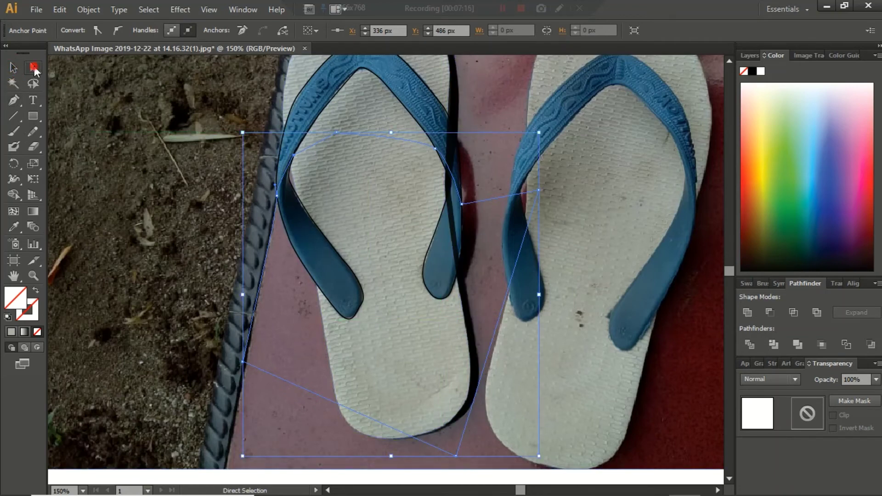
click(297, 102)
key(i)
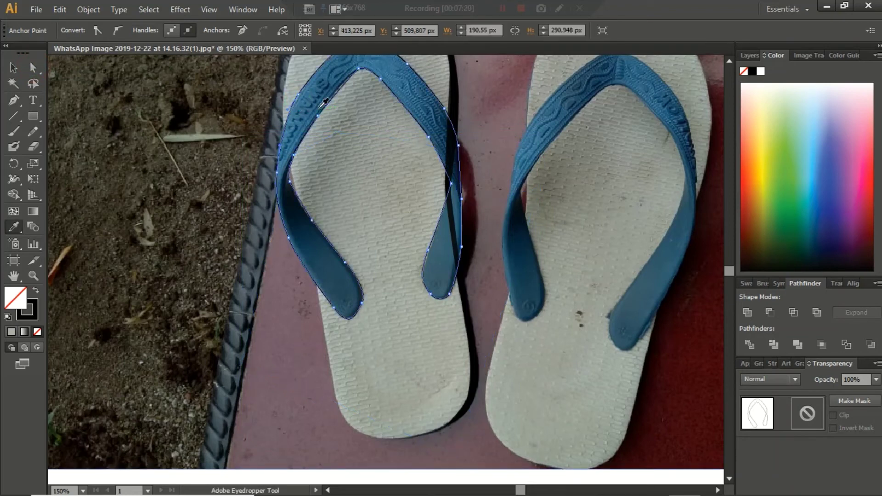
click(320, 108)
key(v)
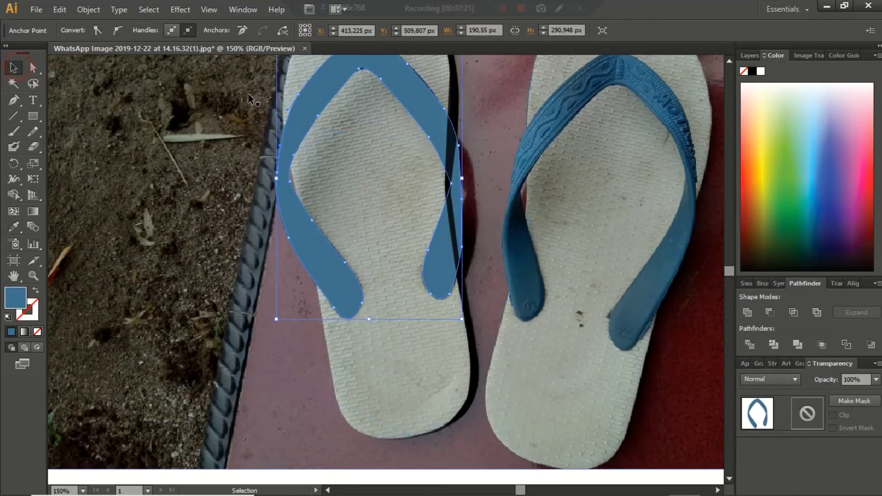
click(296, 104)
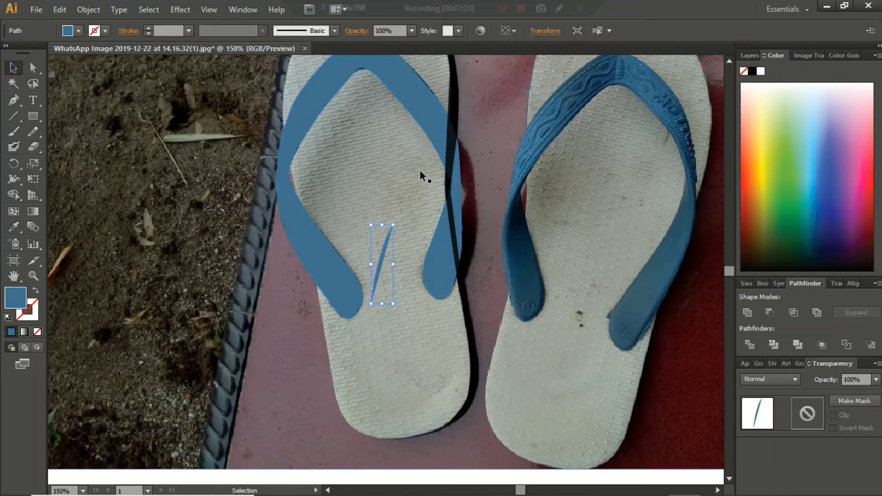
Step: Paste a copy of the blue strap and align it exactly over the original
key(v)
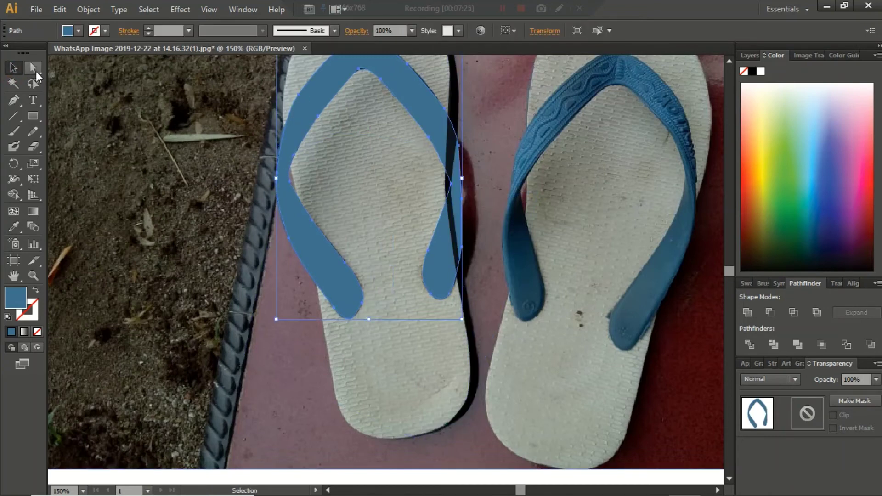
click(36, 72)
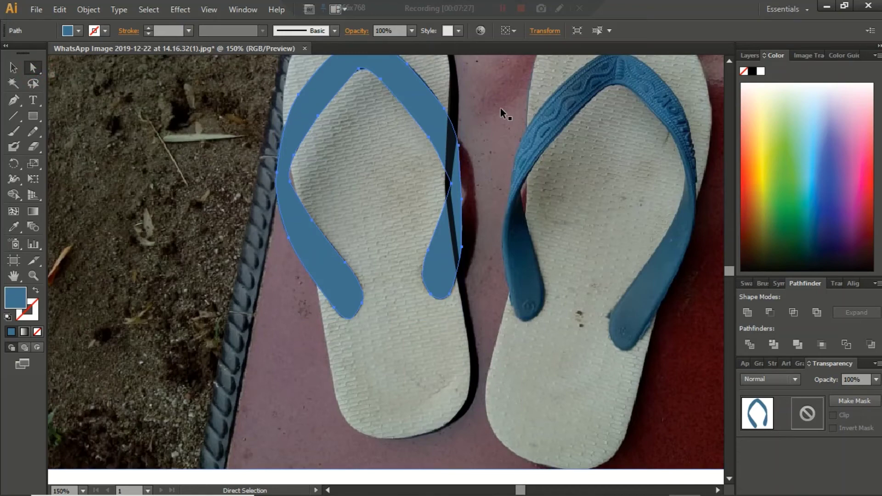
key(ctrl+v)
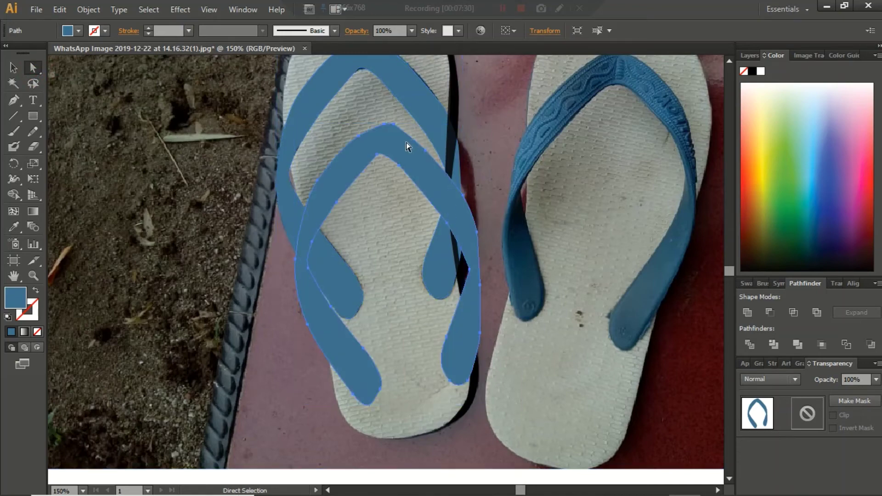
scroll(438, 125, up, 3)
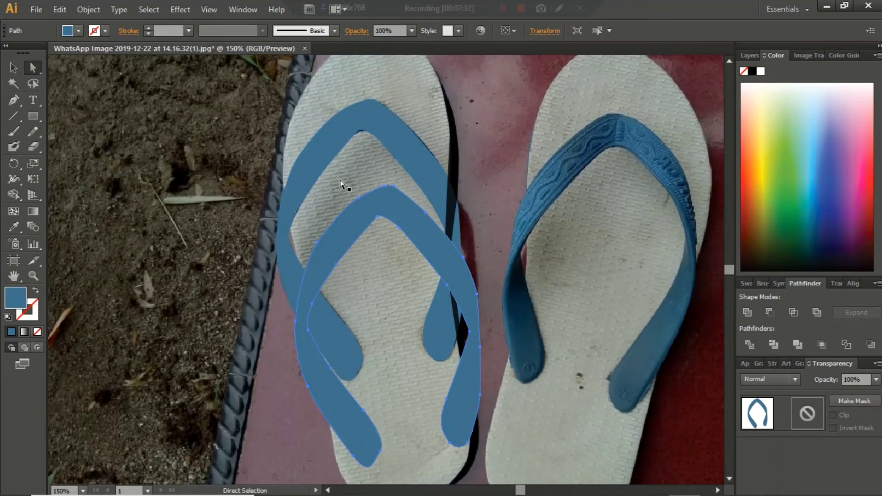
click(15, 67)
drag(375, 202, 357, 113)
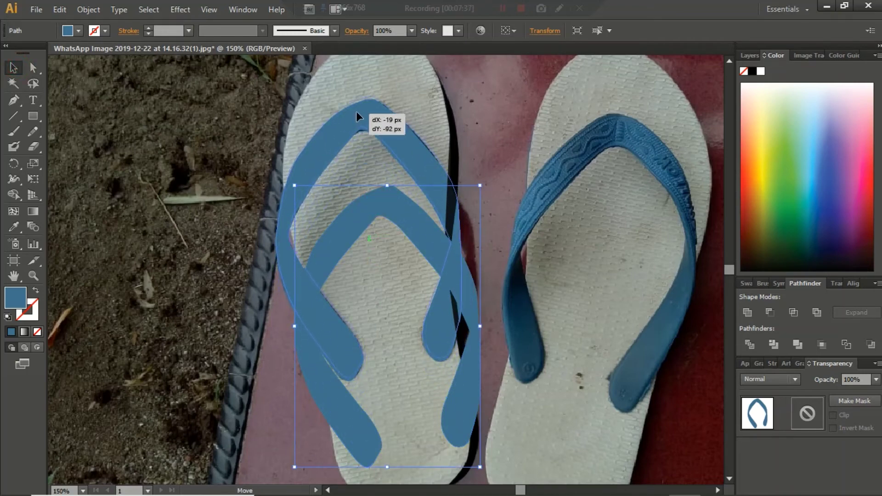
drag(357, 115, 357, 121)
click(192, 216)
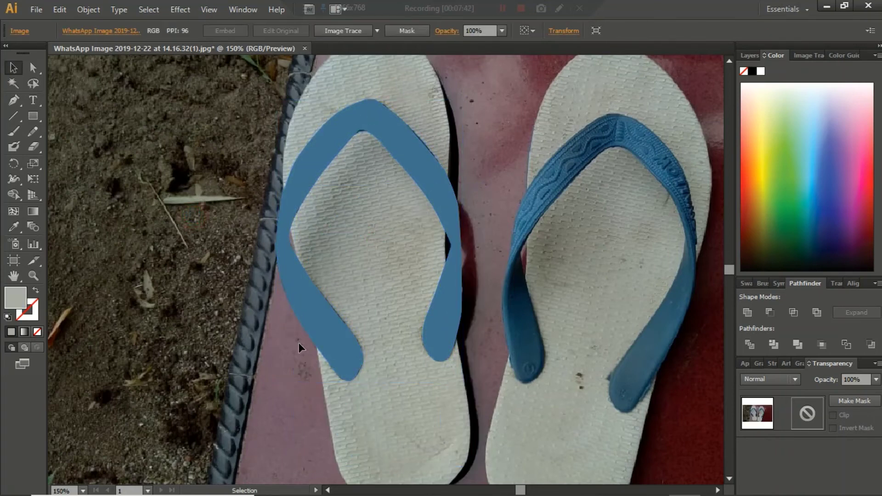
click(33, 68)
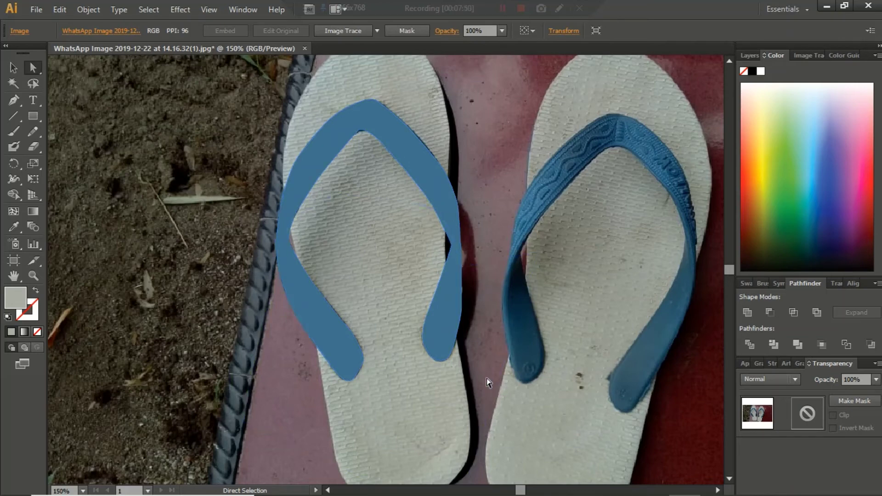
Step: Fill the traced lower shape with the dark shadow colour and bring it to the front
click(501, 378)
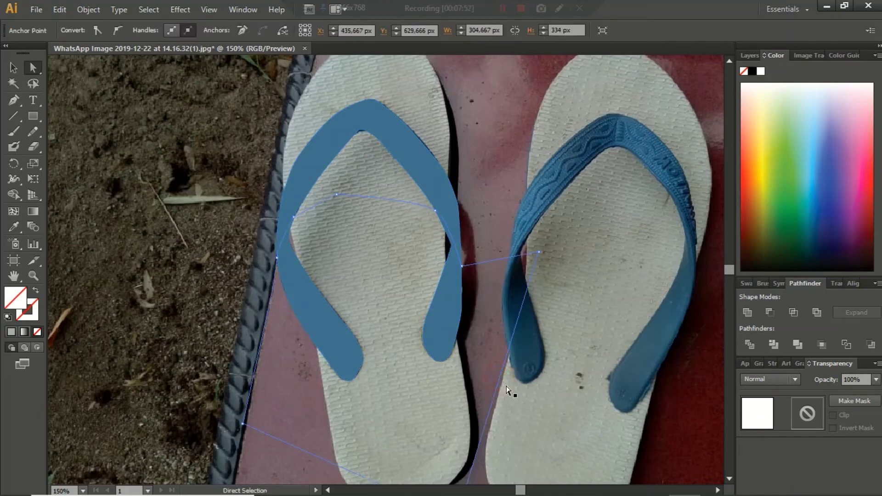
key(i)
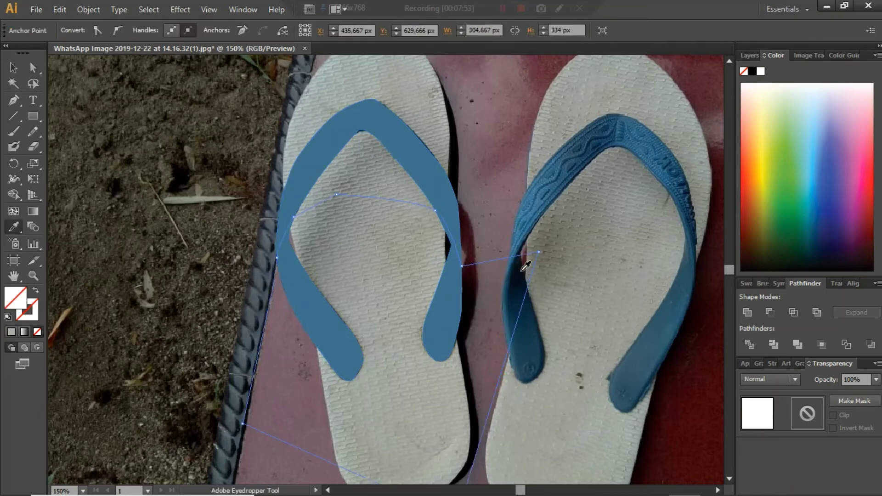
click(525, 266)
click(16, 67)
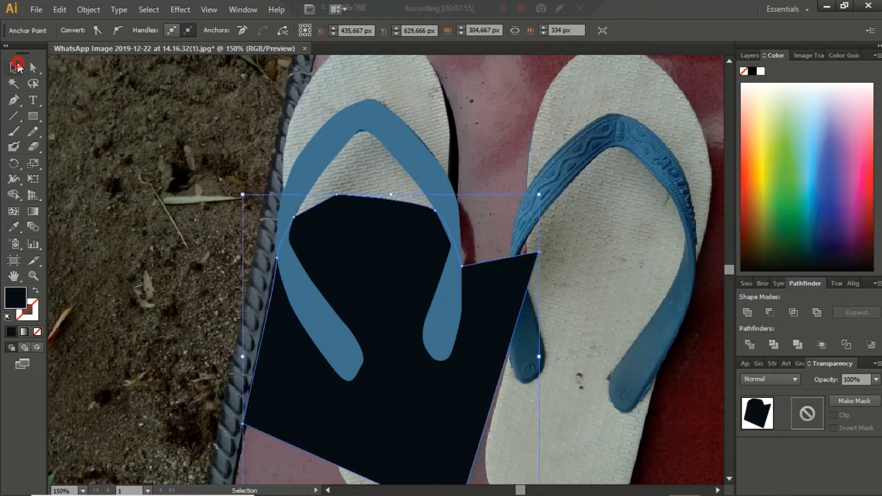
click(118, 201)
right_click(422, 393)
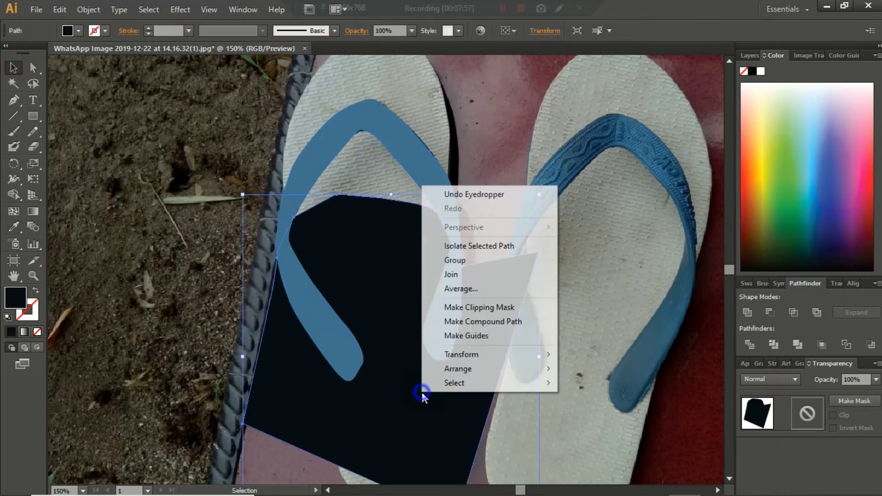
mouse_move(458, 369)
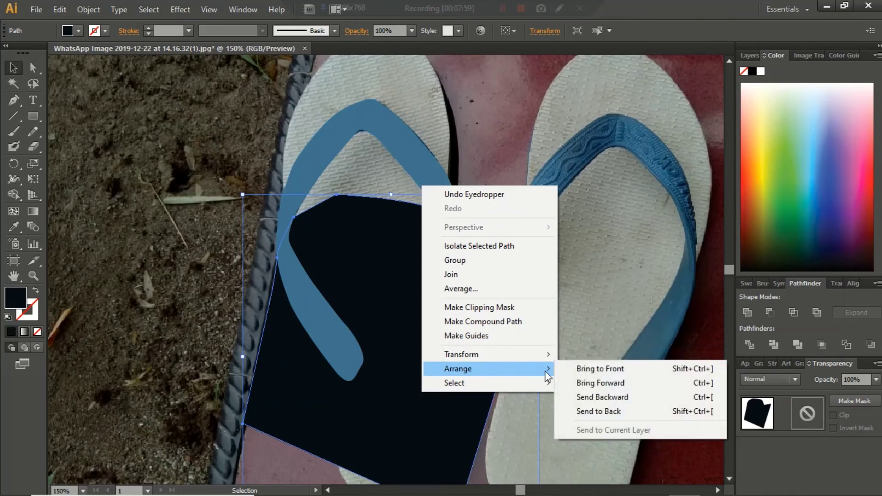
click(617, 367)
click(130, 142)
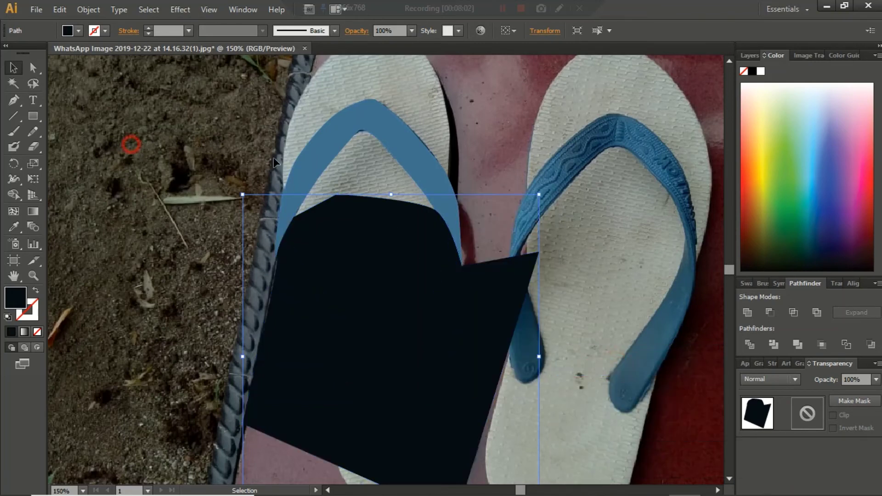
Step: Intersect the dark shape with the blue strap copy to darken the lower arms
click(309, 152)
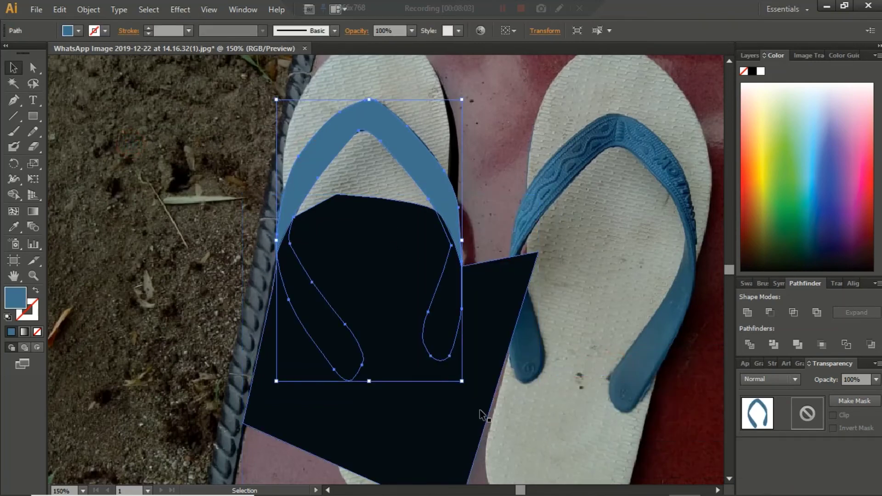
shift+click(455, 439)
click(794, 313)
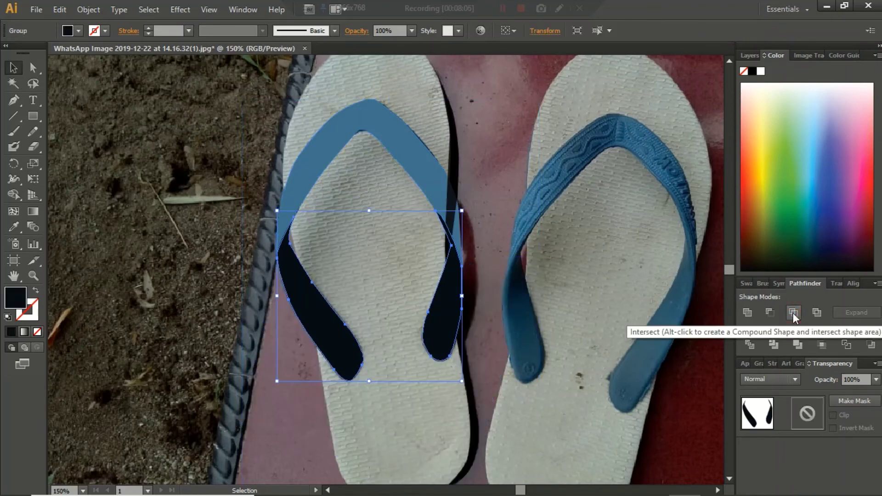
click(373, 261)
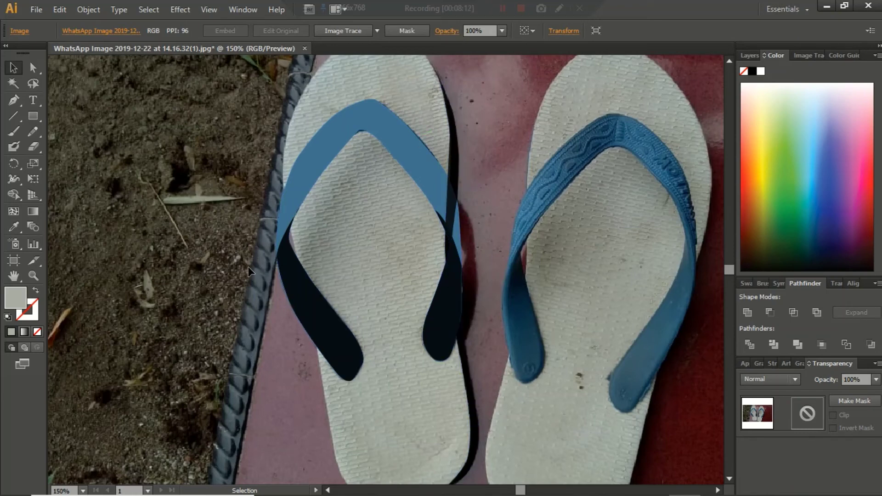
Step: Move the reference photo off the artboard and set the edge shadow to 100% opacity
key(ctrl+minus)
key(ctrl+minus)
key(ctrl+minus)
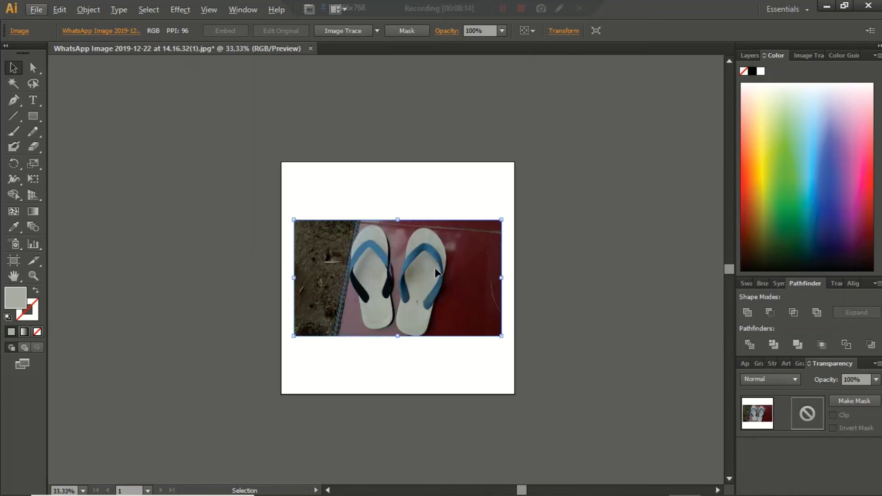
drag(455, 259, 591, 183)
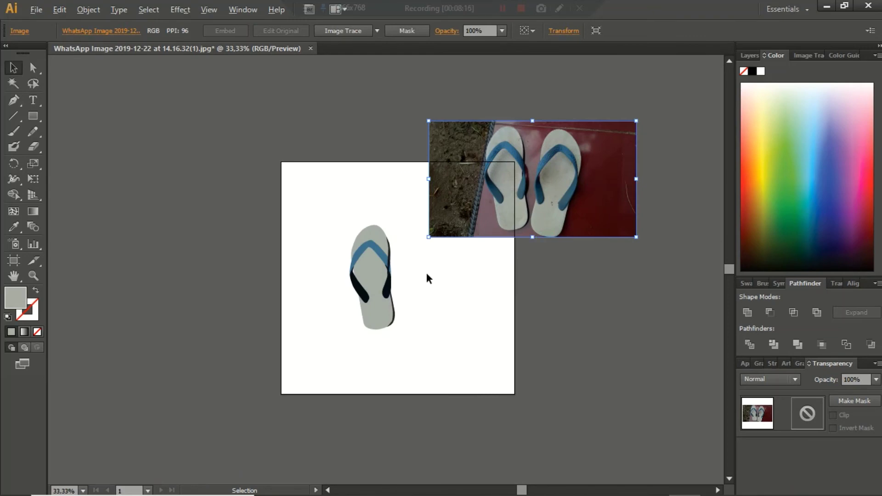
scroll(426, 276, up, 4)
scroll(368, 285, down, 1)
scroll(317, 289, up, 2)
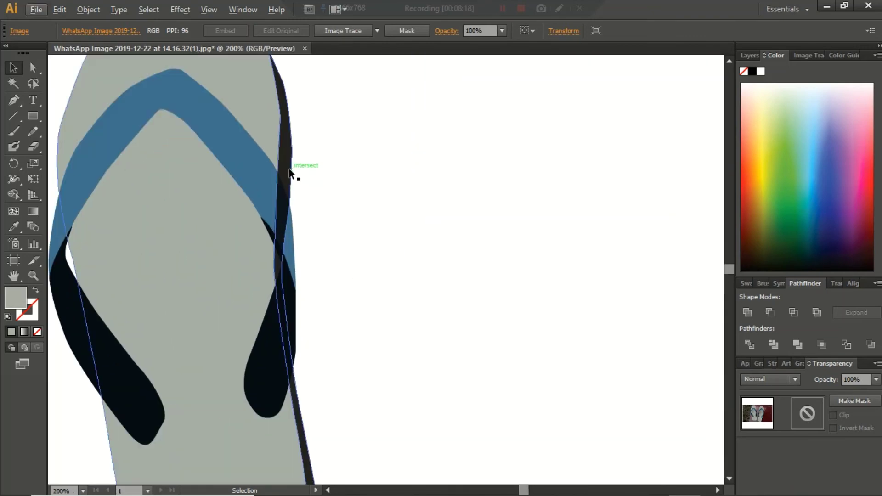
click(291, 170)
click(877, 380)
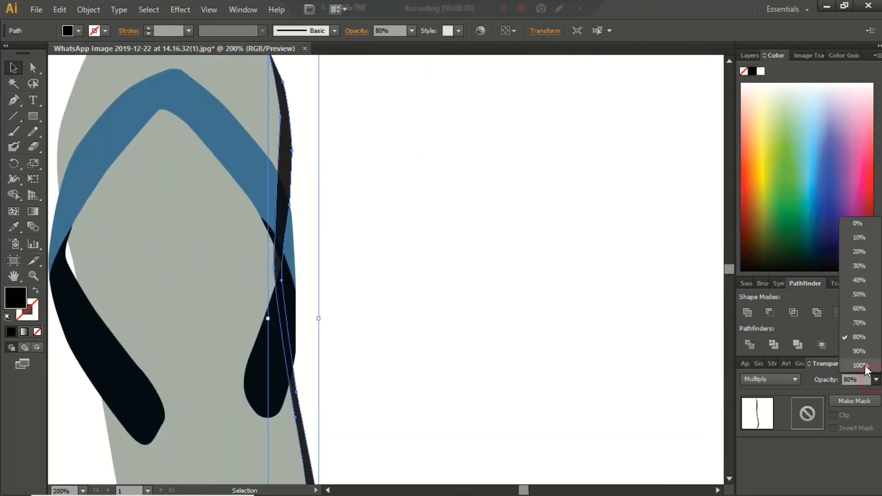
click(864, 366)
Step: Send the shadow path and then the grey sole to the back
click(450, 306)
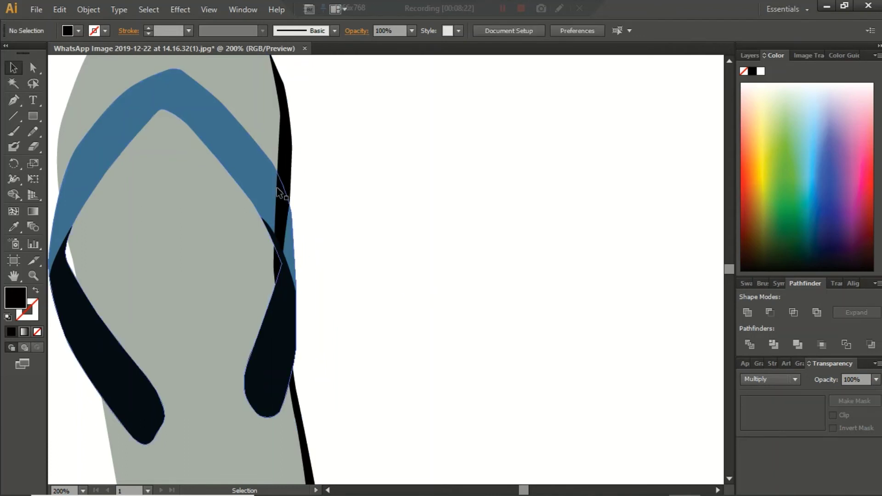
right_click(285, 175)
mouse_move(321, 357)
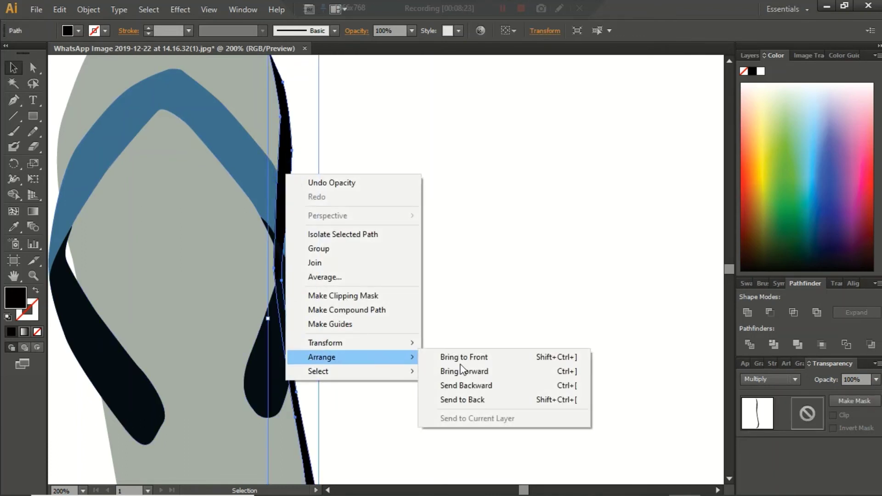
click(464, 400)
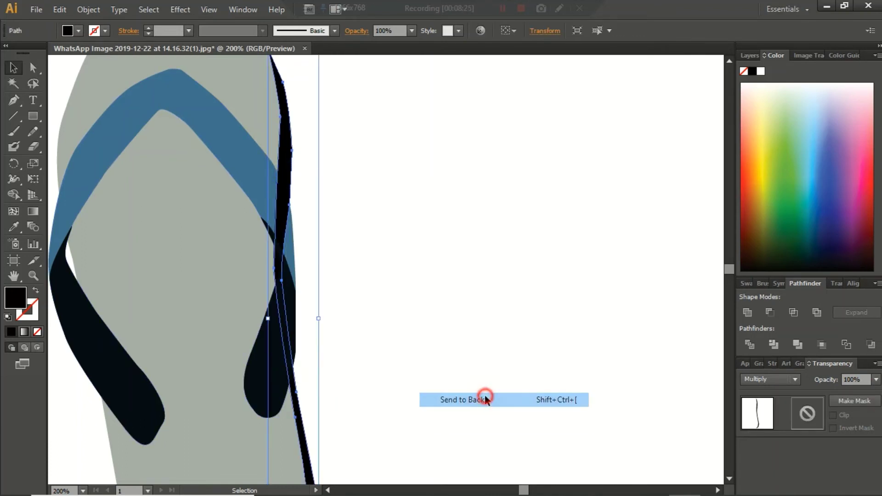
click(214, 380)
right_click(215, 379)
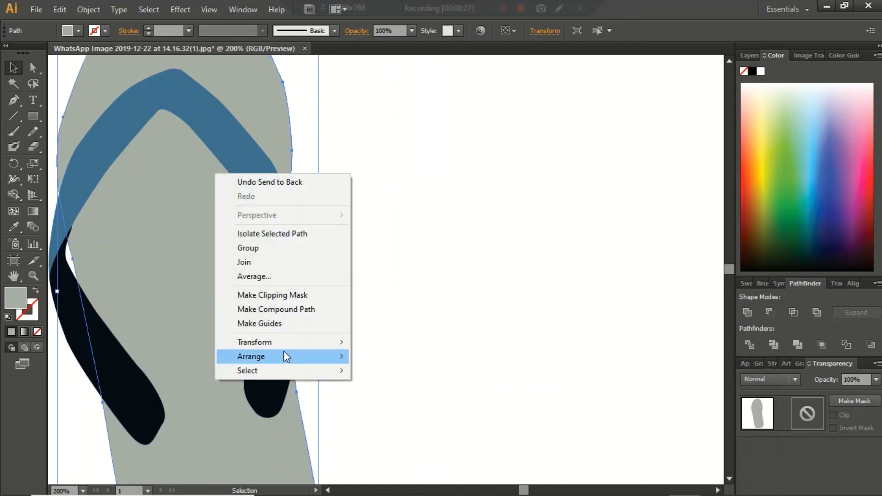
mouse_move(251, 357)
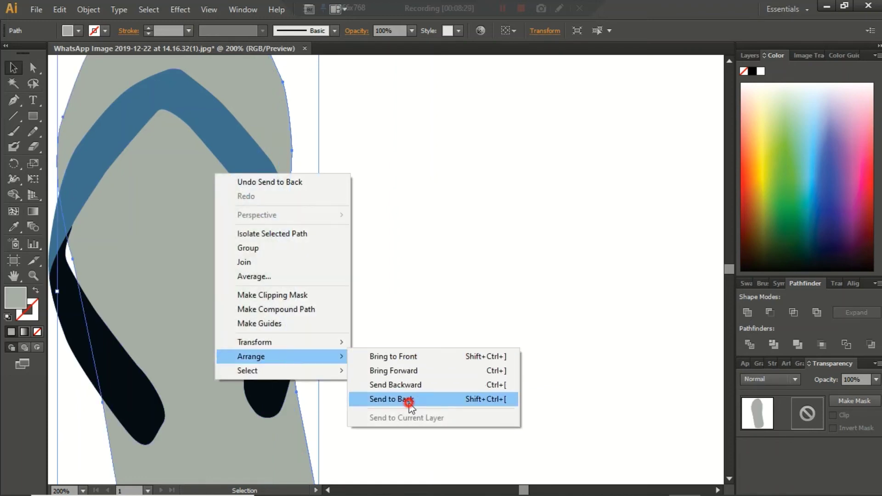
click(405, 399)
click(370, 342)
Step: Set both the dark lower strap and the sole's right-edge shadow to 50% opacity
key(ctrl+minus)
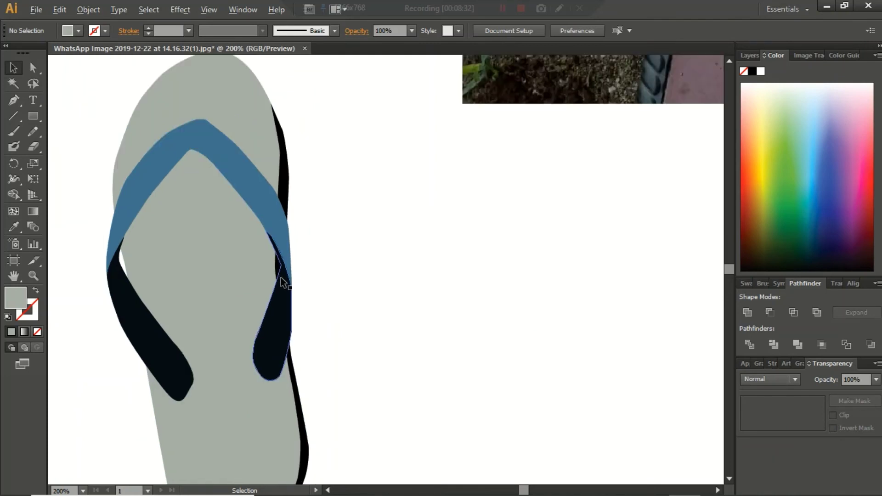
key(ctrl+plus)
key(ctrl+plus)
key(ctrl+minus)
key(ctrl+plus)
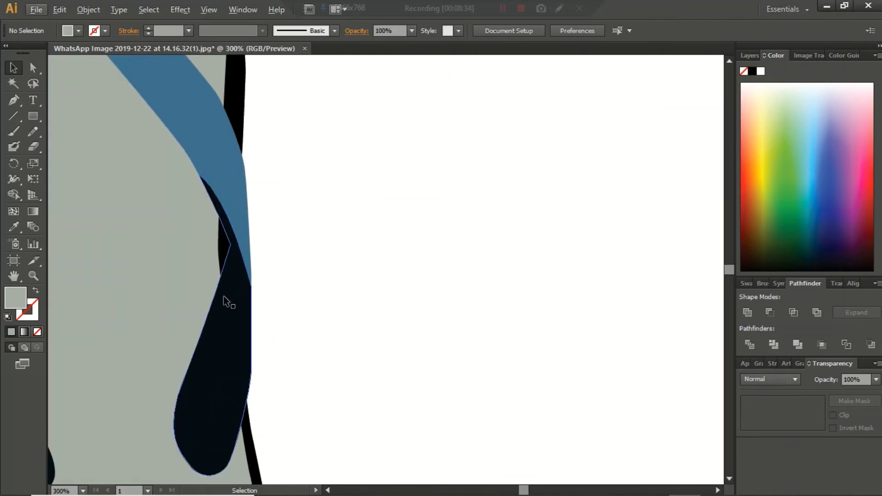
click(222, 296)
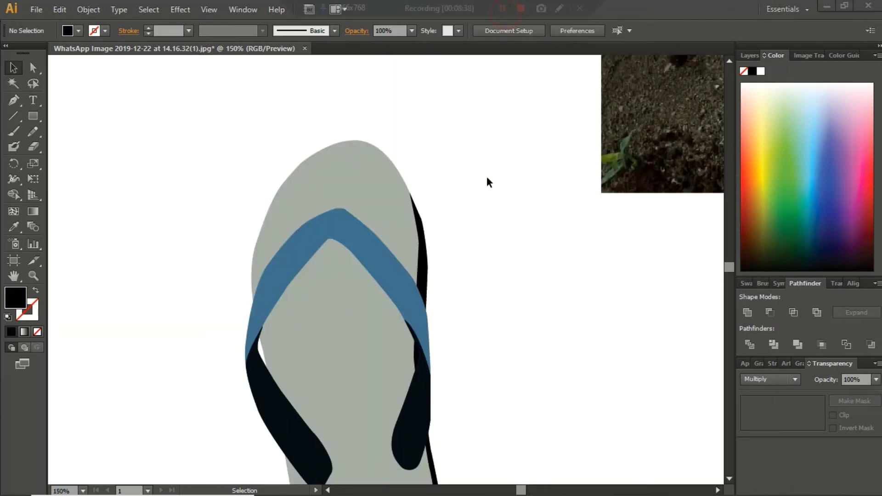
click(876, 380)
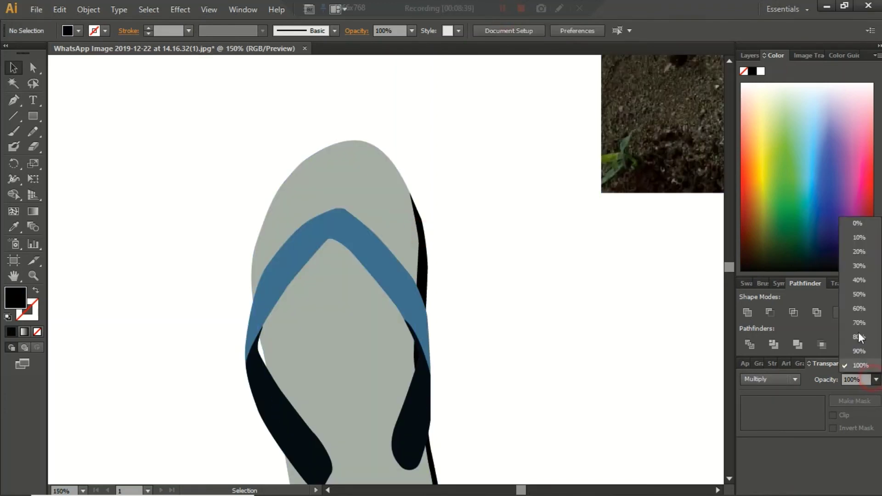
click(858, 294)
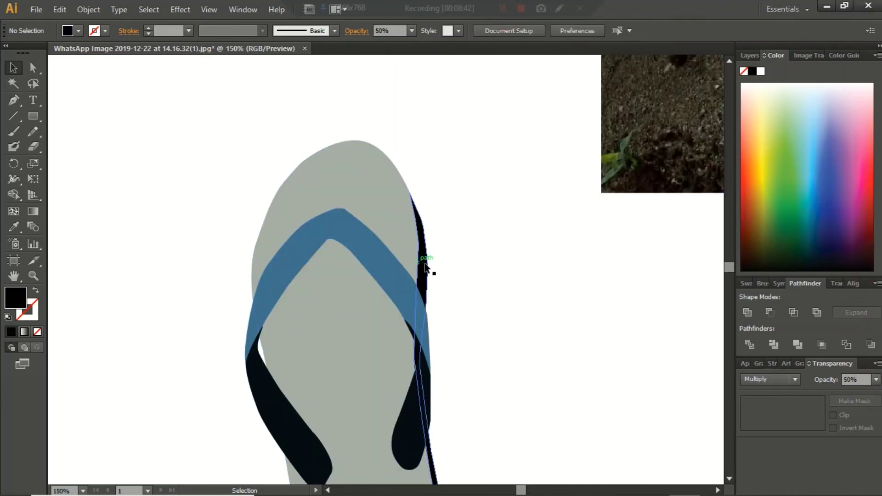
click(423, 261)
click(876, 379)
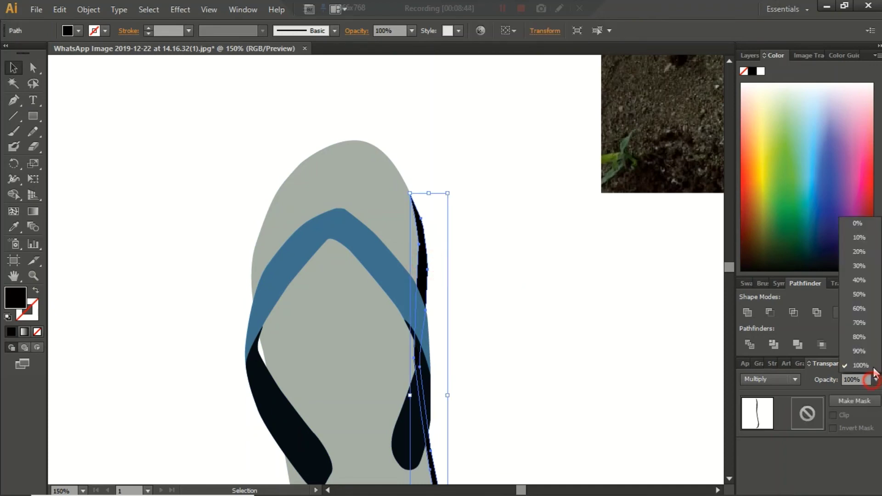
click(858, 295)
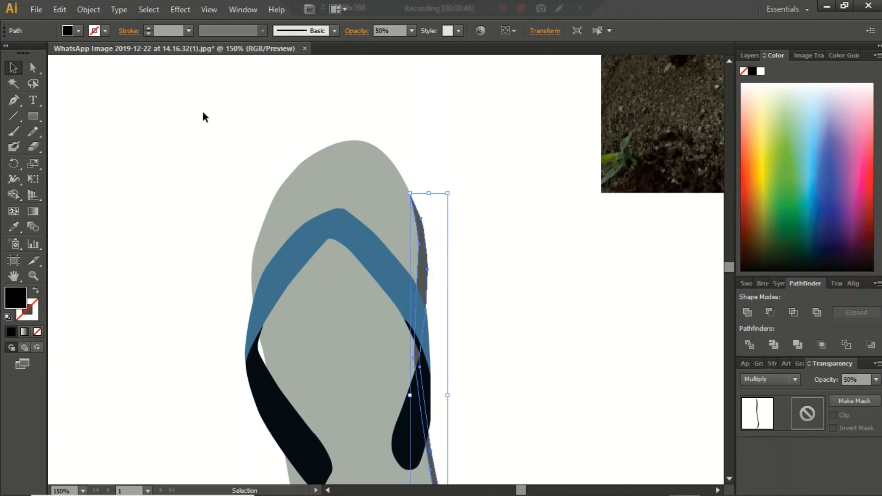
Step: Draw a small narrow Pen shape at the strap apex and reshape its anchors
click(14, 100)
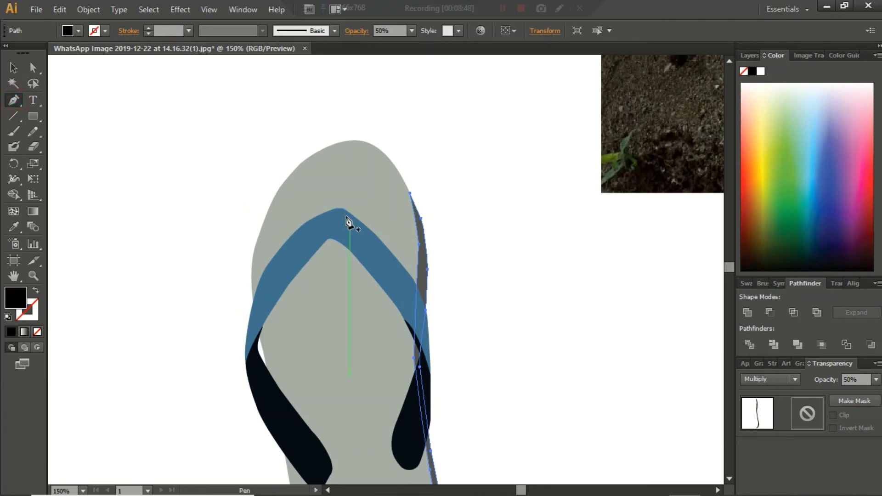
mouse_move(333, 211)
mouse_down()
mouse_move(331, 239)
mouse_move(344, 222)
mouse_move(334, 210)
mouse_up()
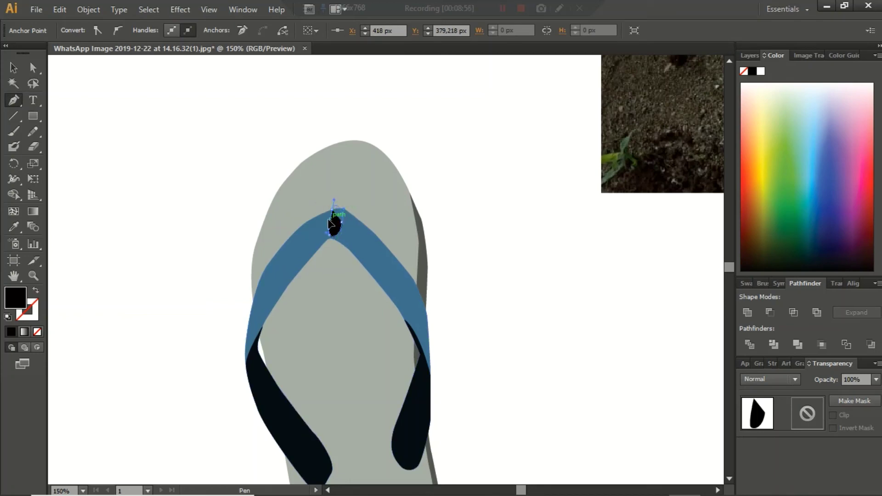
key(ctrl+z)
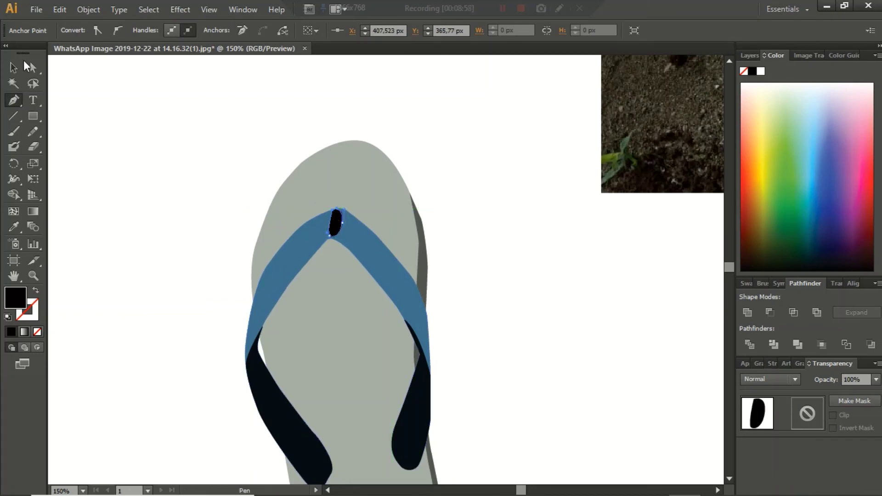
click(35, 71)
scroll(373, 225, up, 3)
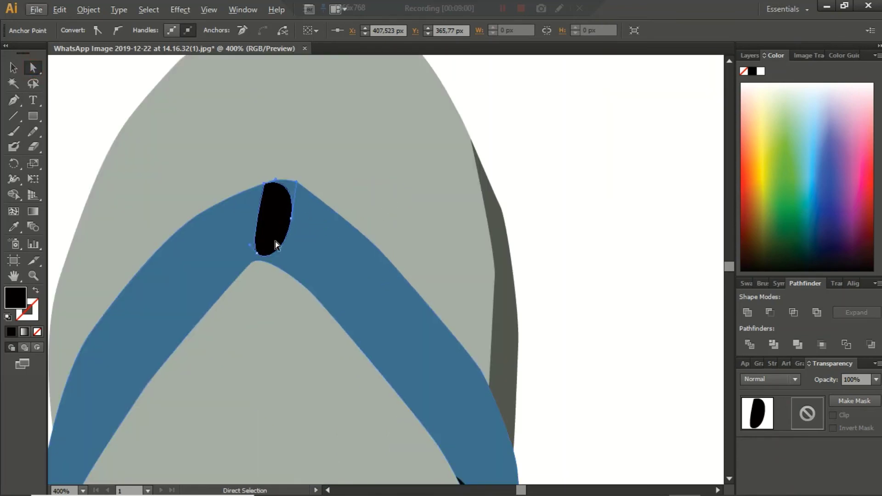
drag(296, 221, 281, 220)
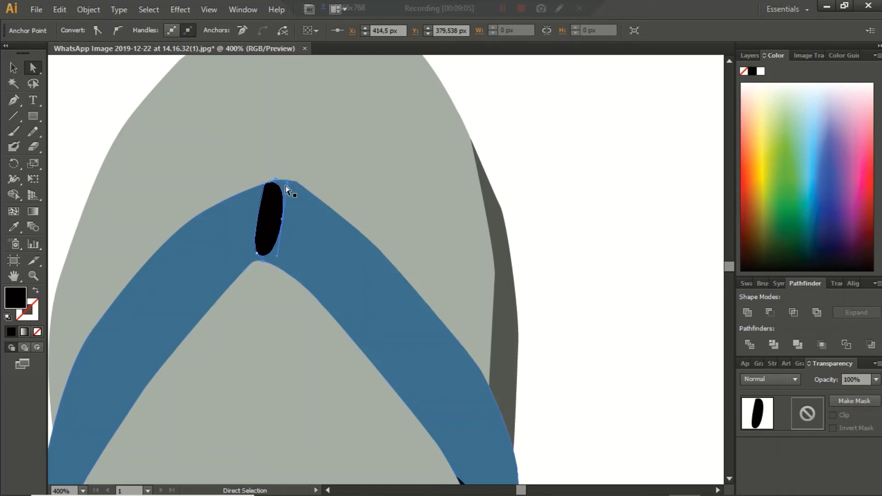
drag(290, 183, 291, 174)
drag(259, 256, 264, 260)
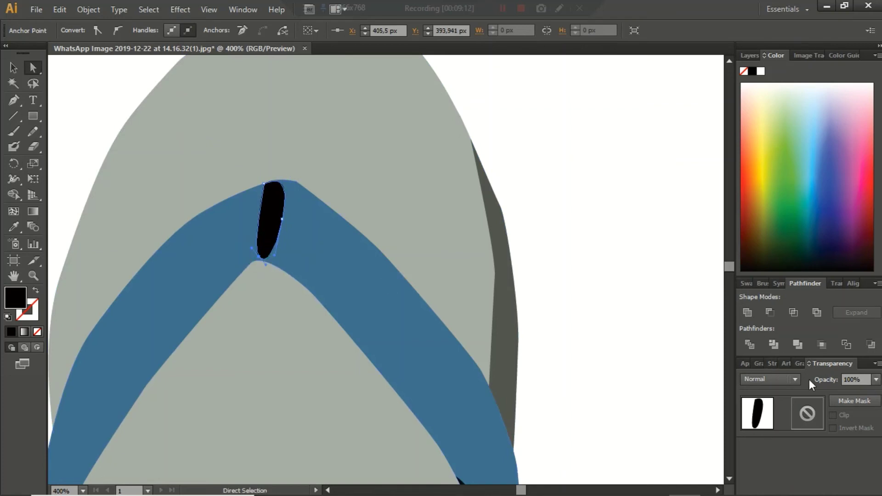
Step: Fade the toe-post oval to 30% opacity and adjust its top point
click(876, 379)
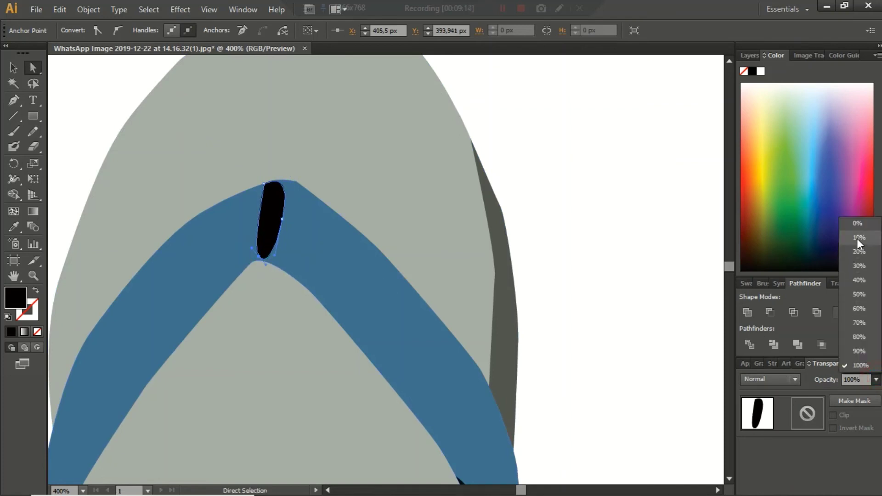
click(857, 252)
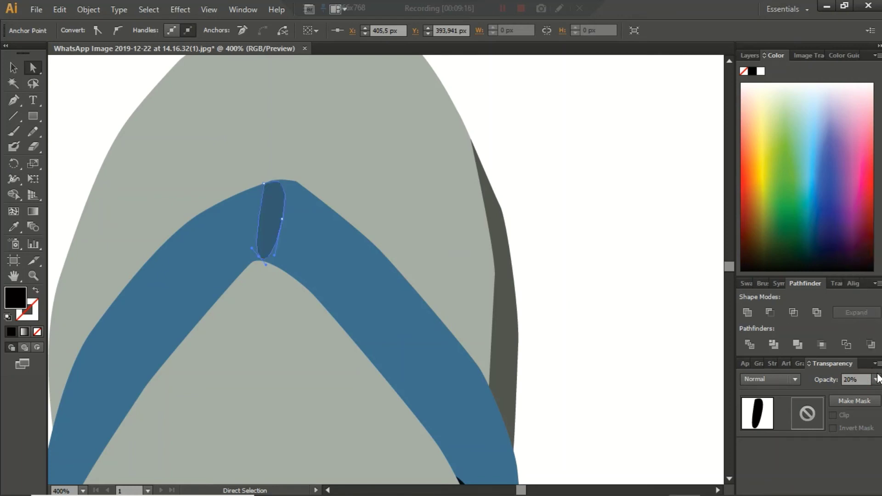
click(875, 379)
click(859, 266)
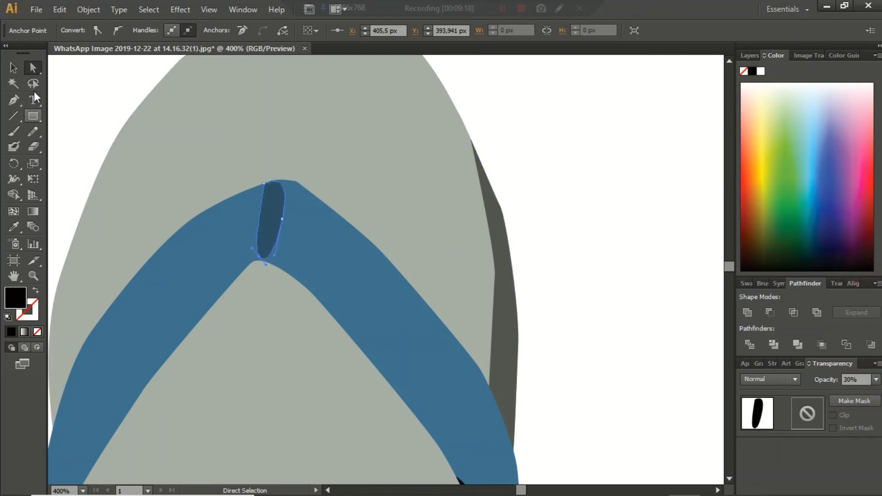
drag(268, 184, 270, 181)
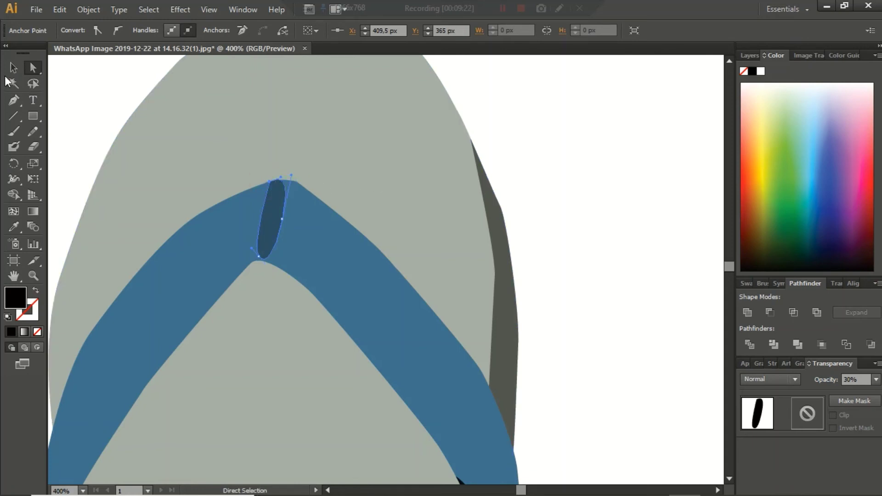
Step: Fit the artboard in view and delete the reference photo, leaving only the flip-flop
click(12, 67)
click(578, 217)
key(ctrl+0)
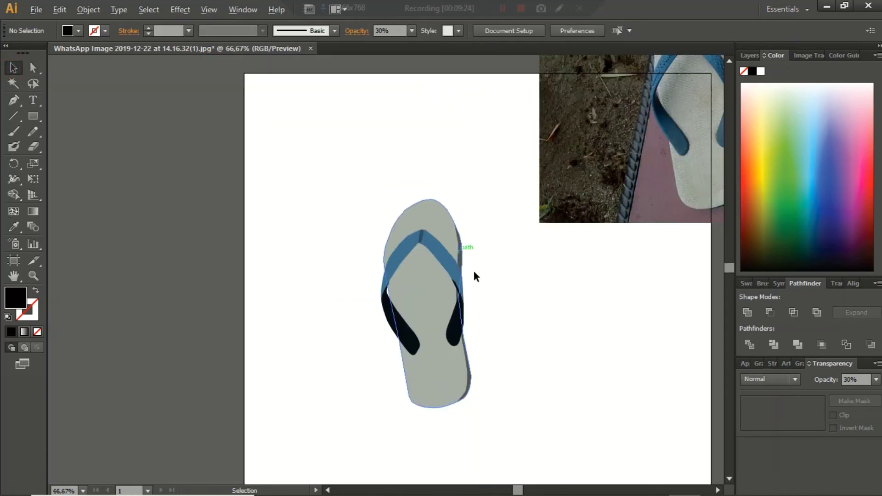
scroll(476, 267, up, 1)
scroll(536, 233, down, 1)
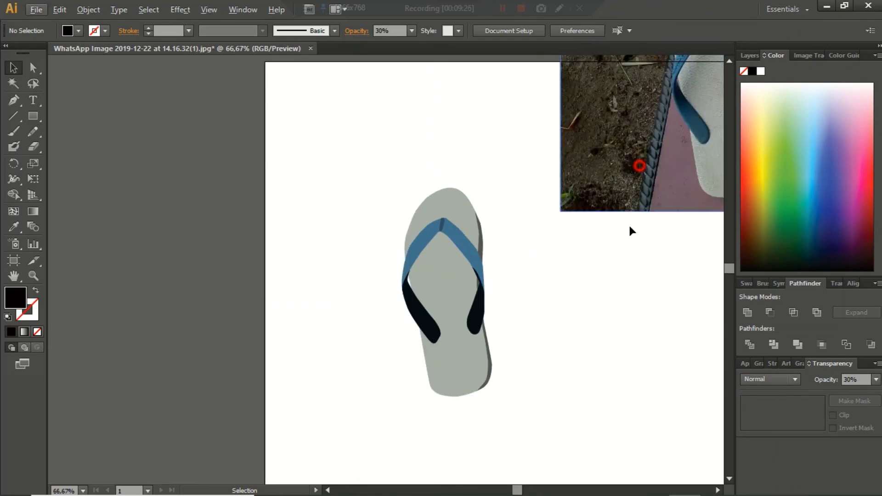
drag(640, 166, 630, 318)
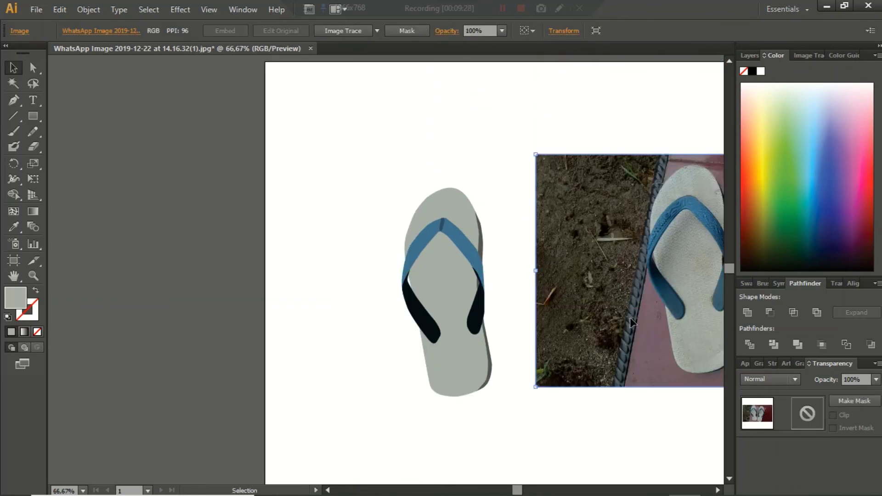
scroll(634, 313, up, 1)
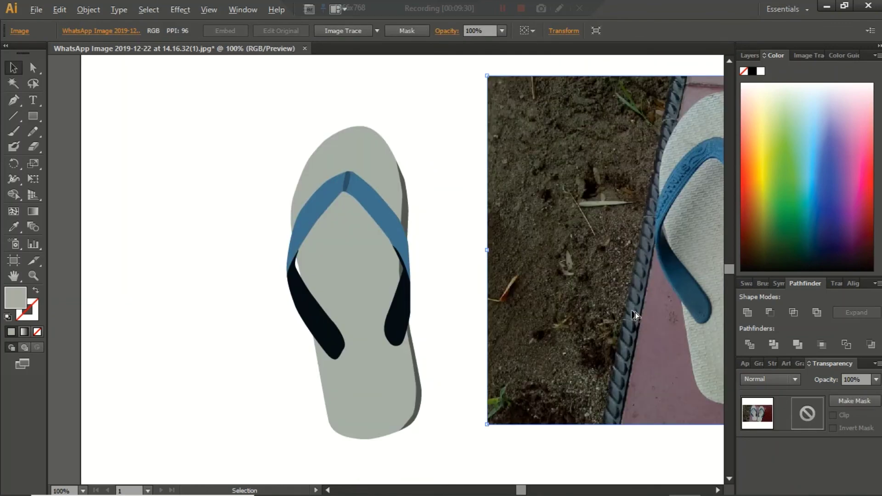
scroll(634, 315, down, 1)
right_click(631, 309)
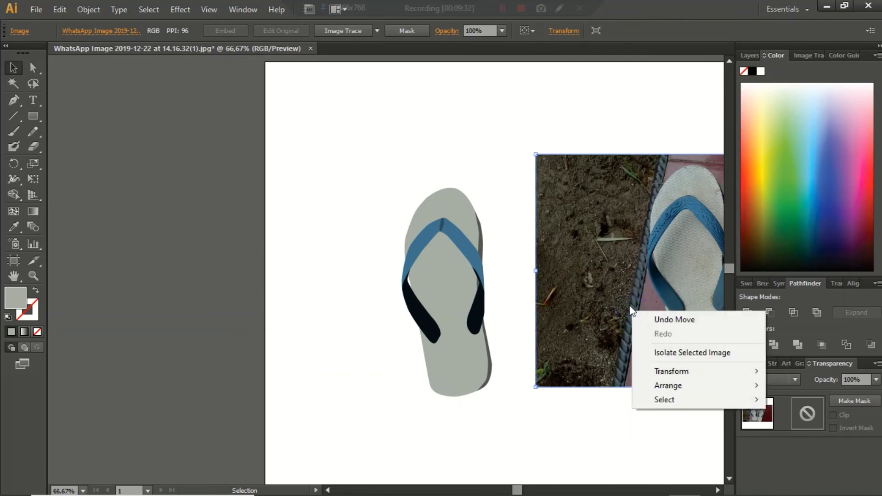
click(629, 304)
key(Delete)
Step: Enlarge the whole flip-flop and shift it up and to the left
scroll(593, 295, down, 1)
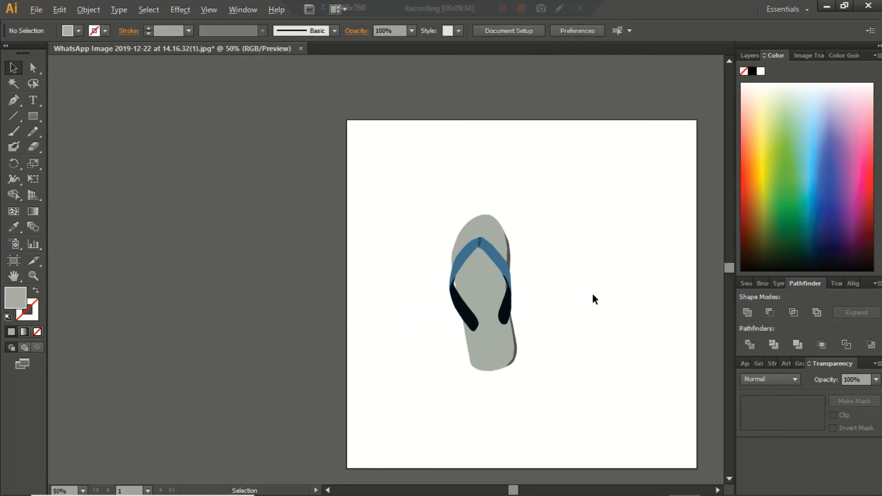
scroll(593, 295, down, 1)
drag(647, 396, 647, 395)
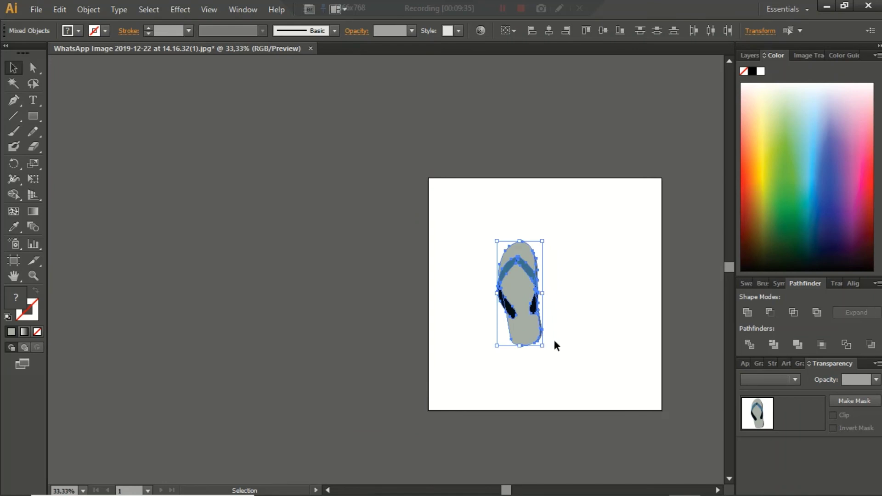
click(502, 9)
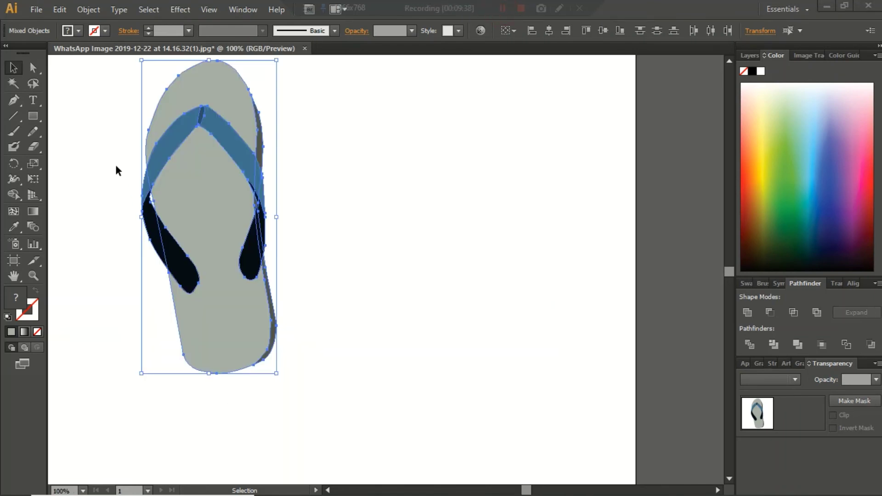
scroll(110, 156, up, 2)
scroll(120, 156, down, 3)
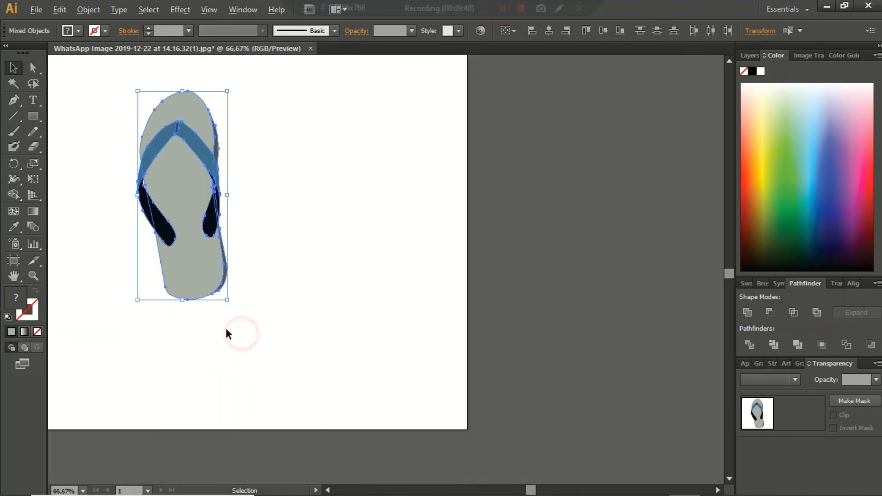
scroll(225, 327, down, 2)
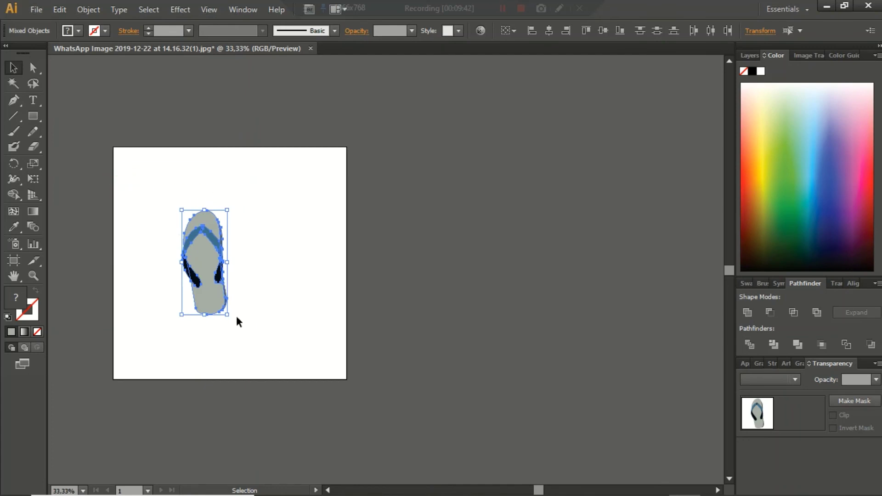
drag(226, 315, 261, 365)
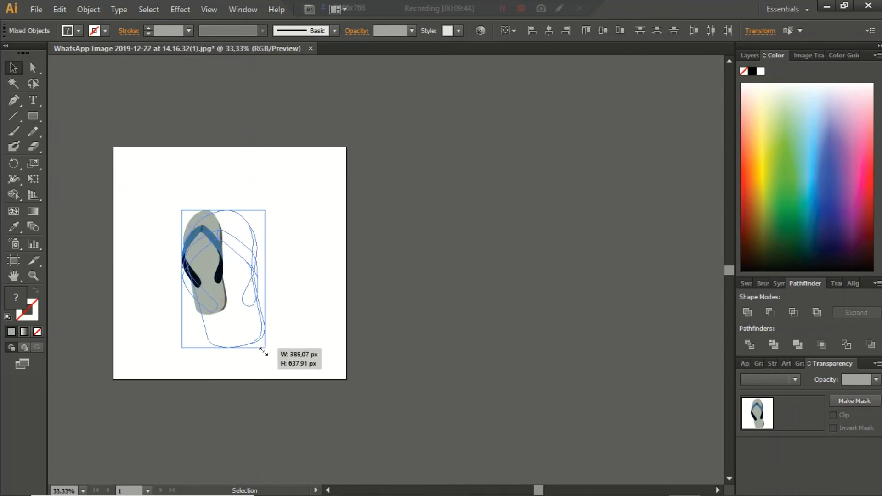
drag(236, 339, 228, 305)
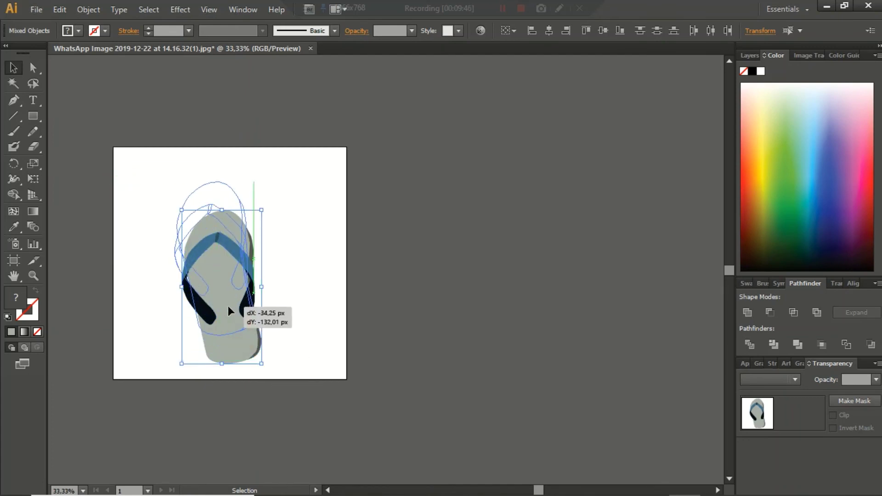
click(277, 316)
Step: Make the whole flip-flop slightly narrower
scroll(128, 204, up, 1)
scroll(133, 208, up, 1)
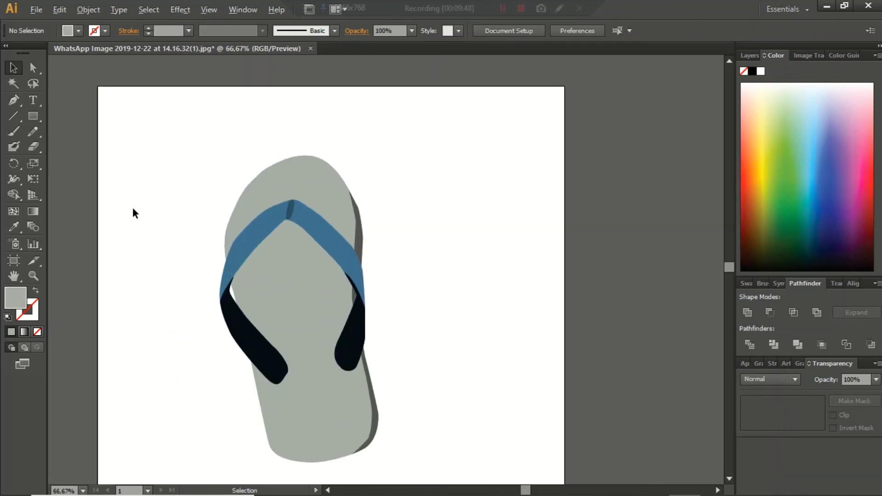
scroll(183, 137, down, 1)
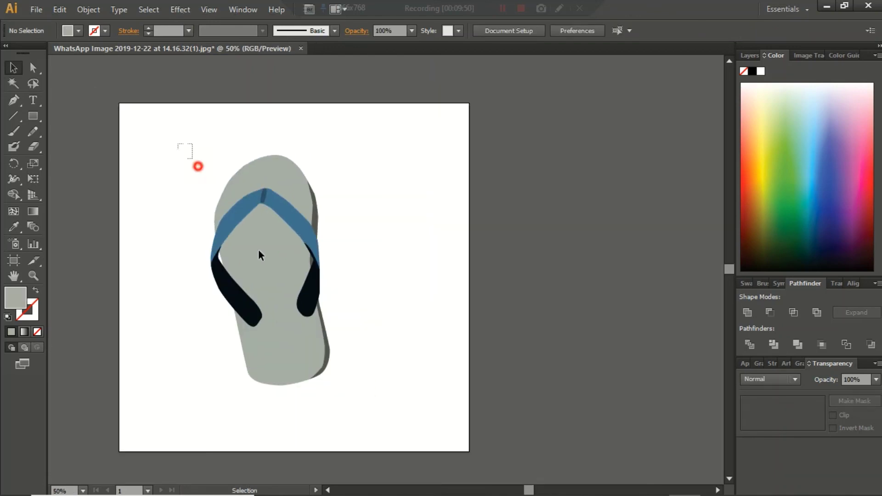
drag(180, 144, 353, 421)
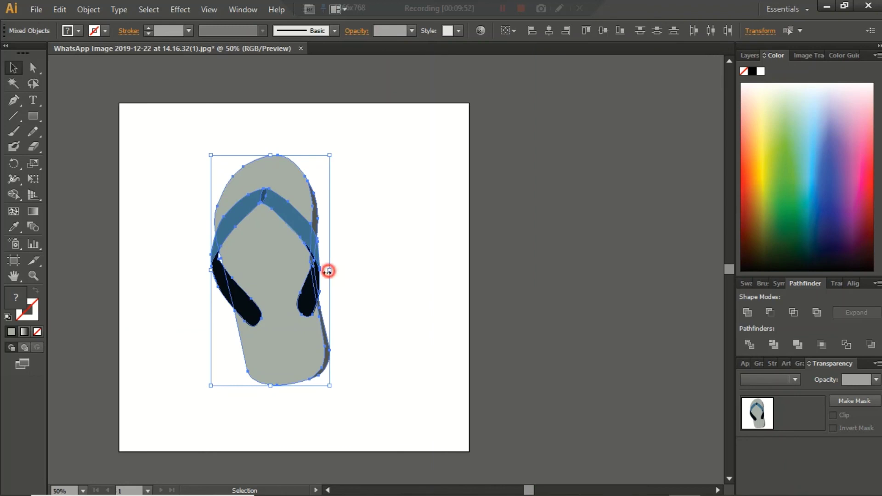
drag(329, 271, 317, 271)
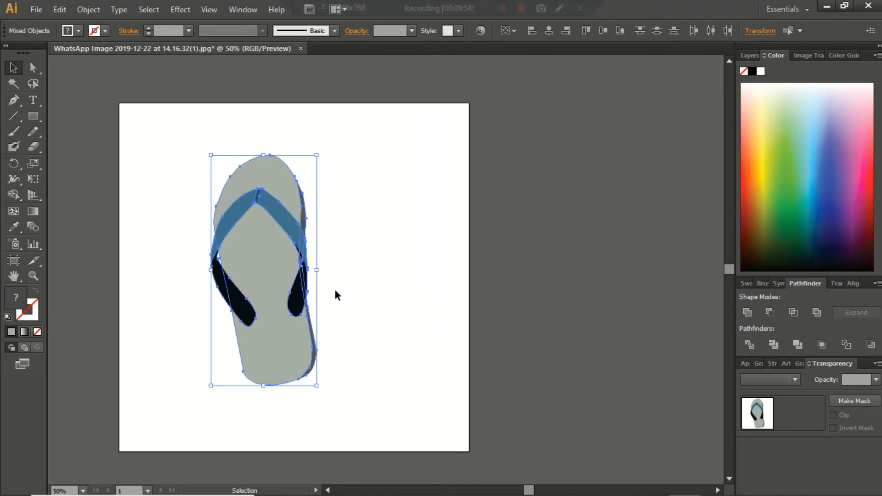
click(336, 291)
Step: Move the flip-flop right and down toward the middle of the artboard
drag(174, 137, 350, 419)
drag(268, 342, 292, 356)
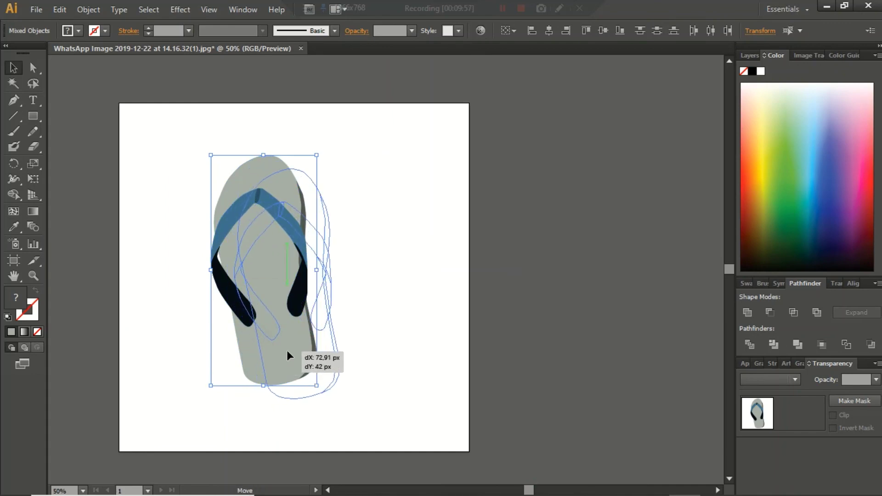
click(358, 353)
Step: Save the drawing as flipt.ai in the flipt folder, accepting the Illustrator CS6 options
click(35, 15)
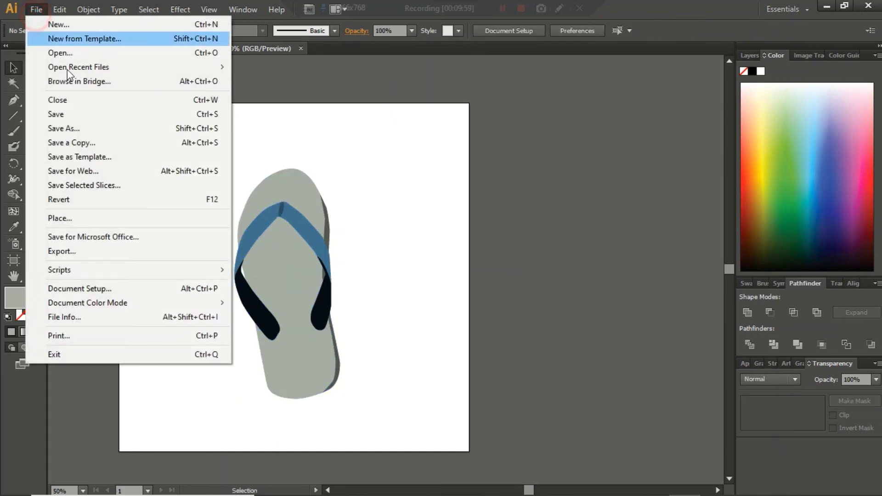
click(78, 129)
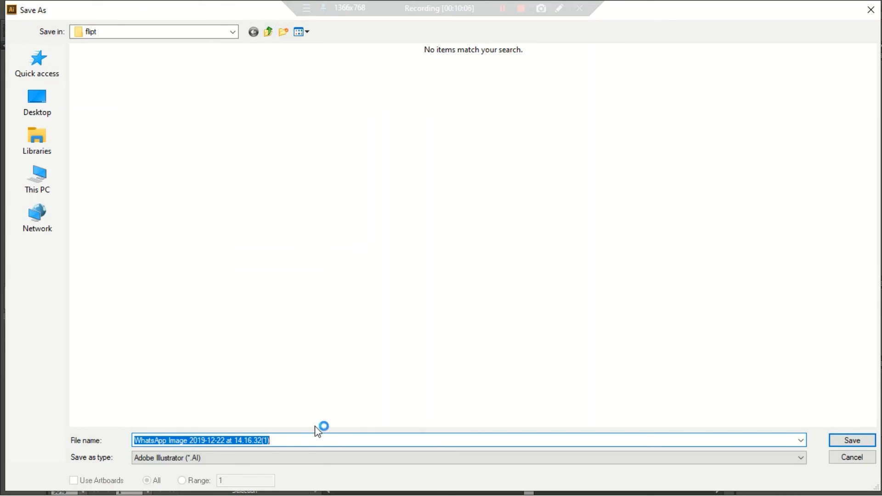
text(flipt)
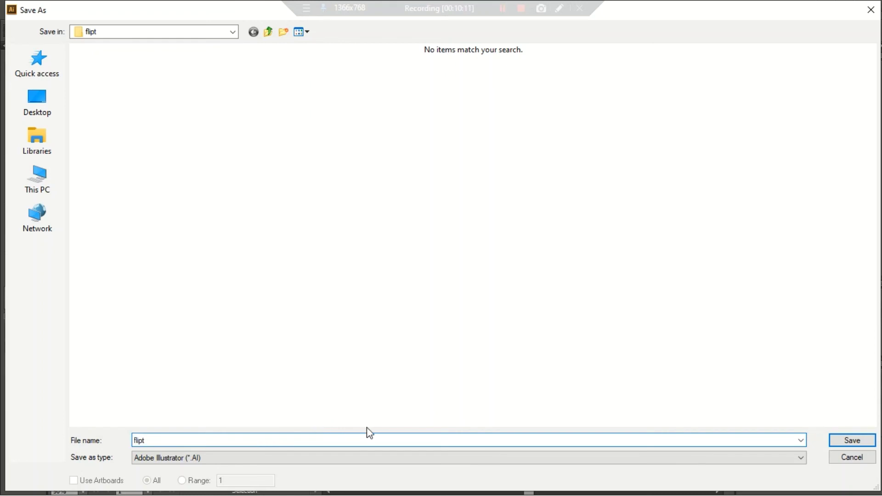
click(848, 439)
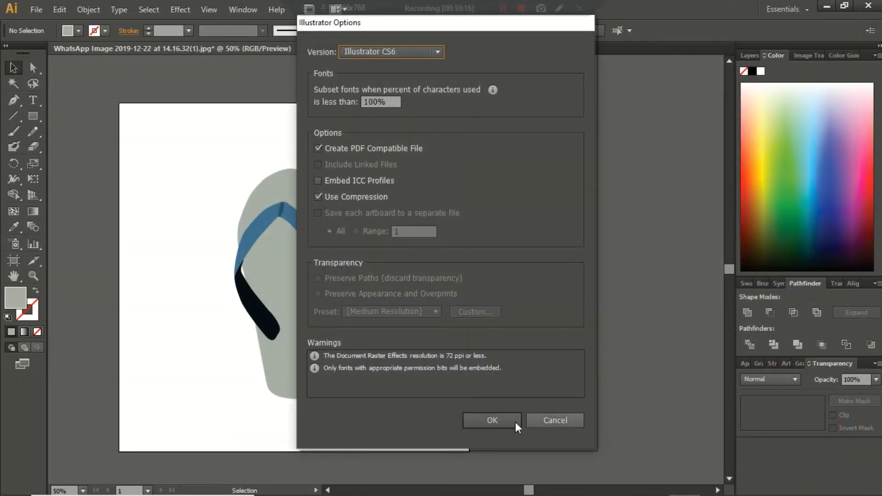
click(516, 422)
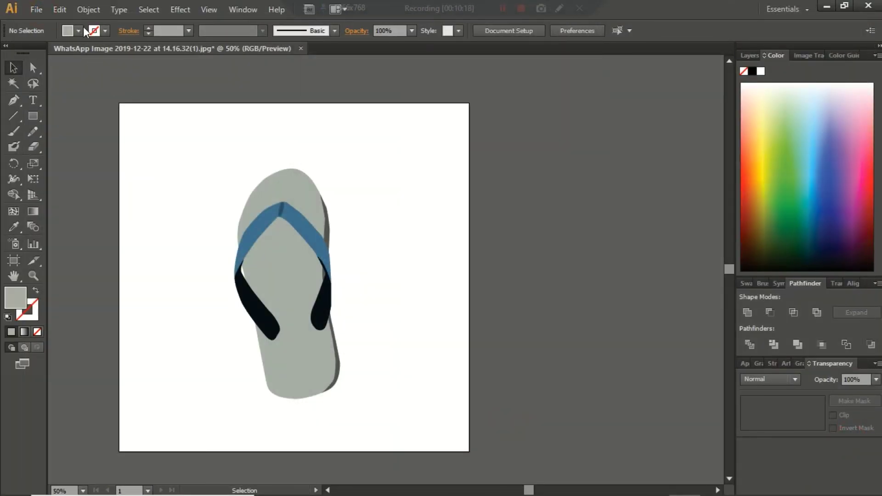
Step: Export the drawing as flipt.png with default PNG options
click(39, 16)
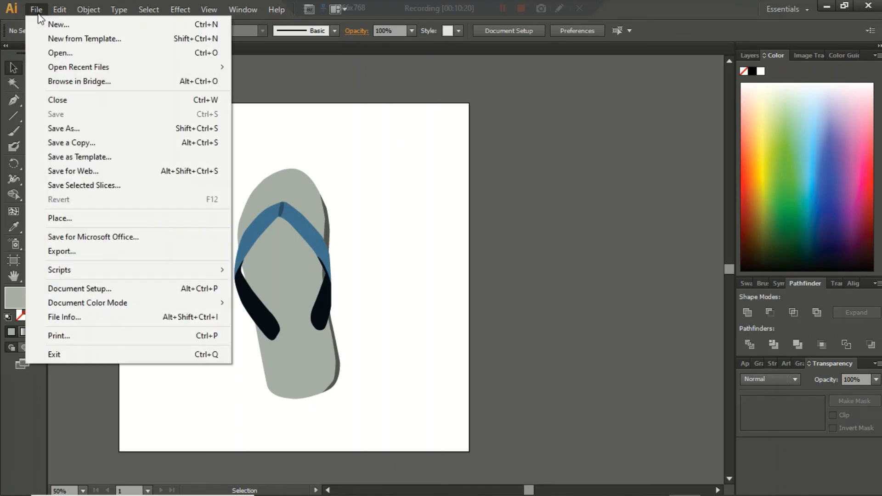
click(102, 250)
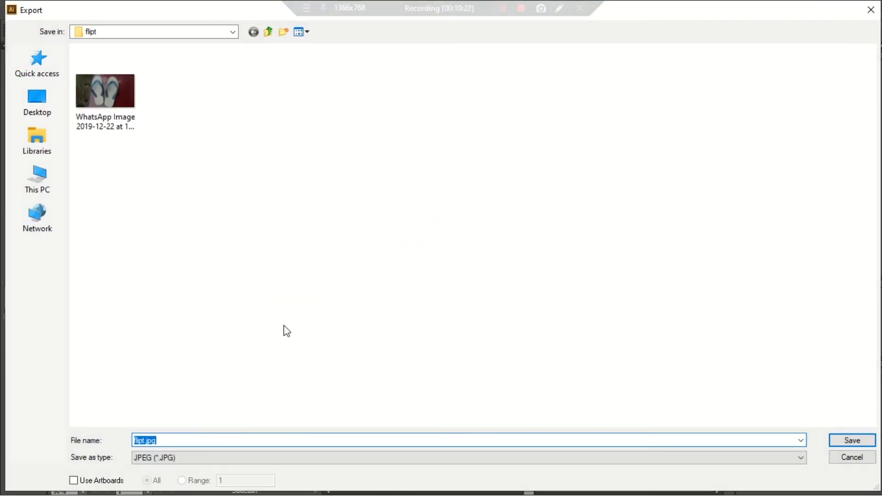
click(225, 458)
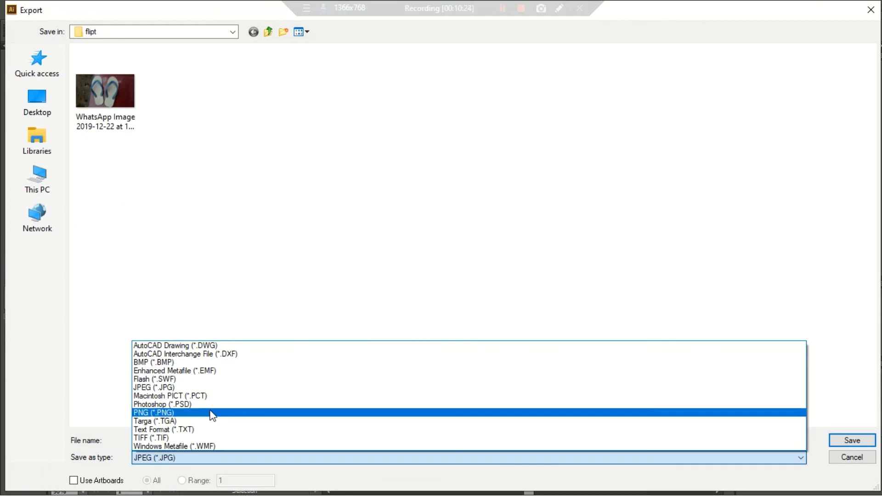
click(212, 412)
click(844, 440)
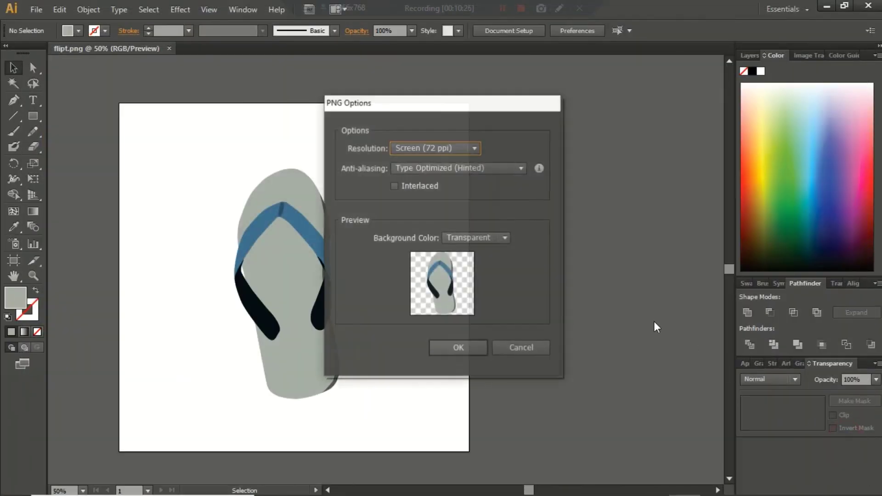
click(465, 349)
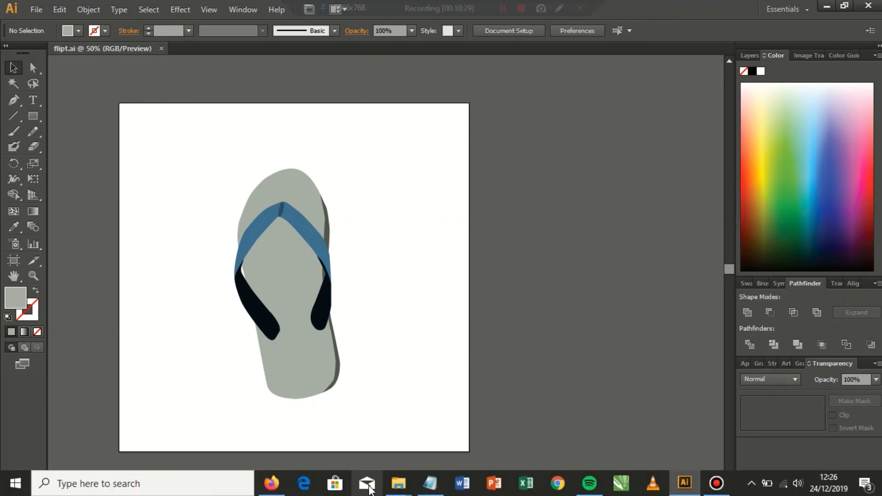
Step: Open flipt.png from the flipt folder in the Photos viewer
mouse_move(398, 484)
click(458, 420)
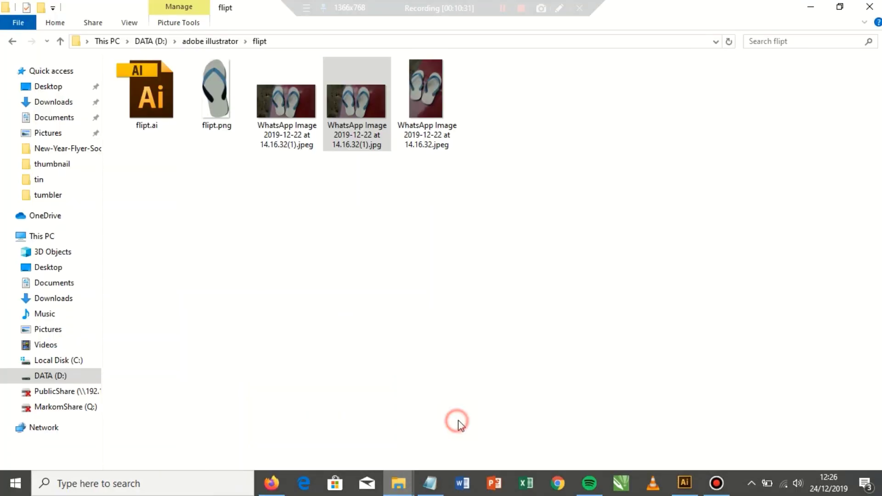
click(202, 98)
right_click(205, 100)
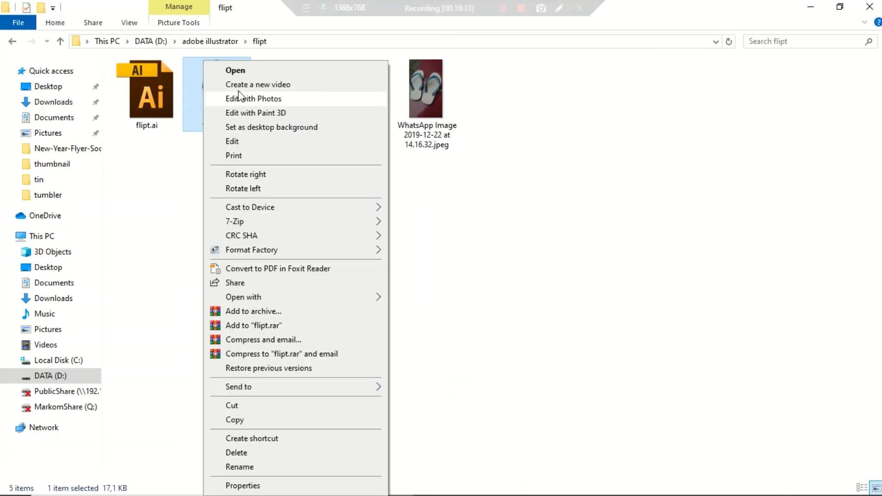
click(248, 70)
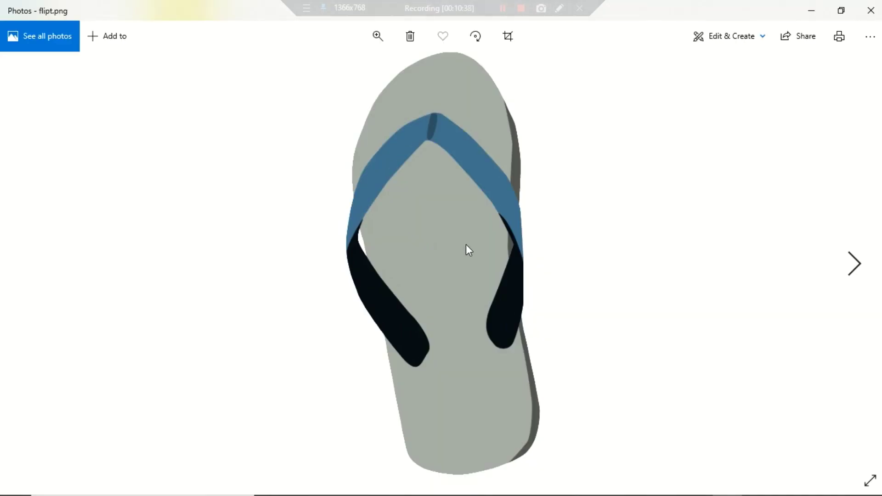
scroll(469, 246, up, 2)
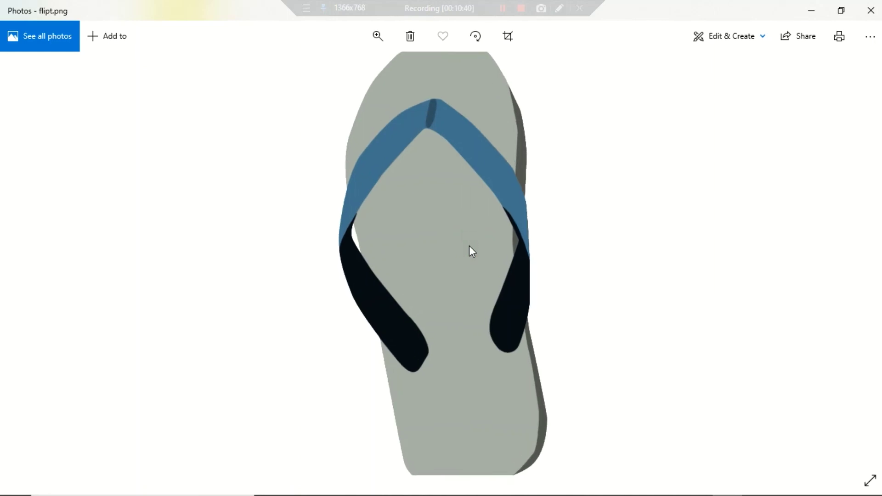
scroll(469, 247, down, 2)
scroll(469, 249, up, 3)
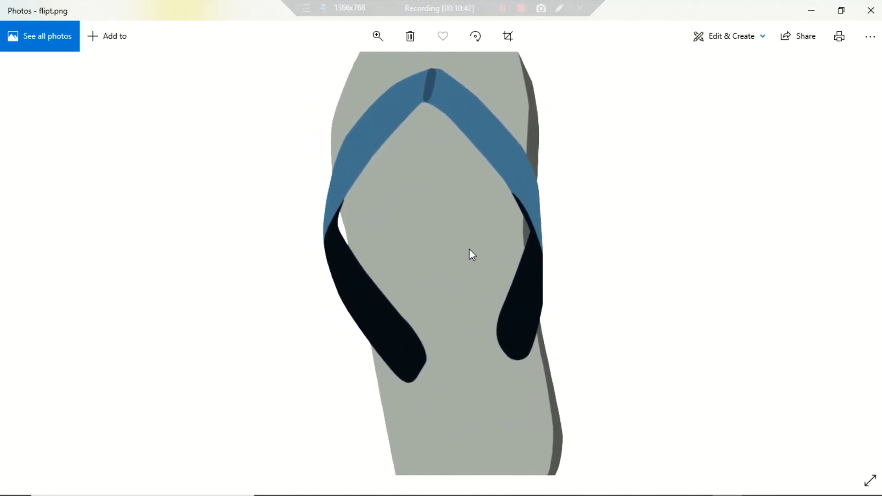
drag(508, 380, 427, 43)
drag(447, 124, 463, 205)
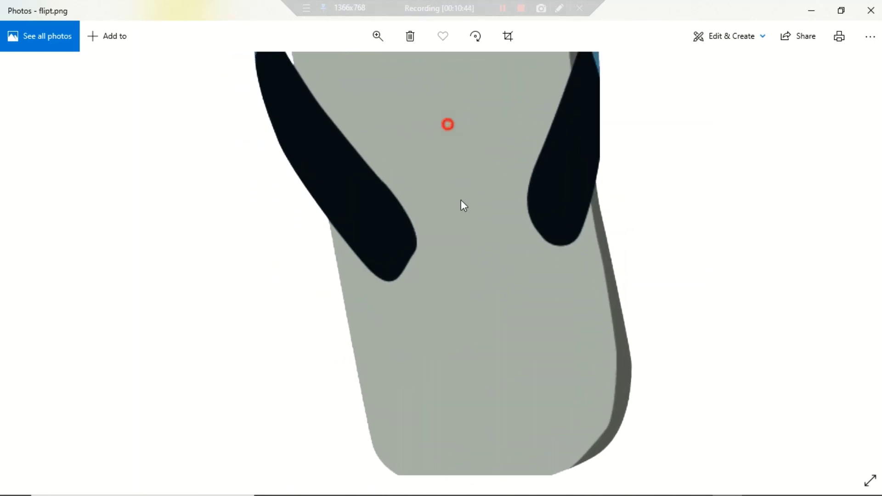
drag(460, 104, 487, 228)
scroll(489, 233, down, 3)
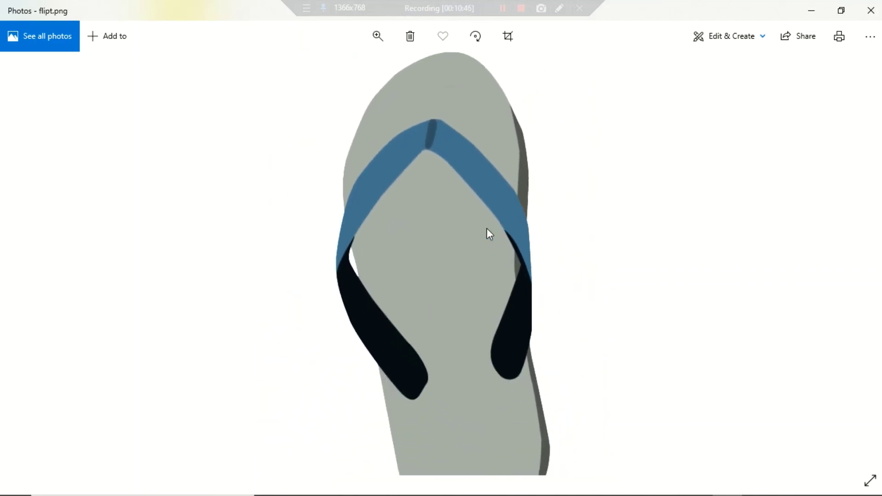